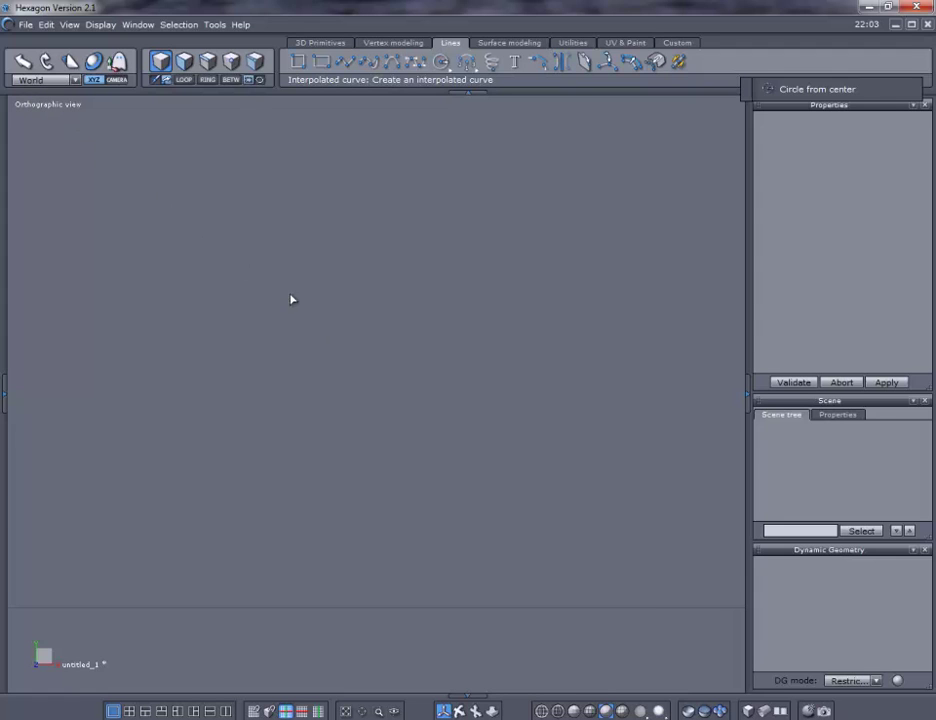
Step: Draw a circle from its center with a radius of about 5.6 and 12 points in the front view
{"action": "left_click", "coordinate": [781, 711]}
{"action": "left_click", "coordinate": [781, 711]}
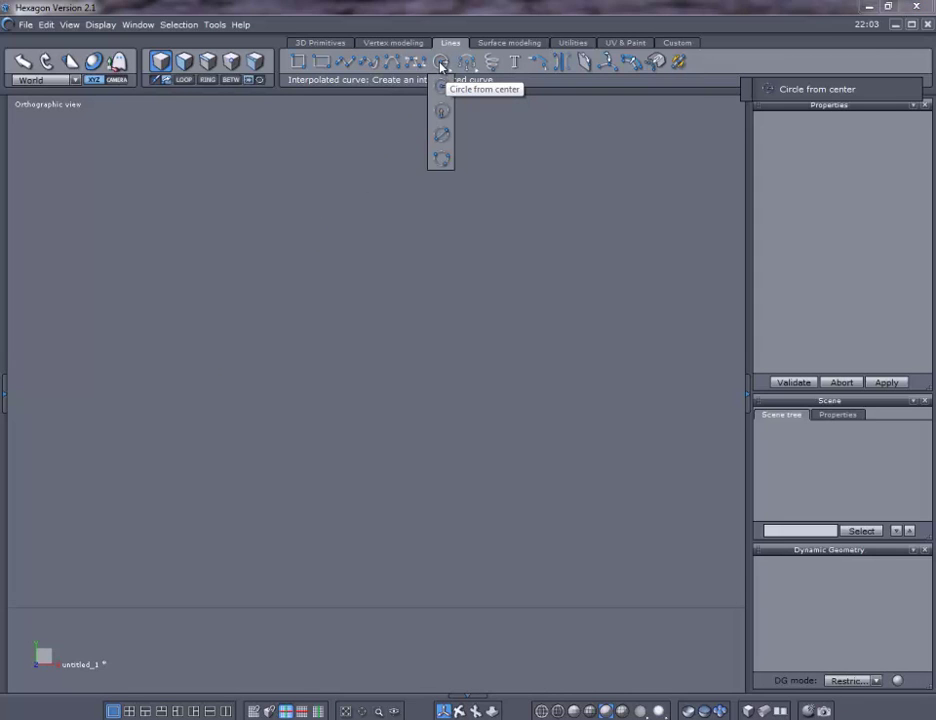
{"action": "left_click", "coordinate": [441, 87]}
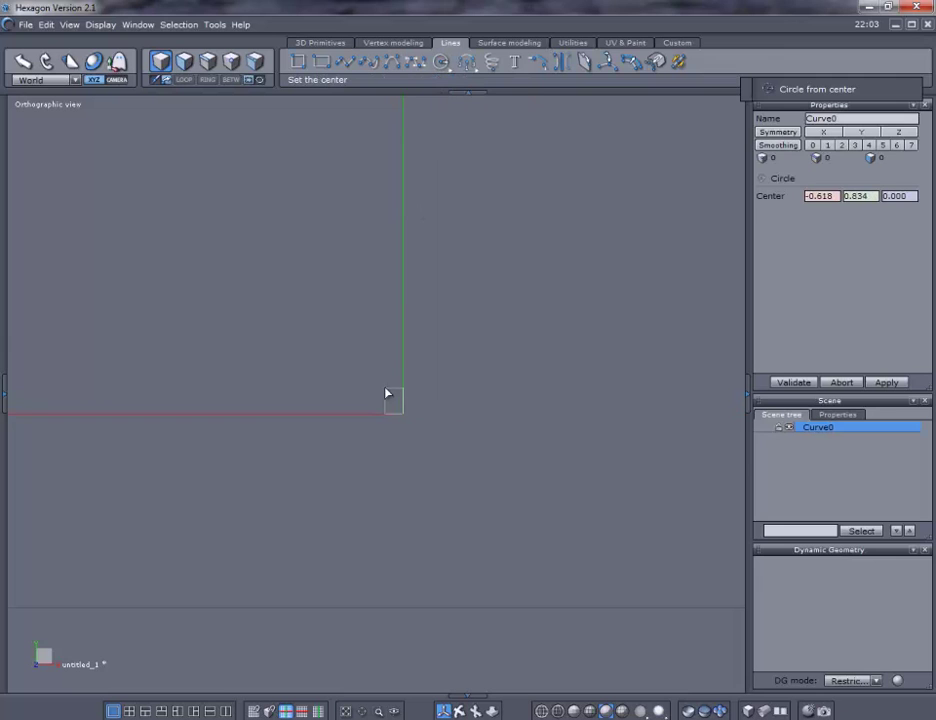
{"action": "left_click", "coordinate": [391, 395]}
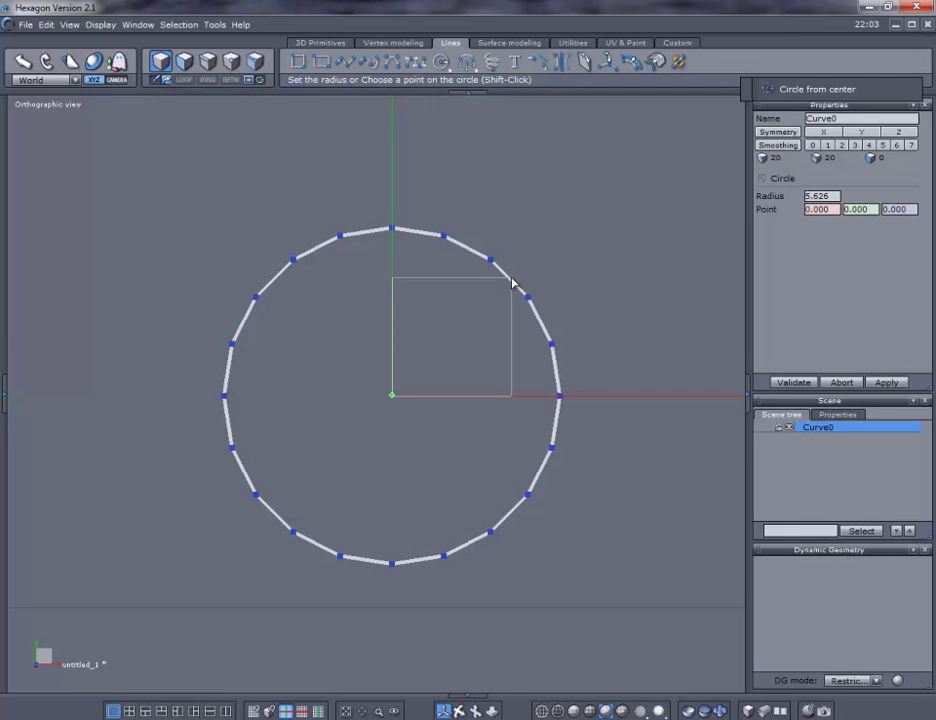
{"action": "left_click", "coordinate": [522, 289]}
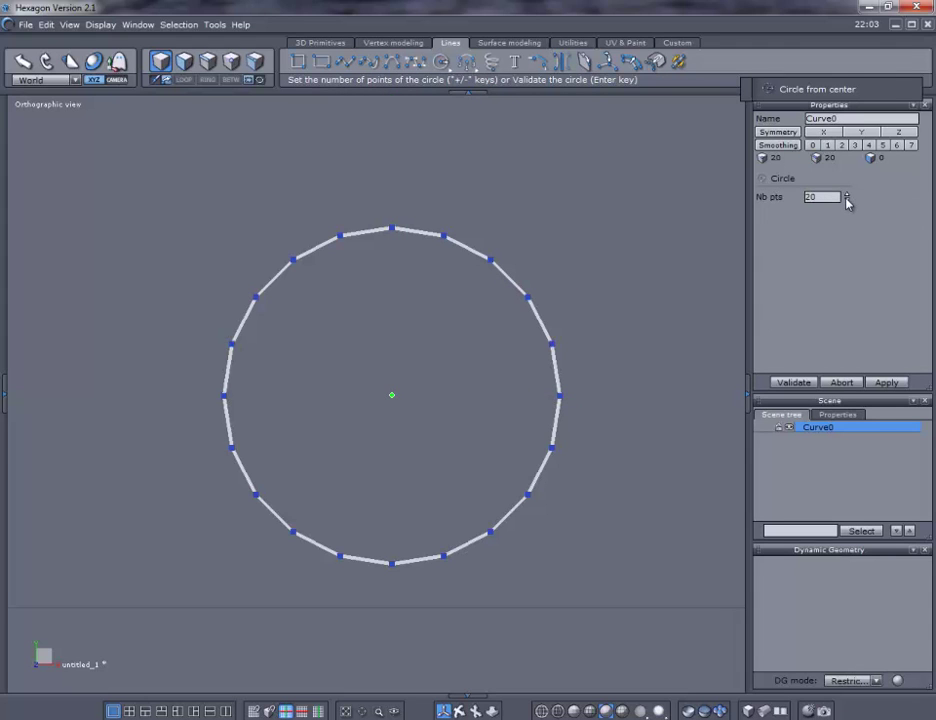
{"action": "left_click_drag", "start_coordinate": [847, 203], "coordinate": [847, 234]}
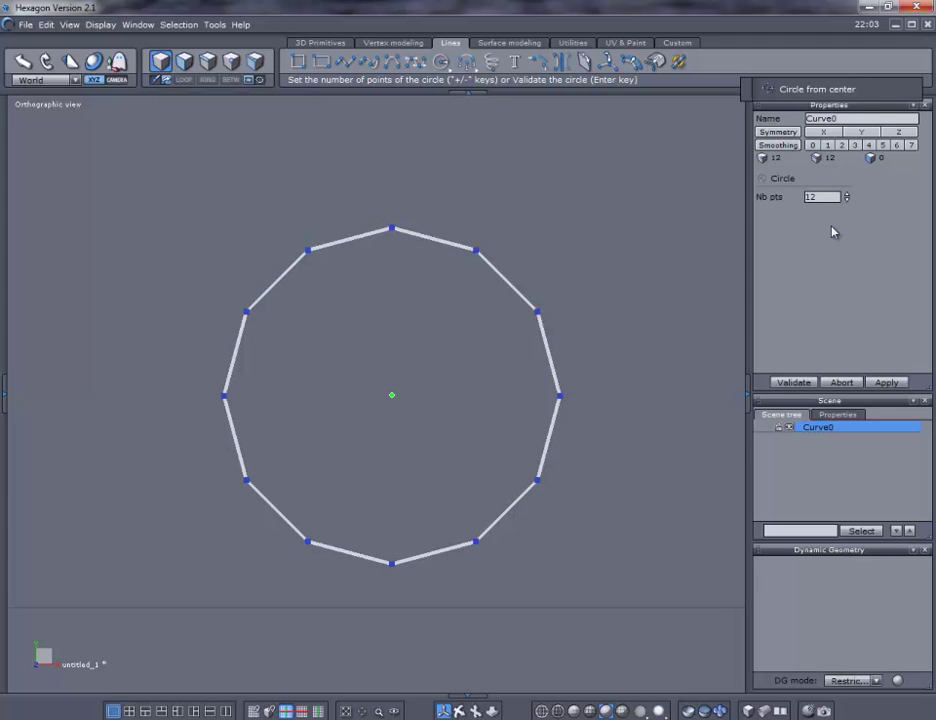
{"action": "left_click", "coordinate": [793, 383]}
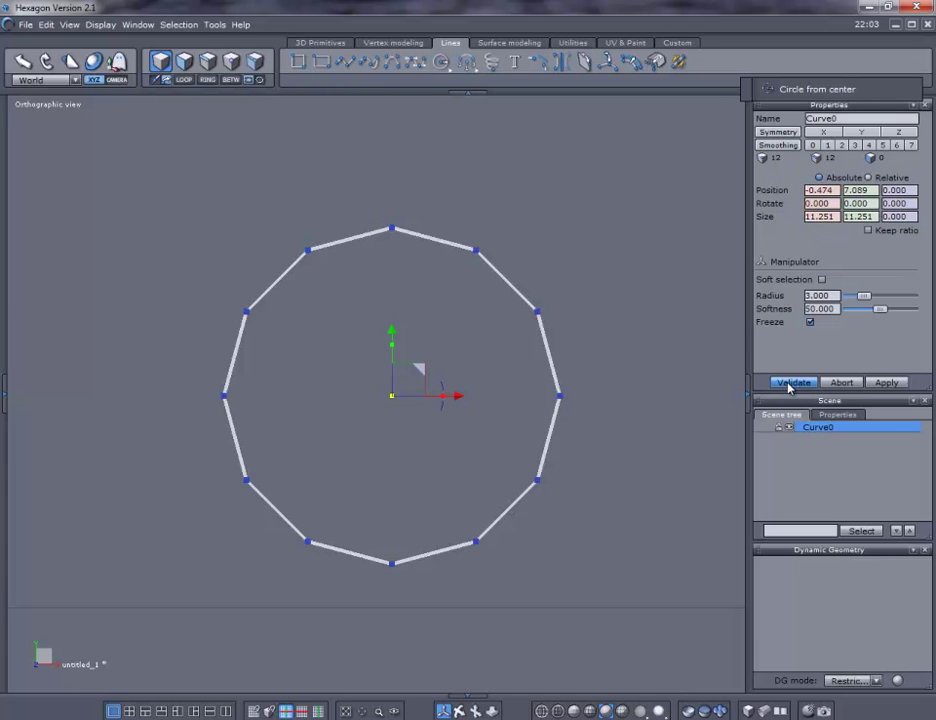
Step: Cut the six edges of the circle's left half and paste them back as a separate curve
{"action": "left_click", "coordinate": [209, 62]}
{"action": "left_click_drag", "start_coordinate": [136, 154], "coordinate": [437, 646]}
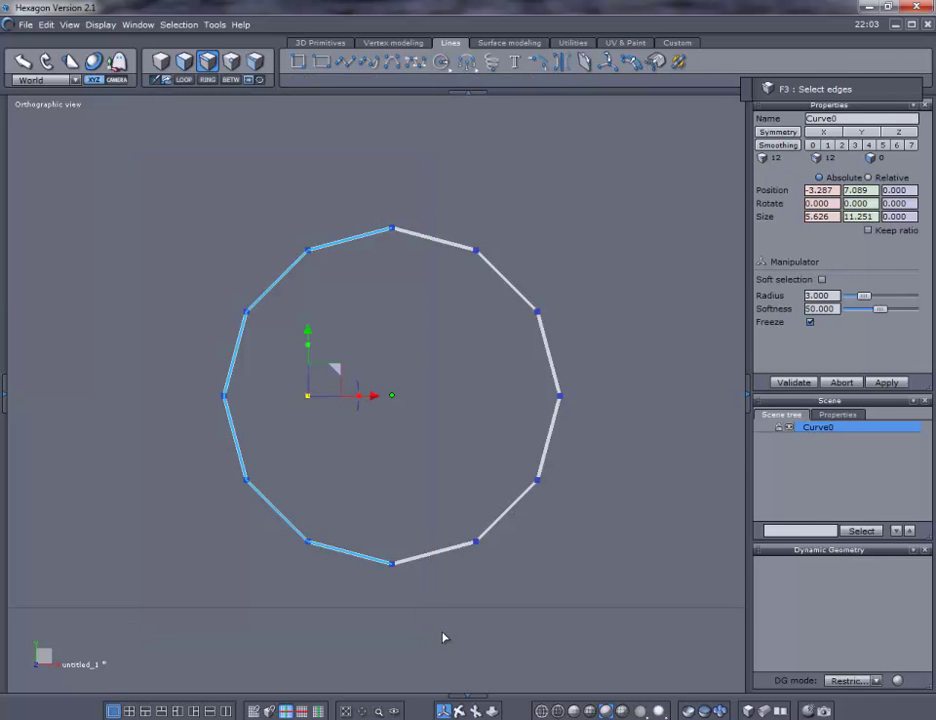
{"action": "key", "text": "ctrl+x"}
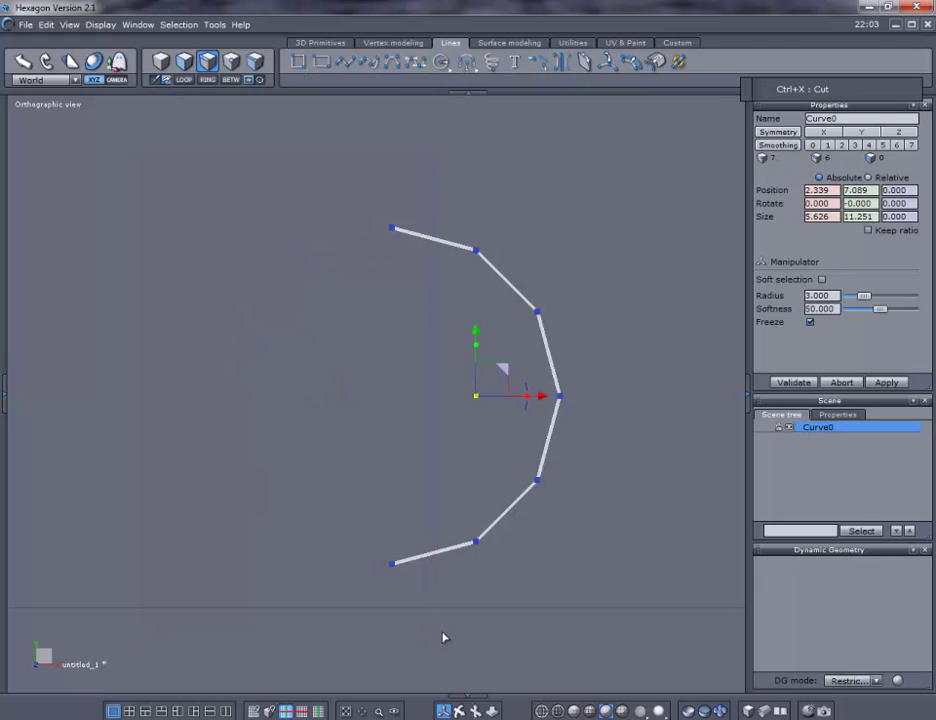
{"action": "key", "text": "ctrl+v"}
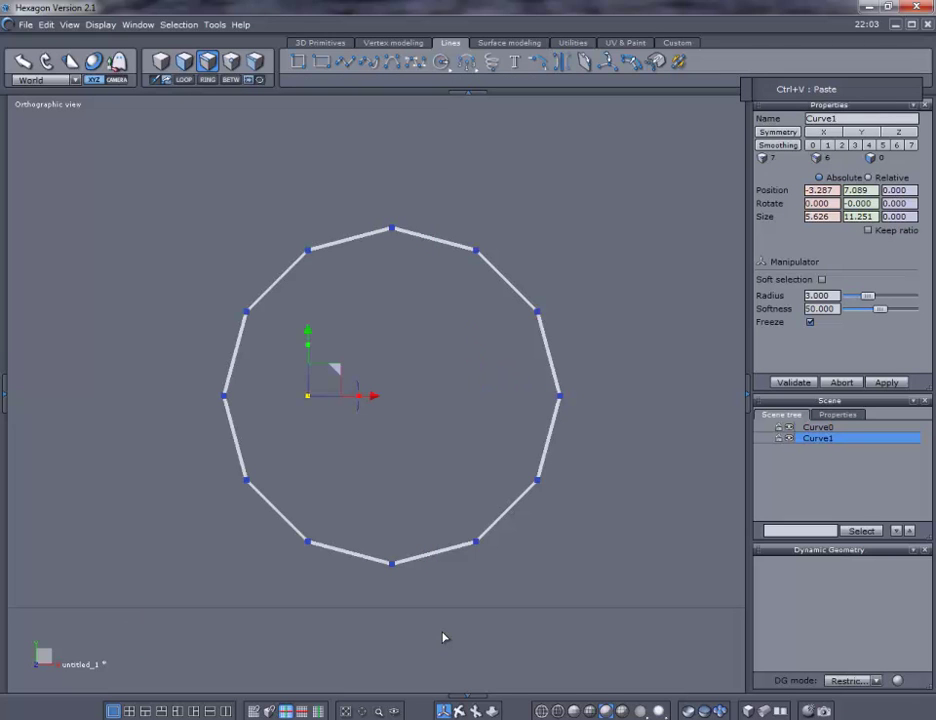
Step: Group the two half-circle curves together in the scene root
{"action": "left_click", "coordinate": [805, 428]}
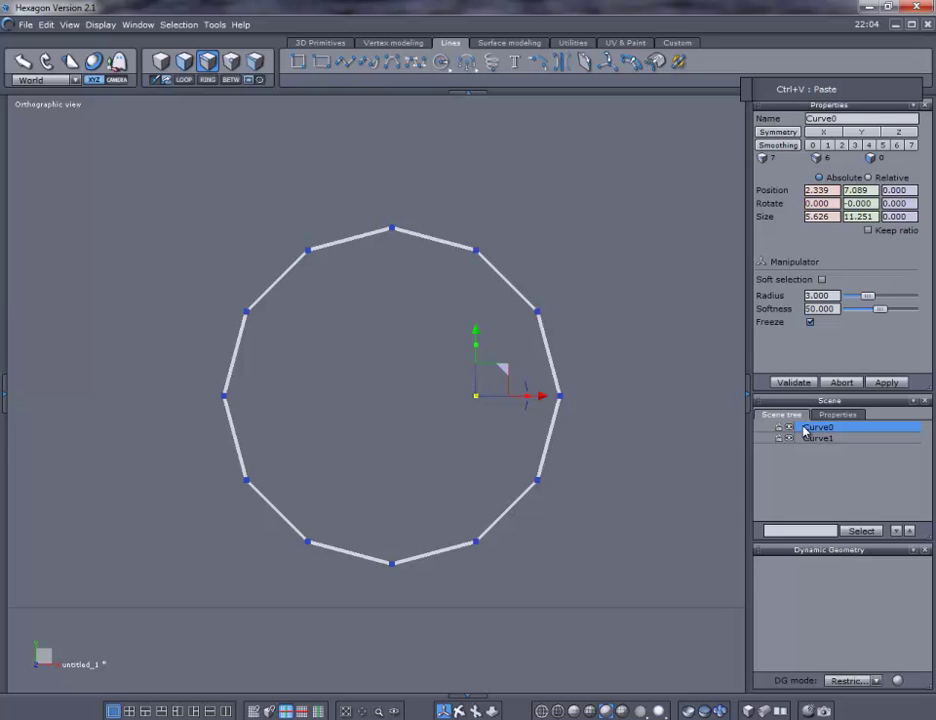
{"action": "left_click", "coordinate": [160, 63]}
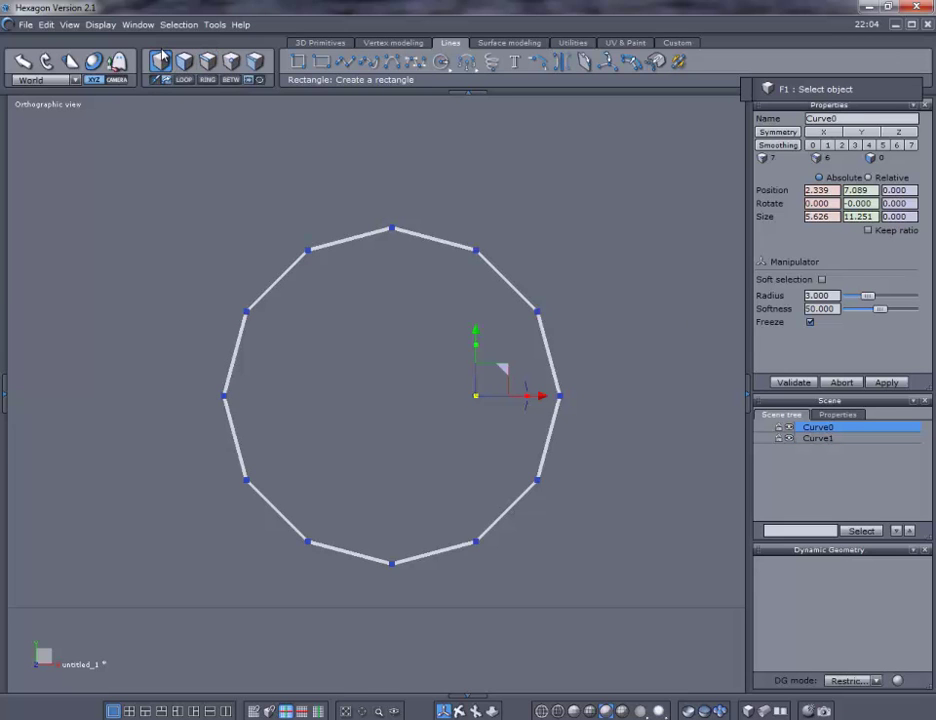
{"action": "key", "text": "ctrl+a"}
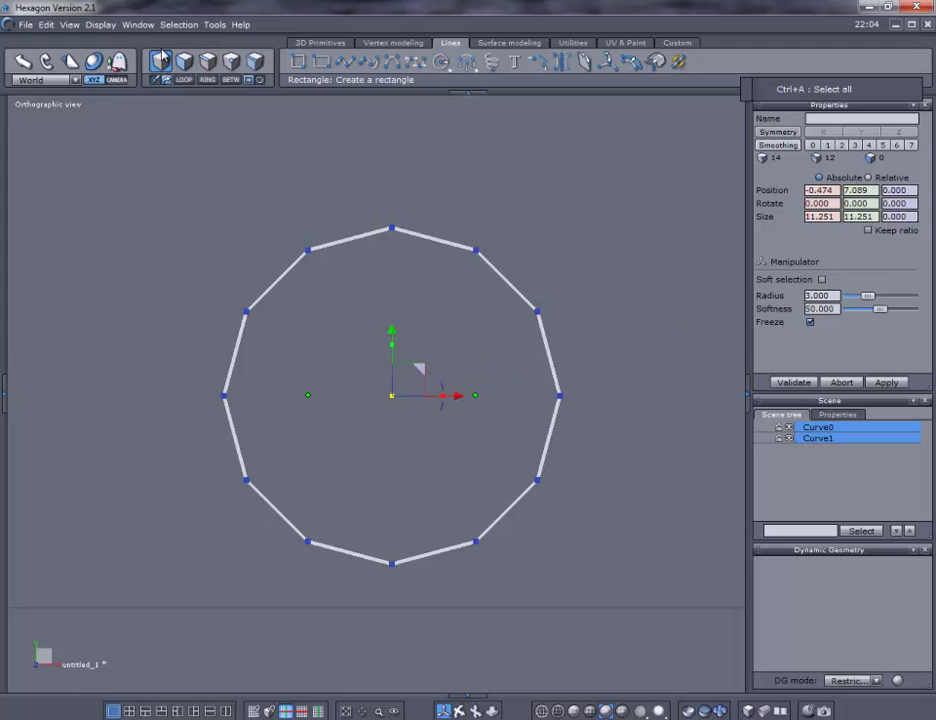
{"action": "right_click", "coordinate": [822, 438]}
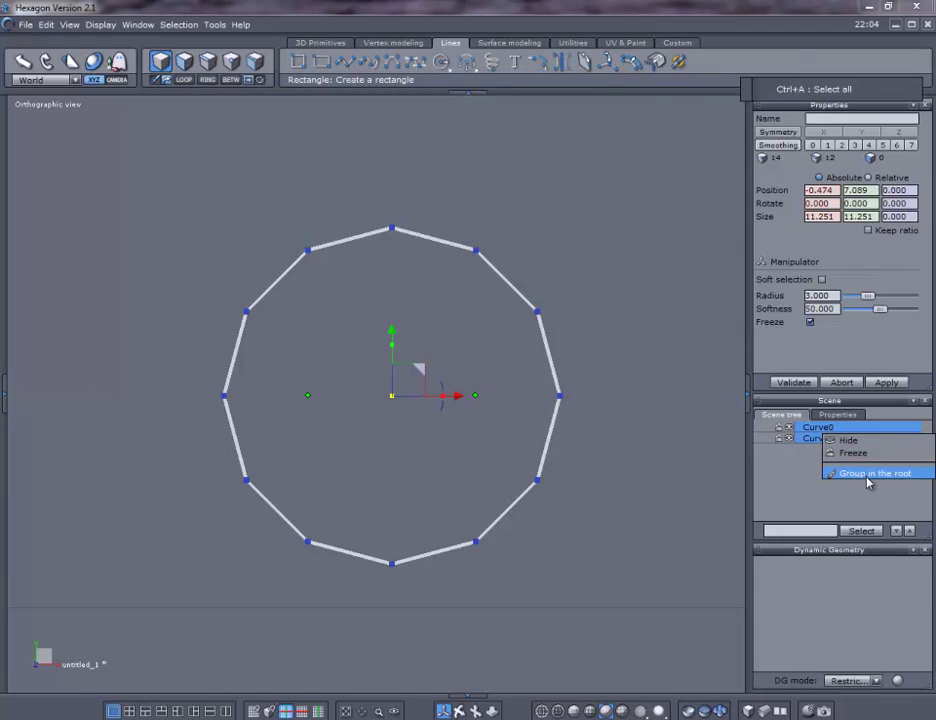
{"action": "left_click", "coordinate": [861, 477]}
Step: Scale the grouped half circles down uniformly to a size of about 4.1
{"action": "left_click", "coordinate": [438, 410]}
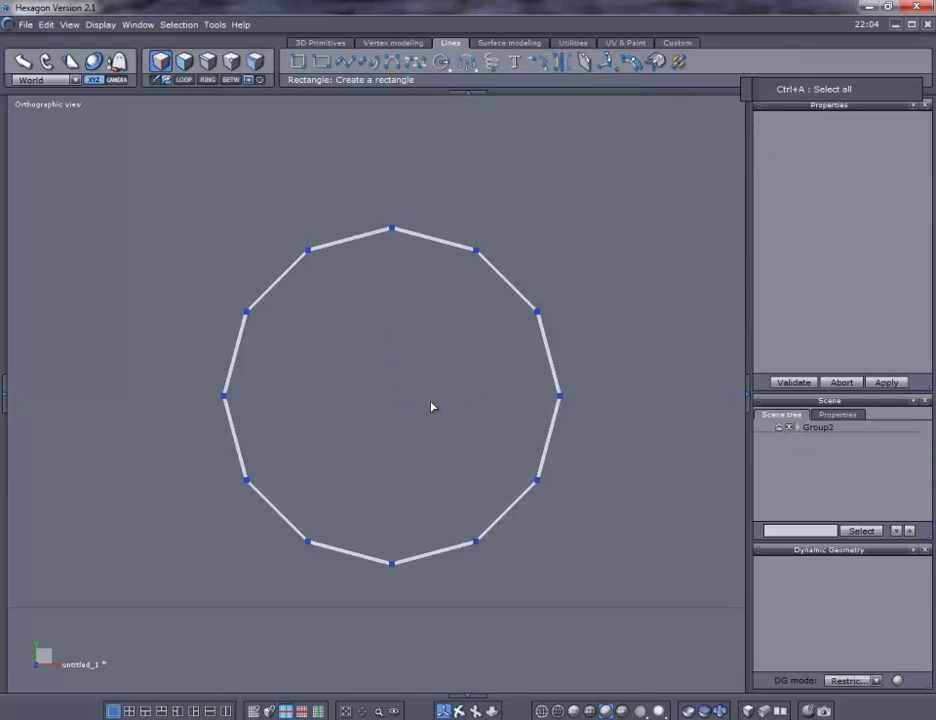
{"action": "key", "text": "ctrl+a"}
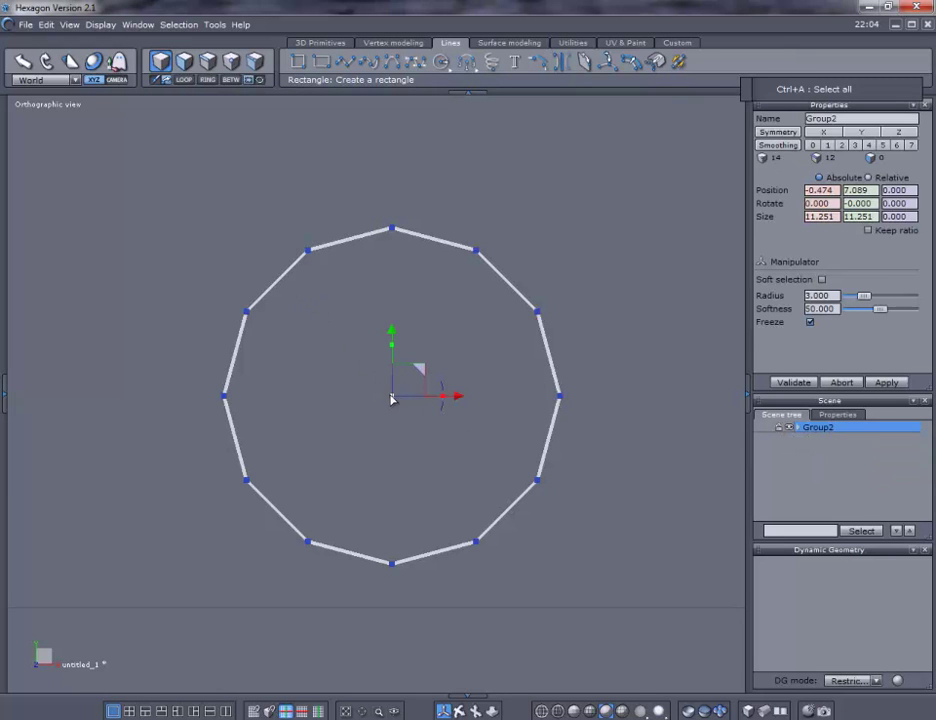
{"action": "left_click_drag", "start_coordinate": [392, 397], "coordinate": [445, 518]}
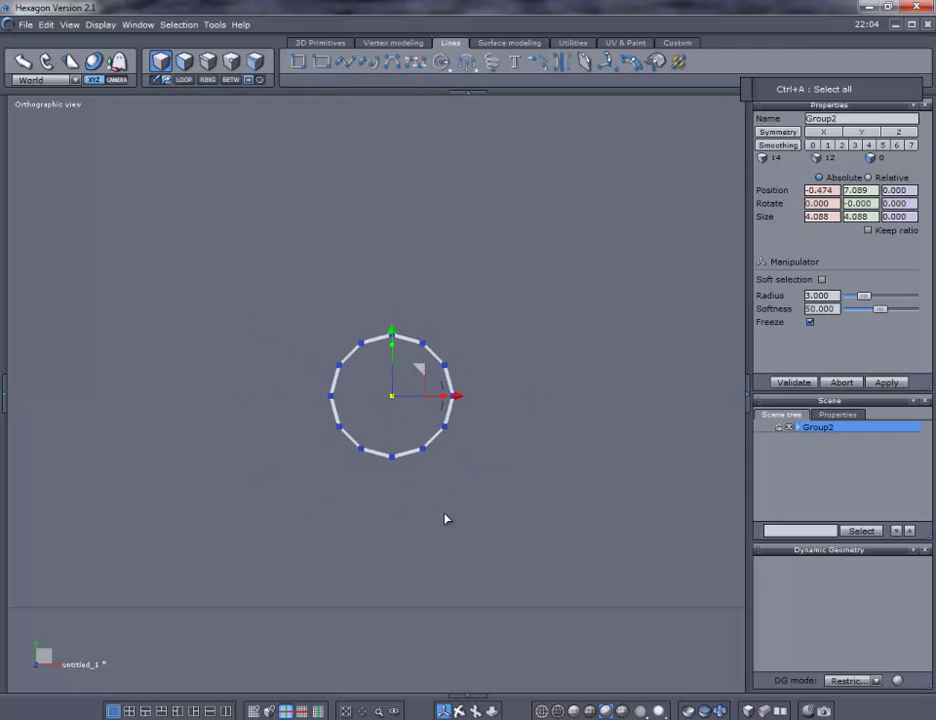
Step: In the top view, draw an 8-point circle with a radius of about 21.7, centered on the grouped half circles
{"action": "key", "text": "5"}
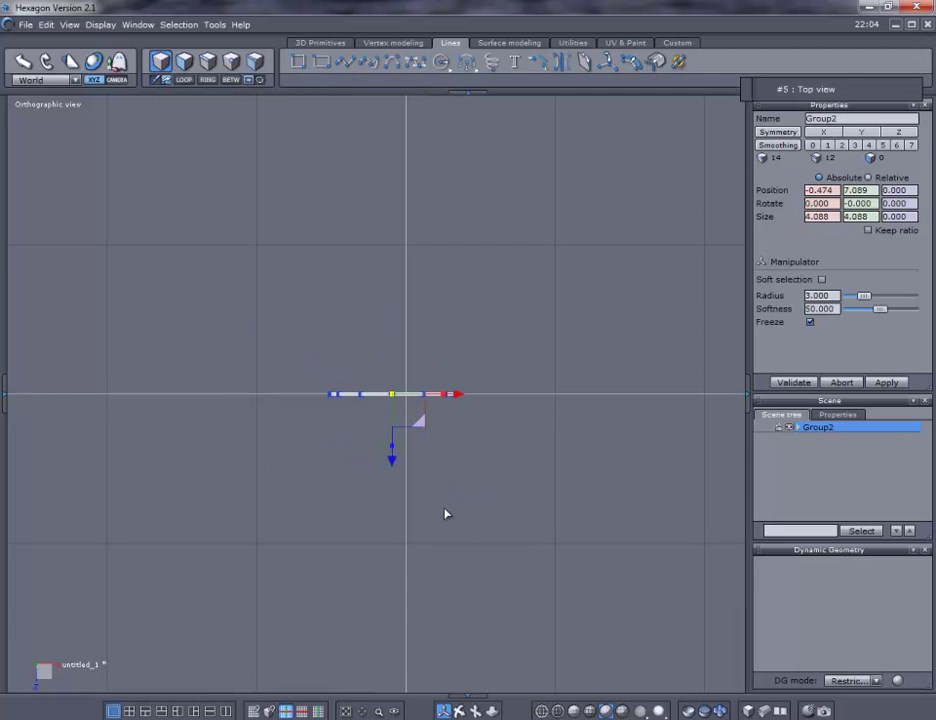
{"action": "scroll", "coordinate": [412, 472], "scroll_direction": "down", "scroll_amount": 2}
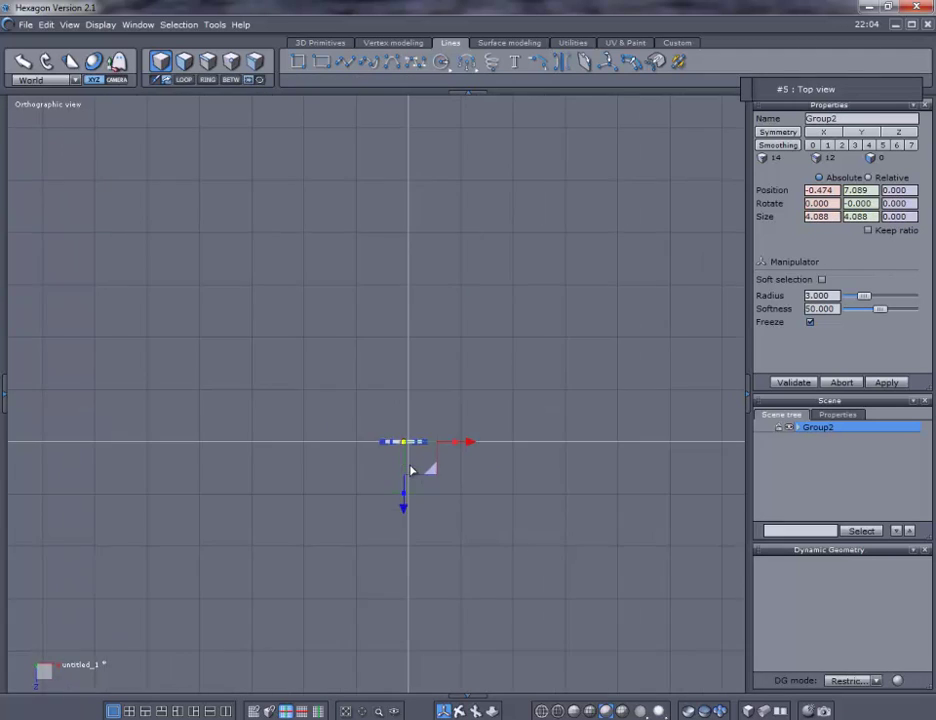
{"action": "mouse_move", "coordinate": [412, 472]}
{"action": "middle_mouse_down"}
{"action": "mouse_move", "coordinate": [416, 434]}
{"action": "mouse_move", "coordinate": [407, 465]}
{"action": "middle_mouse_up"}
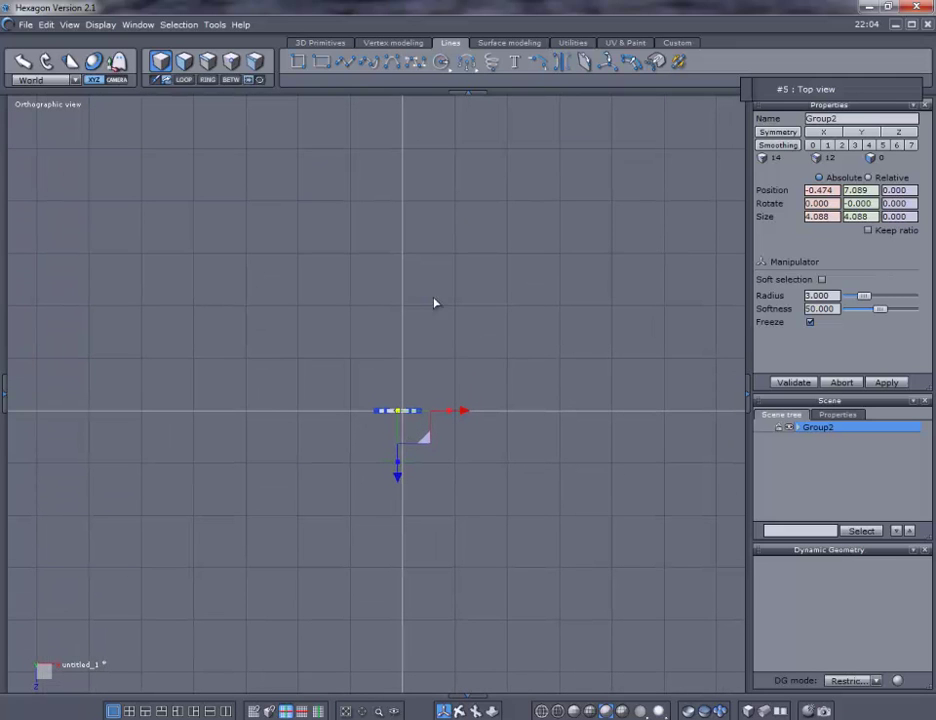
{"action": "left_click", "coordinate": [441, 64]}
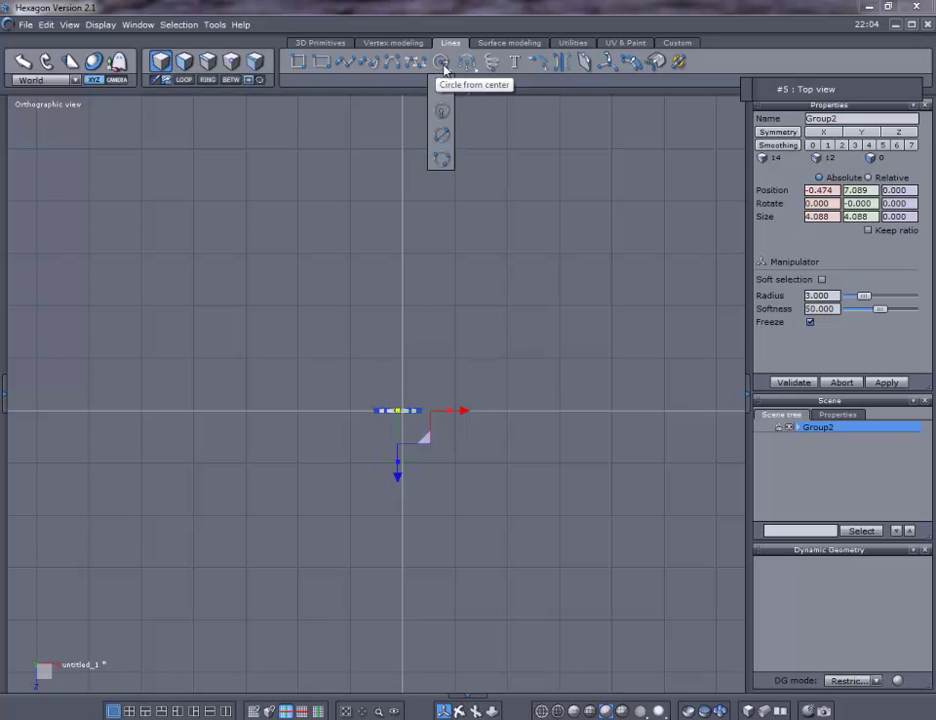
{"action": "left_click", "coordinate": [444, 88]}
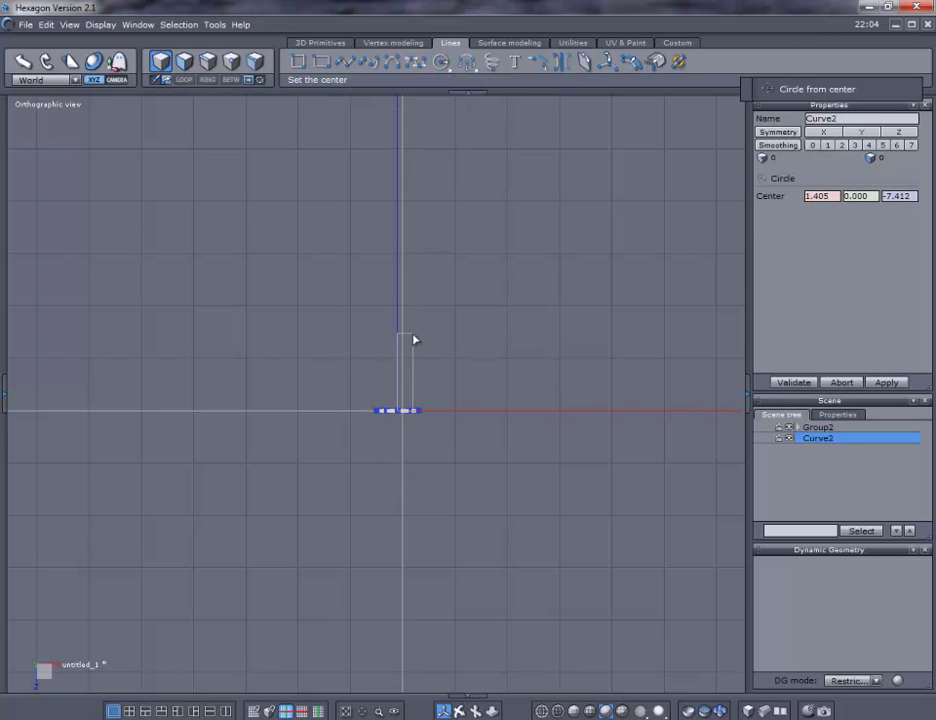
{"action": "left_click", "coordinate": [395, 411]}
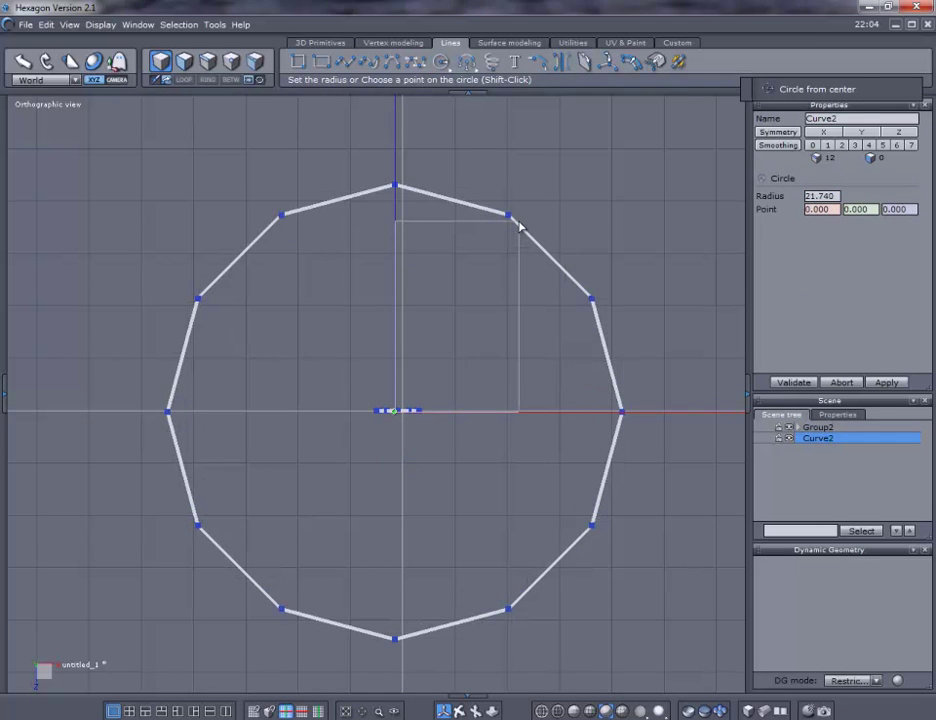
{"action": "left_click", "coordinate": [529, 232]}
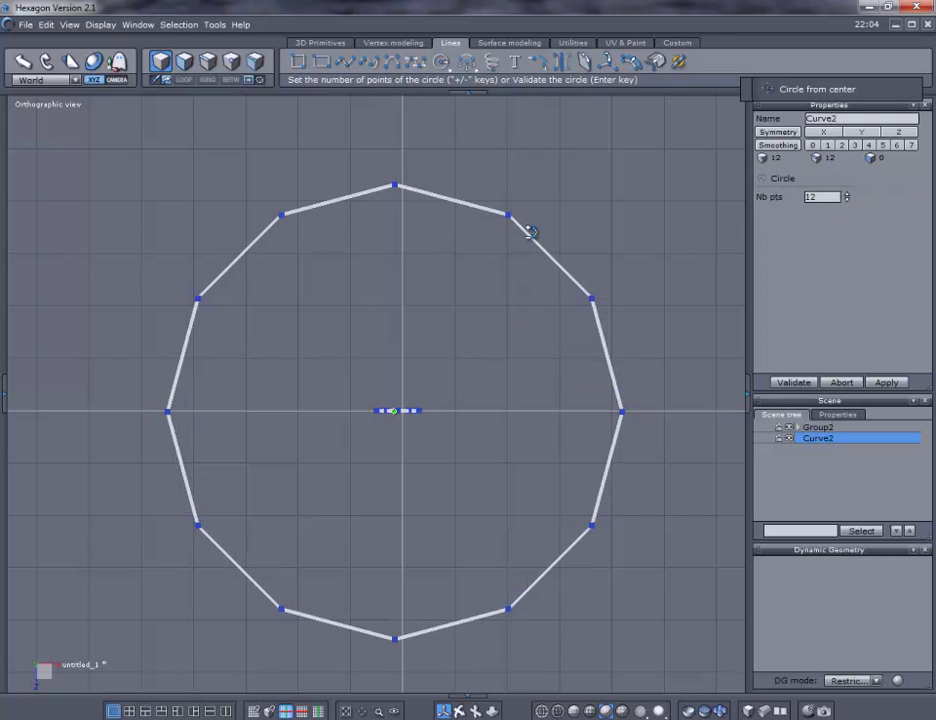
{"action": "left_click", "coordinate": [850, 202]}
{"action": "left_click", "coordinate": [850, 202]}
{"action": "left_click", "coordinate": [850, 202]}
{"action": "left_click", "coordinate": [850, 202]}
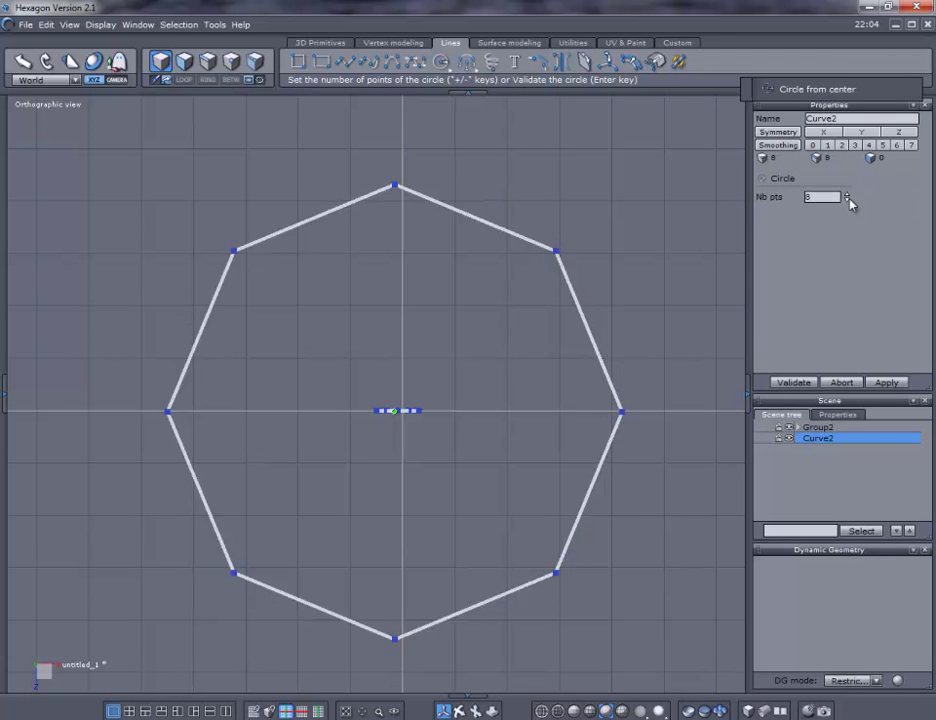
{"action": "left_click", "coordinate": [792, 383]}
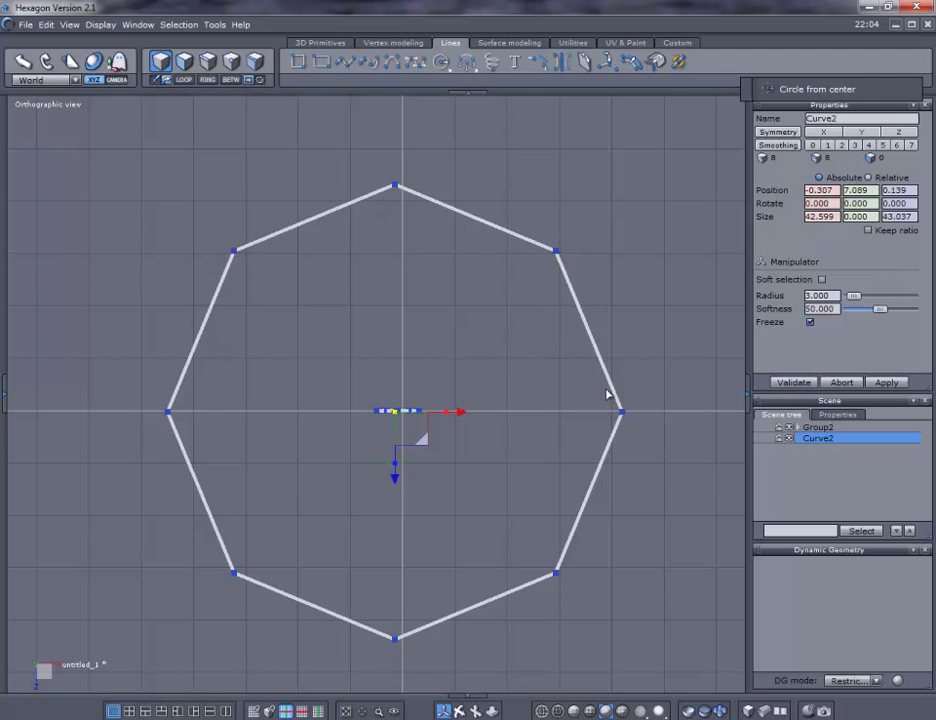
Step: Copy the small grouped circle onto the large 8-point circle with Copy on a support
{"action": "middle_click_drag", "start_coordinate": [476, 449], "coordinate": [466, 345]}
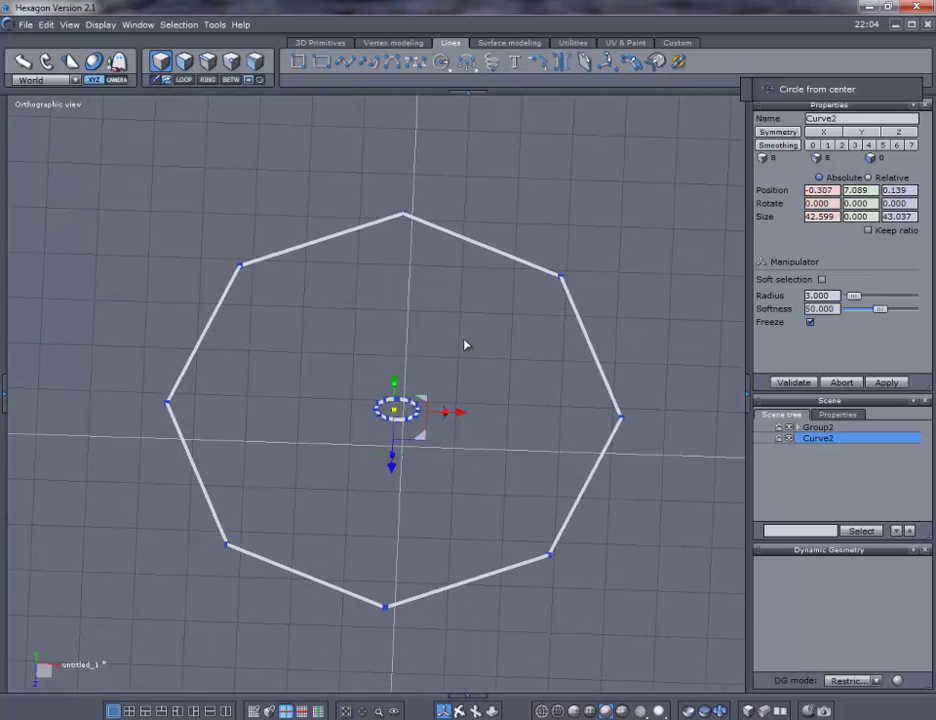
{"action": "left_click", "coordinate": [806, 428]}
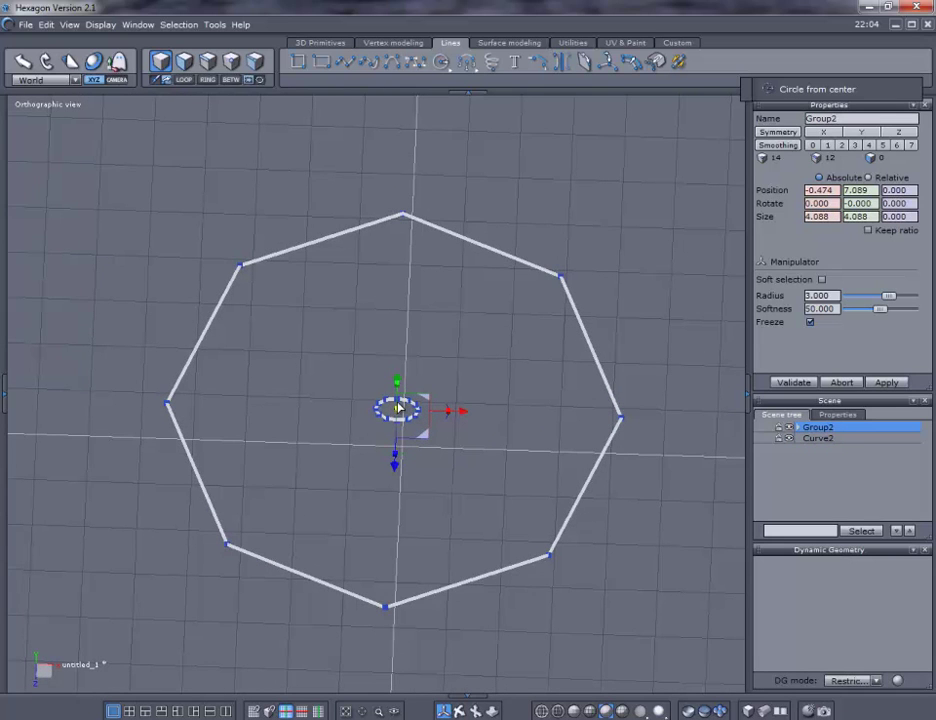
{"action": "left_click", "coordinate": [574, 43]}
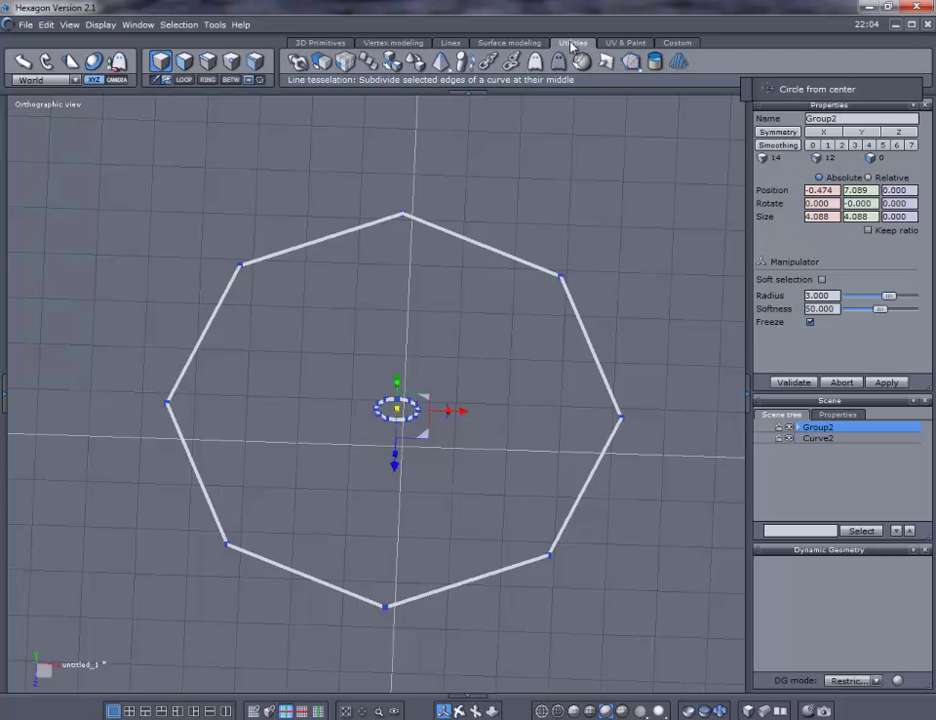
{"action": "left_click", "coordinate": [372, 62]}
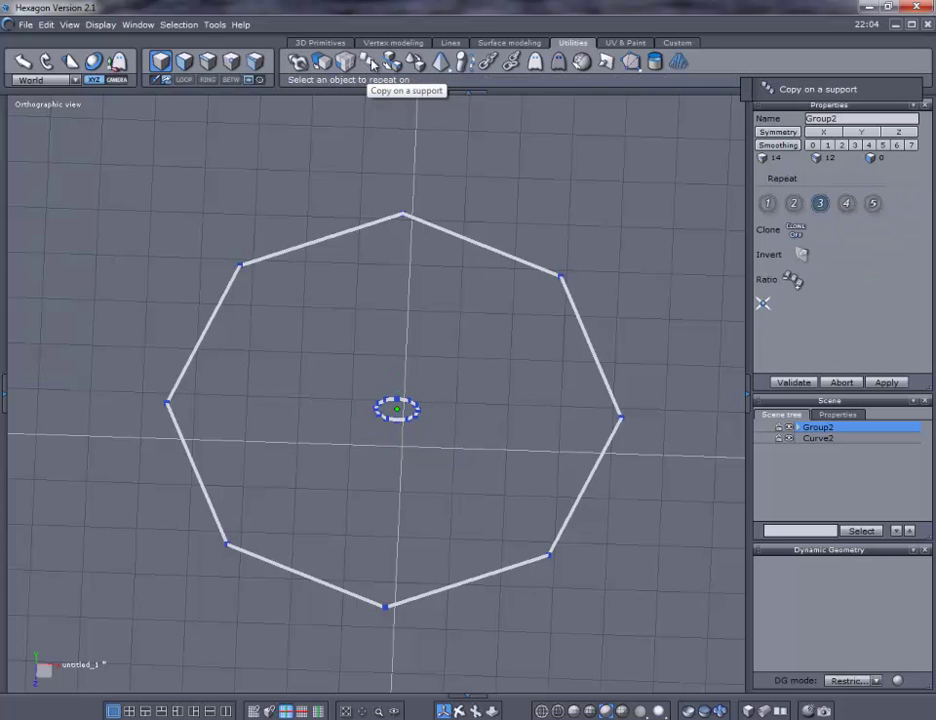
{"action": "left_click", "coordinate": [403, 216]}
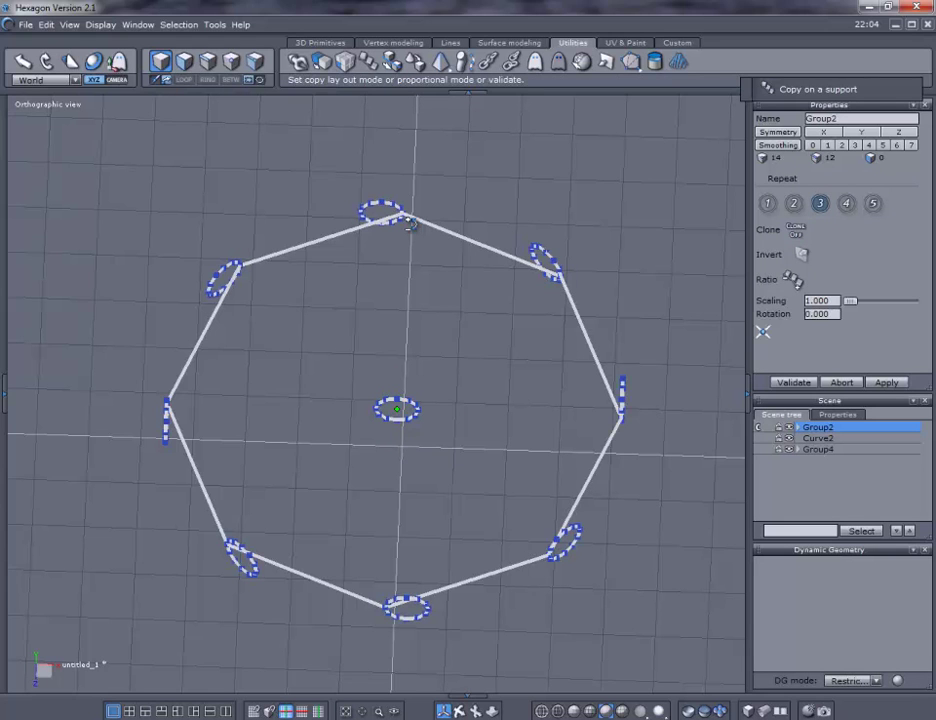
Step: Set the copies to layout mode 2 with a scaling of 3, validate them, and show the front view
{"action": "key", "text": "5"}
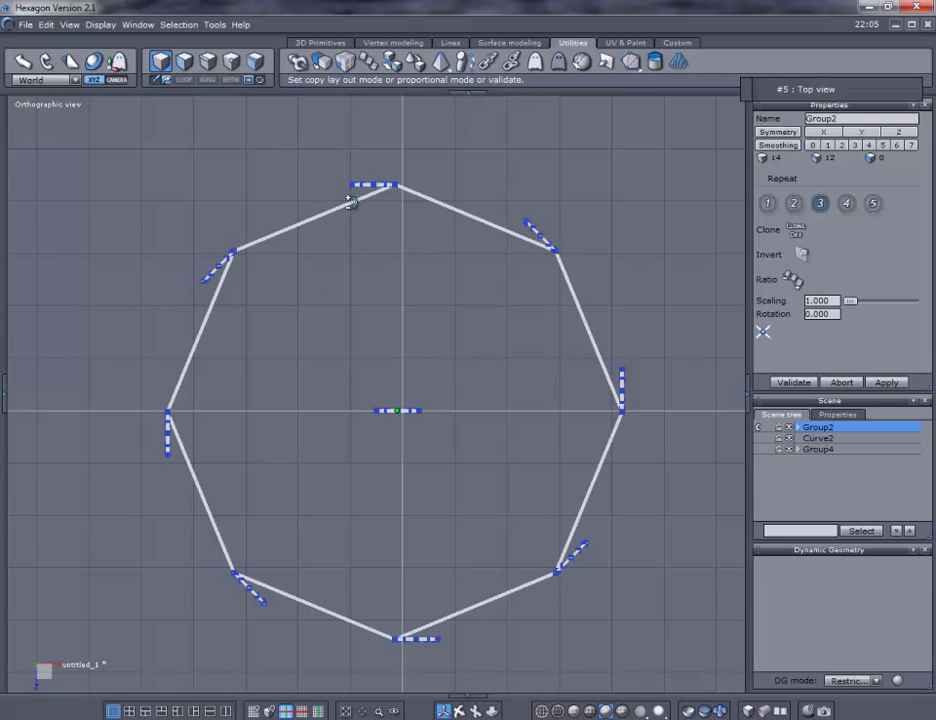
{"action": "left_click", "coordinate": [795, 205]}
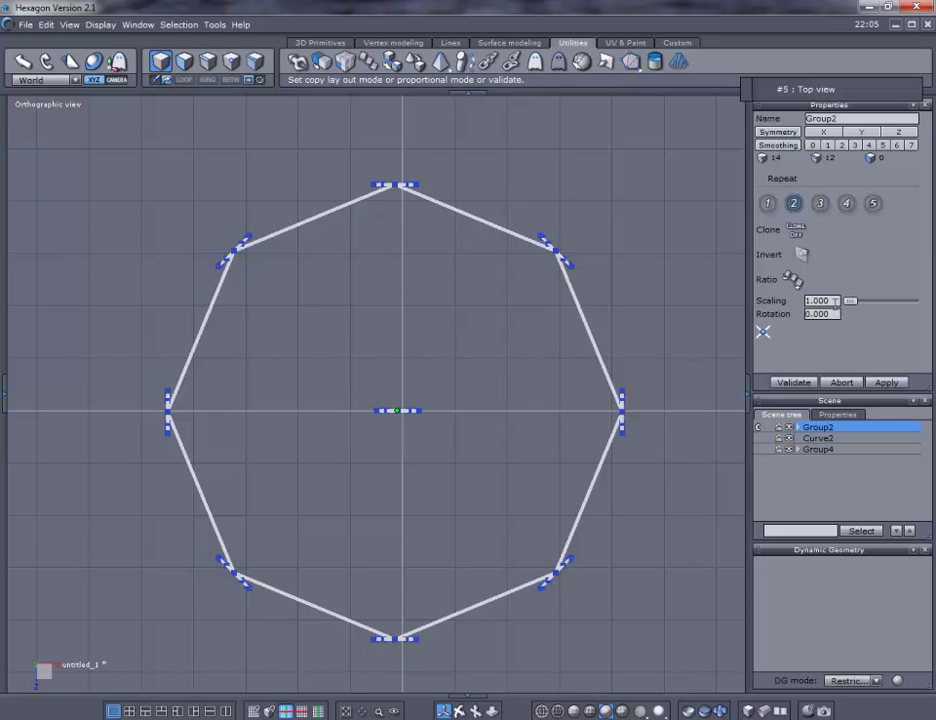
{"action": "double_click", "coordinate": [834, 300]}
{"action": "type", "text": "3"}
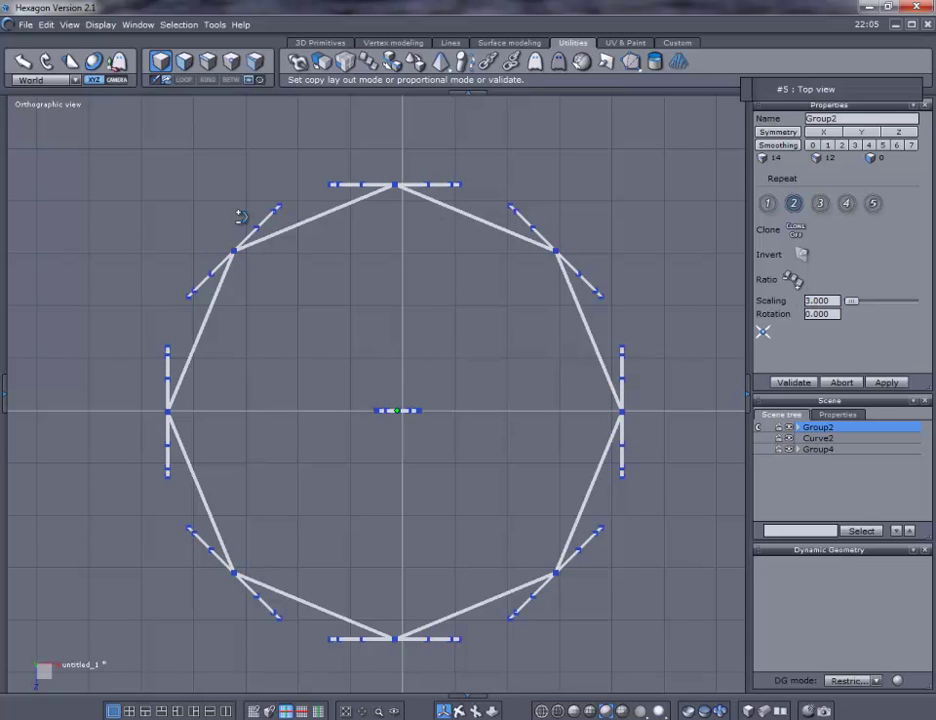
{"action": "left_click", "coordinate": [792, 382]}
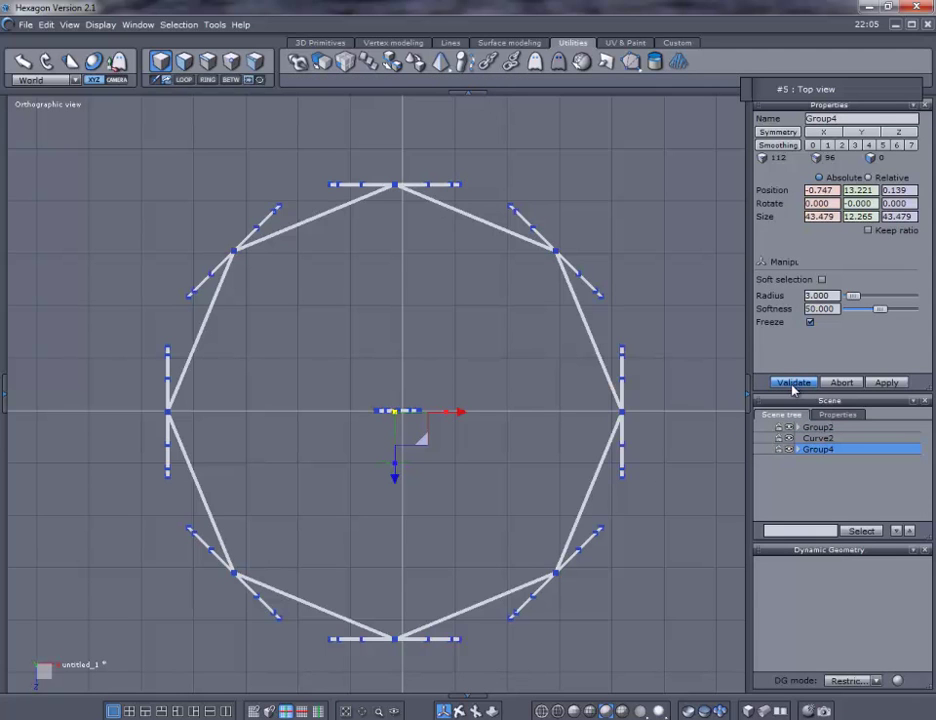
{"action": "key", "text": "KP_2"}
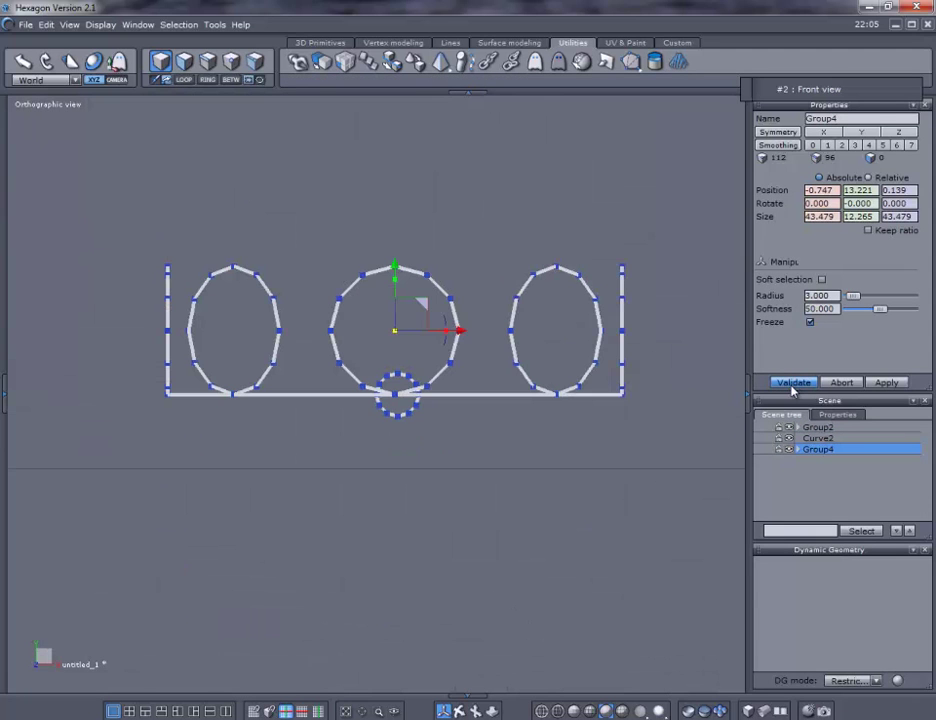
Step: Delete the original small circle group and the large 8-point circle, keeping only the copied ring of profile curves in the front view
{"action": "left_click", "coordinate": [790, 449]}
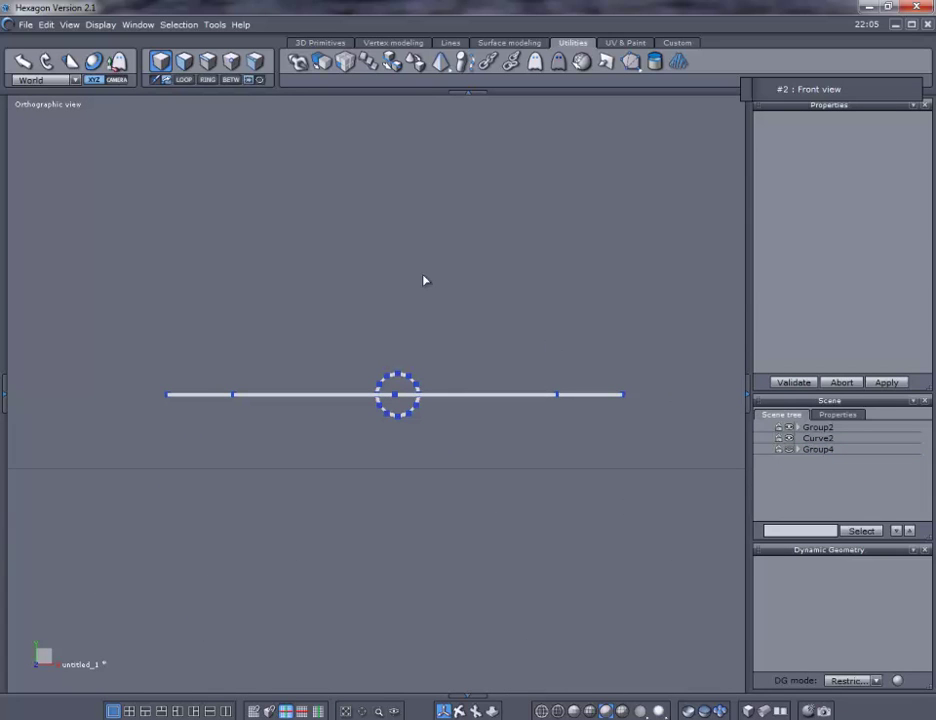
{"action": "key", "text": "ctrl+a"}
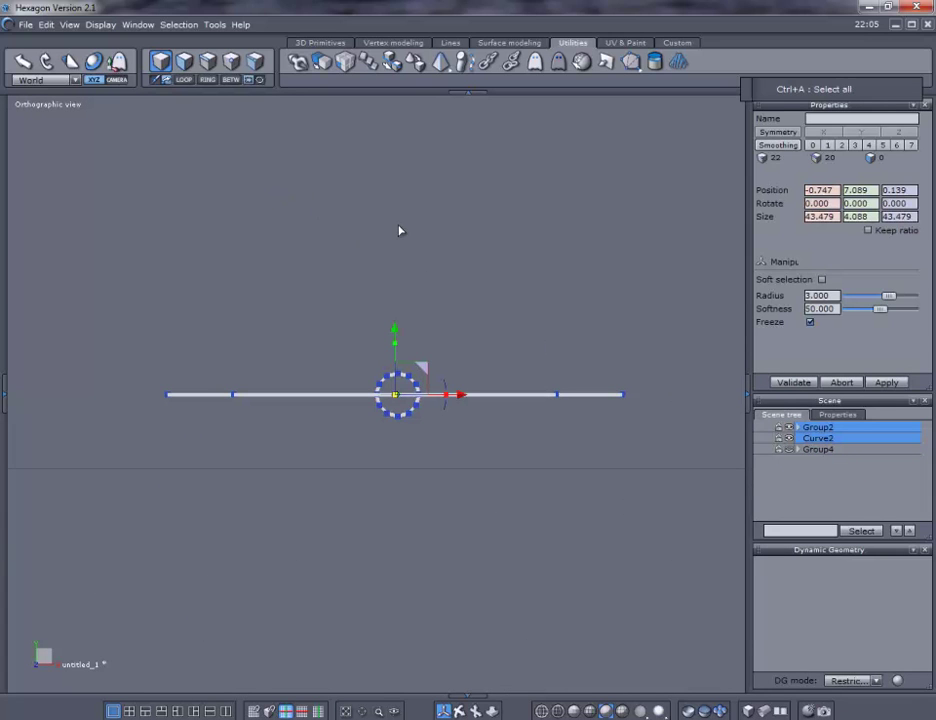
{"action": "right_click_drag", "start_coordinate": [518, 305], "coordinate": [517, 341]}
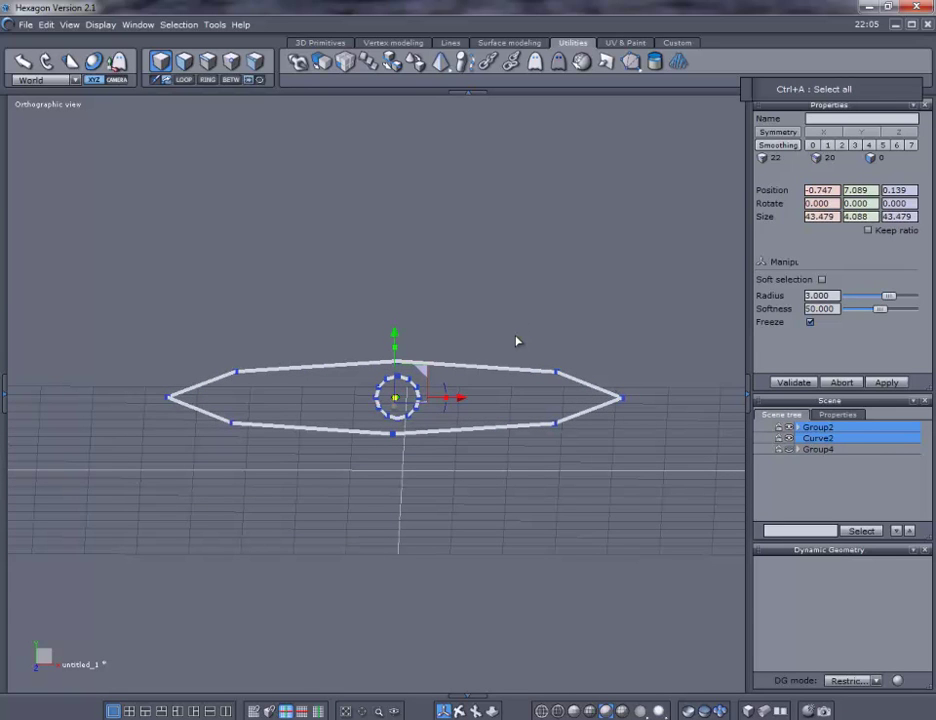
{"action": "key", "text": "Delete"}
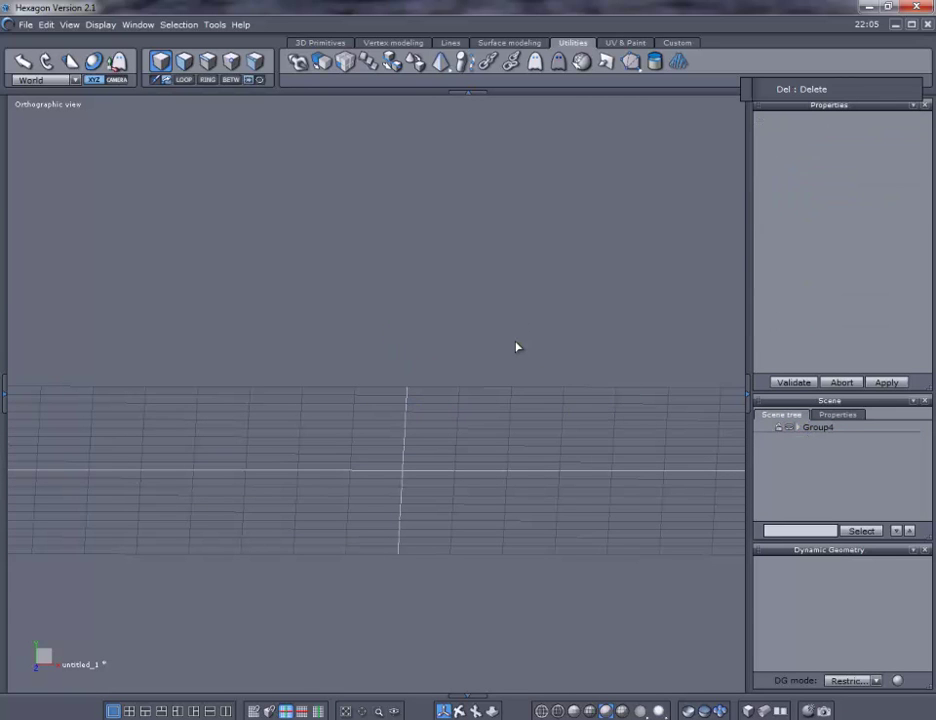
{"action": "left_click", "coordinate": [791, 430]}
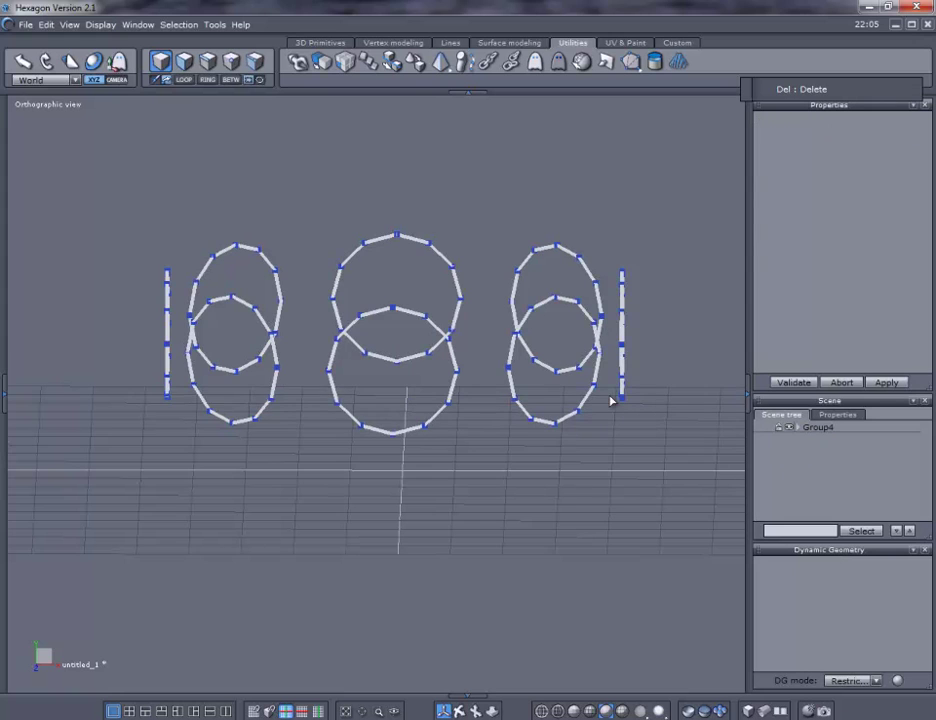
{"action": "key", "text": "2"}
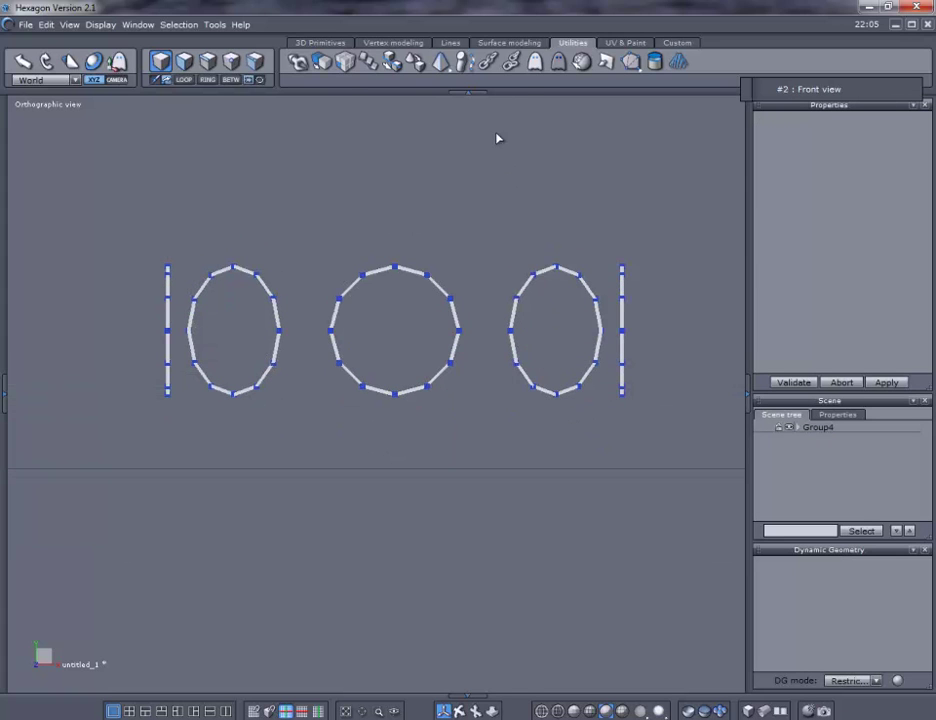
Step: Create a ruled surface between the facing half circles of the front profile and its right-hand neighbour, with mesh edges shown on the shading
{"action": "left_click", "coordinate": [500, 43]}
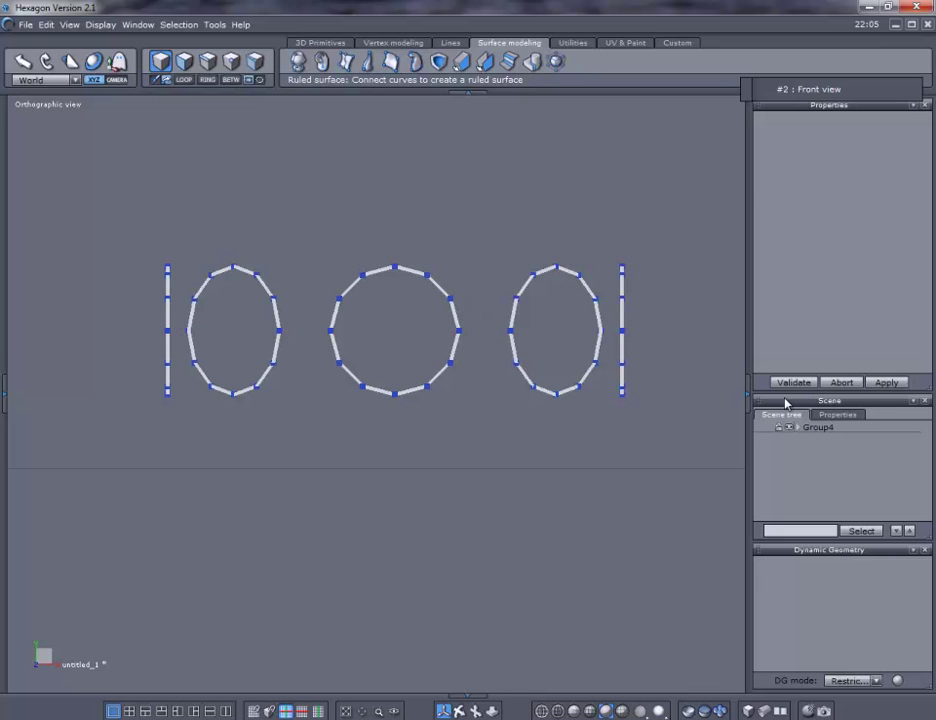
{"action": "left_click", "coordinate": [812, 430]}
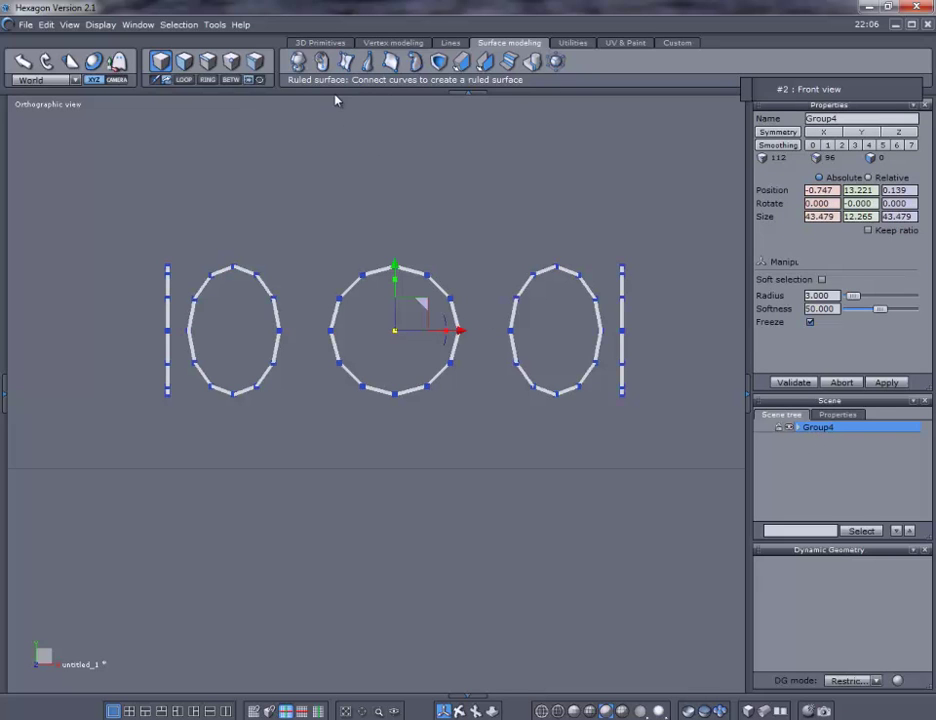
{"action": "left_click", "coordinate": [349, 63]}
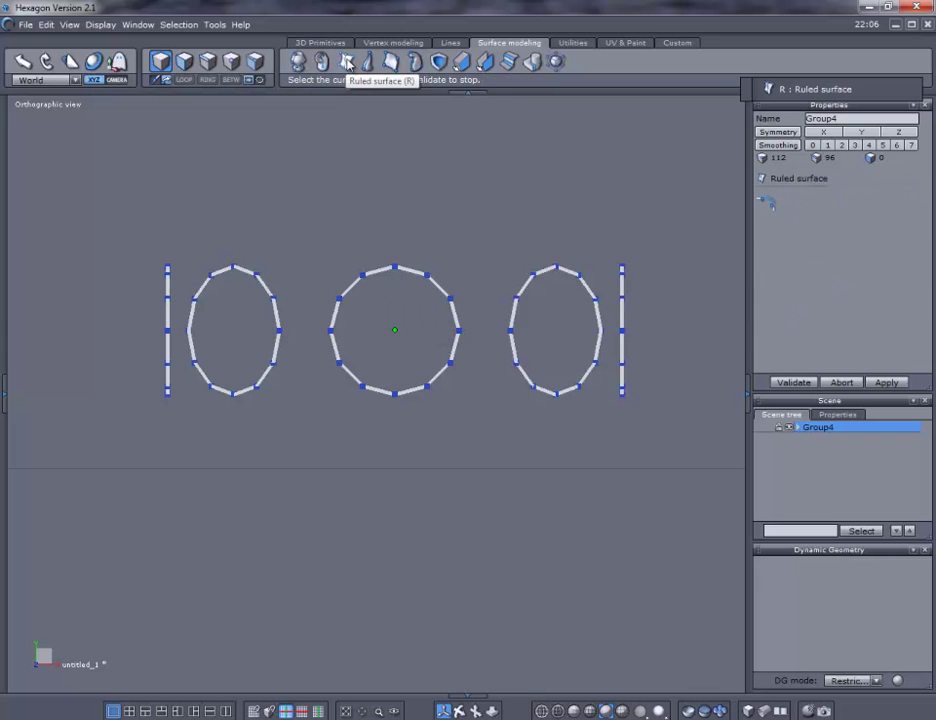
{"action": "left_click", "coordinate": [459, 337]}
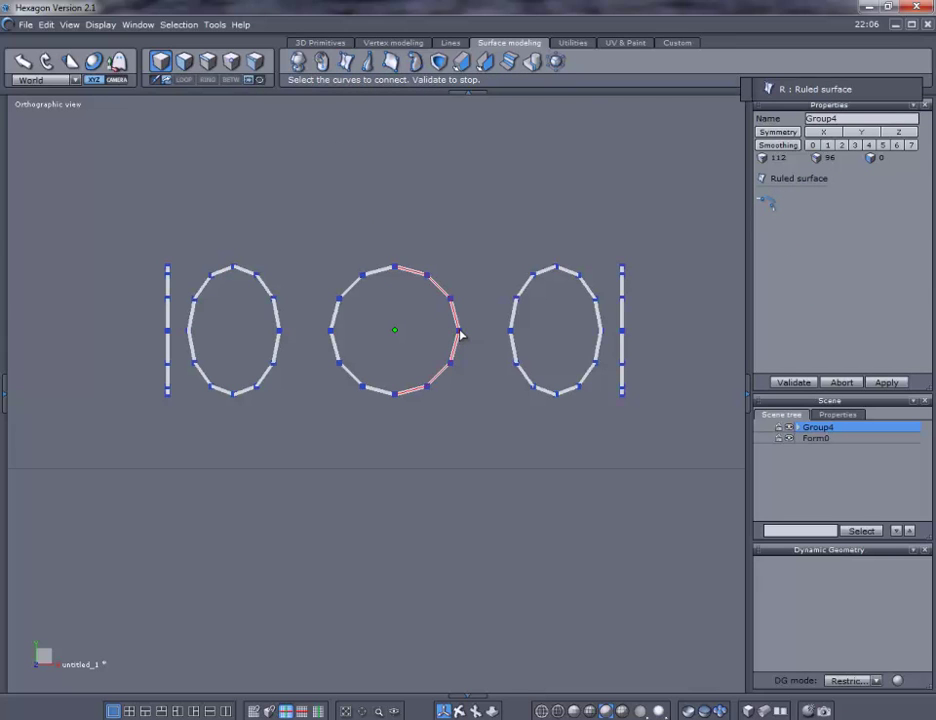
{"action": "left_click", "coordinate": [511, 333]}
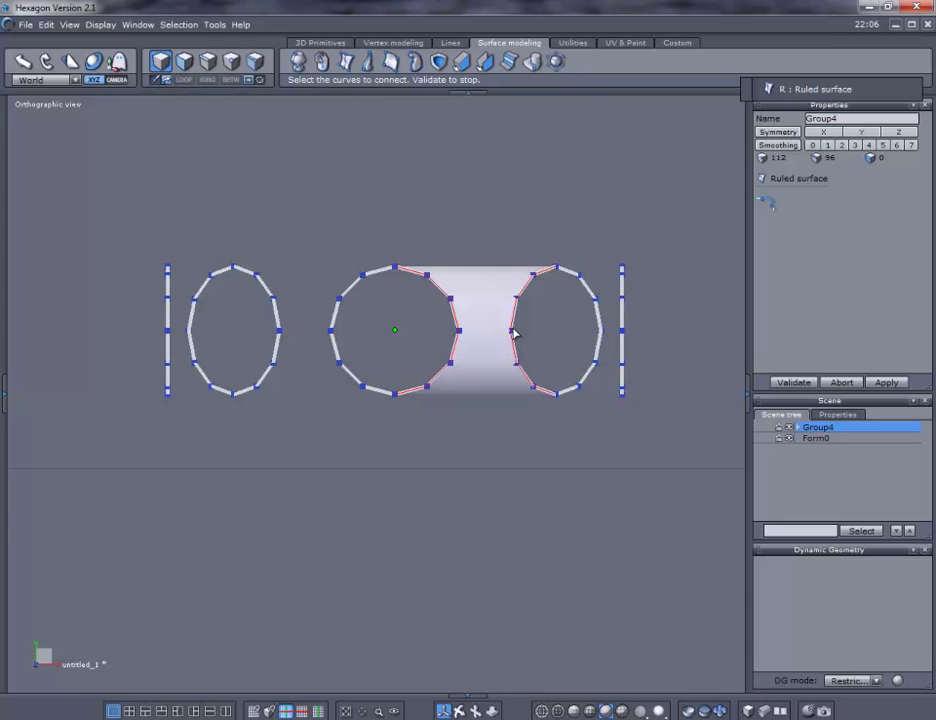
{"action": "left_click", "coordinate": [620, 709]}
{"action": "middle_click_drag", "start_coordinate": [520, 466], "coordinate": [353, 533]}
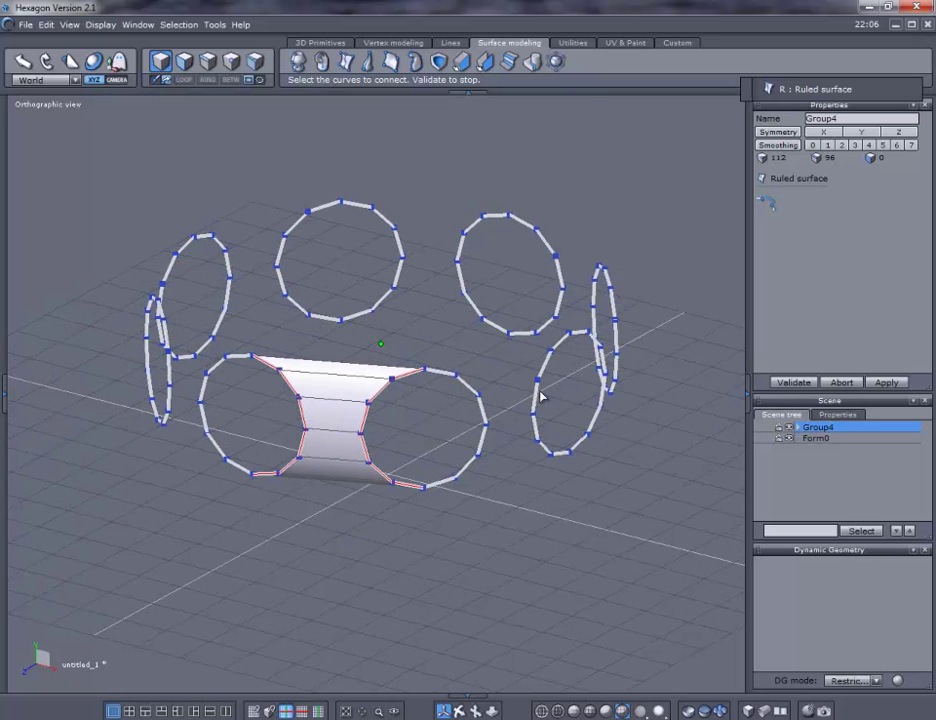
{"action": "left_click", "coordinate": [488, 428]}
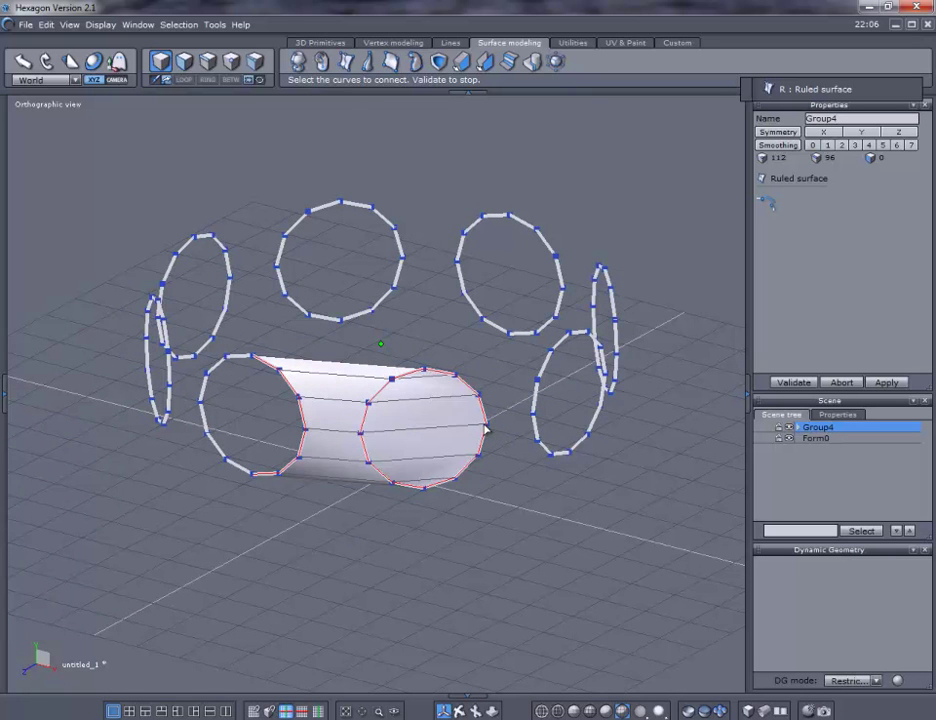
{"action": "key", "text": "ctrl+z"}
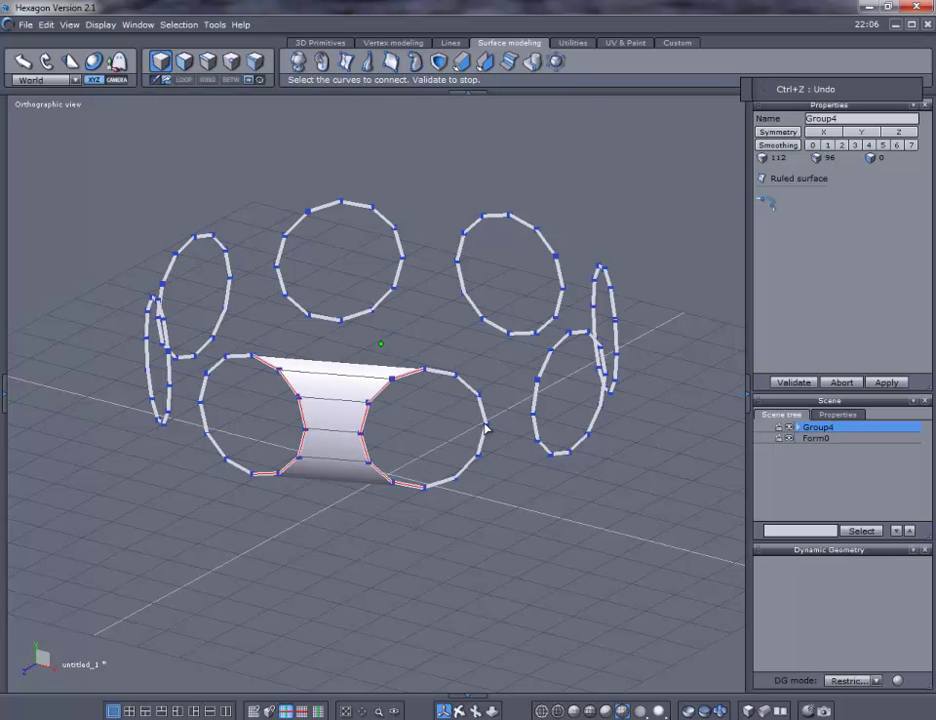
Step: Restart Ruled surface and bridge the facing half circles across the second and third gaps of the ring
{"action": "left_click", "coordinate": [347, 62]}
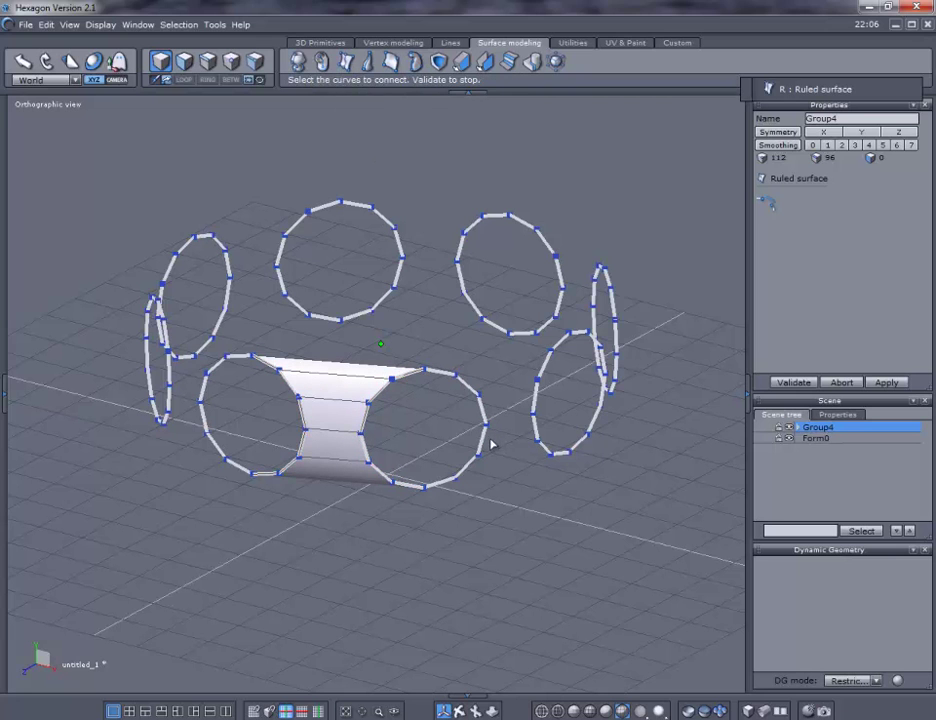
{"action": "middle_click_drag", "start_coordinate": [544, 486], "coordinate": [441, 485]}
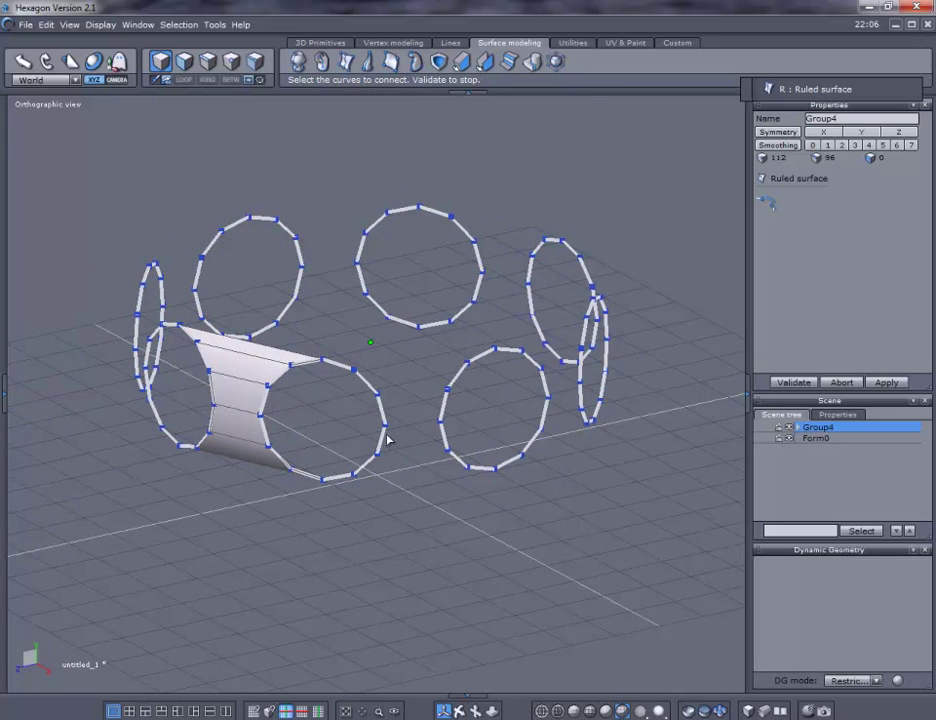
{"action": "left_click", "coordinate": [385, 432]}
{"action": "left_click", "coordinate": [445, 430]}
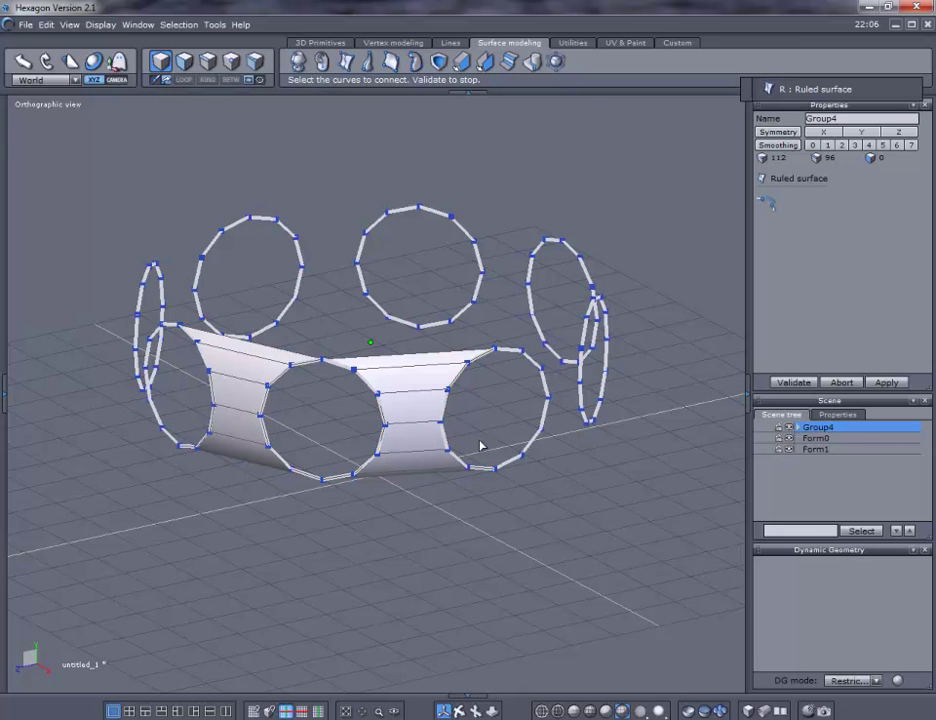
{"action": "middle_click_drag", "start_coordinate": [587, 514], "coordinate": [382, 516]}
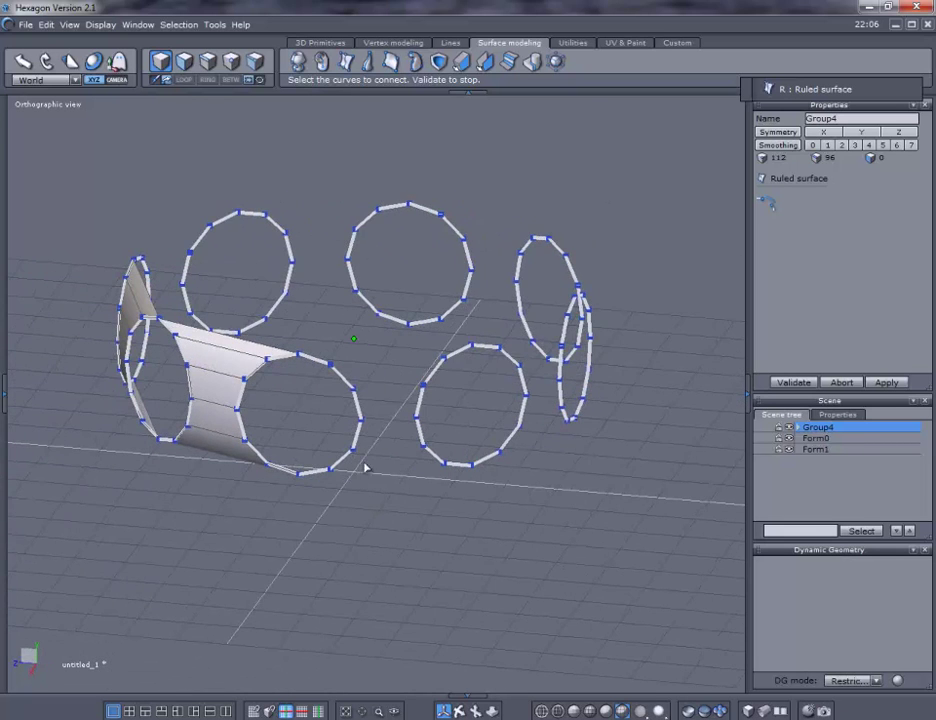
{"action": "left_click", "coordinate": [364, 428]}
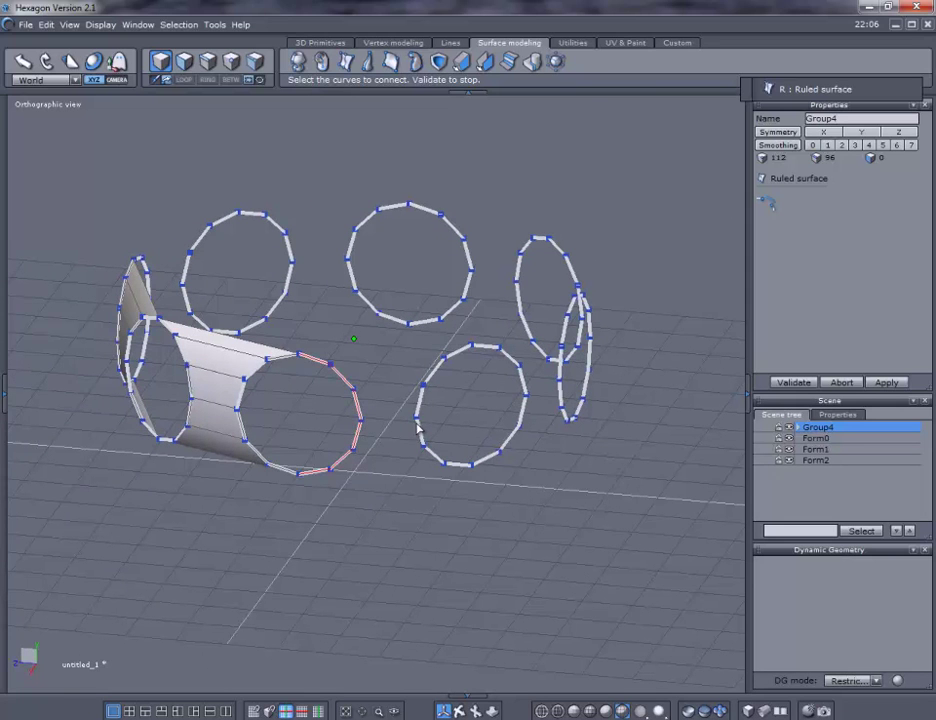
{"action": "left_click", "coordinate": [420, 425]}
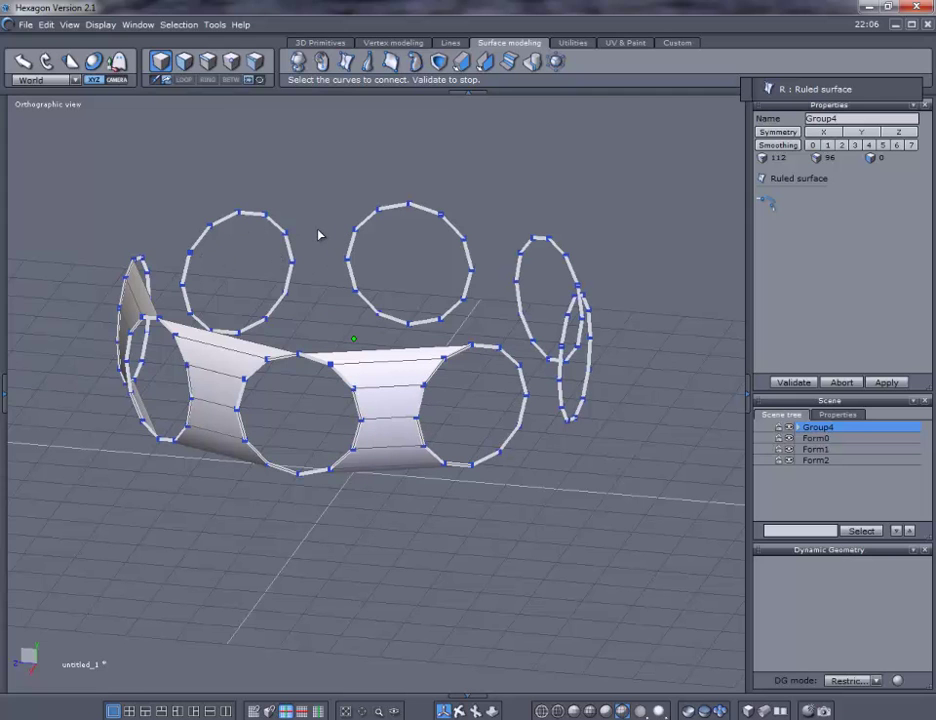
Step: Continue around the ring with ruled surfaces between the facing half circles of the fourth and fifth gaps
{"action": "right_click_drag", "start_coordinate": [556, 512], "coordinate": [364, 503]}
{"action": "scroll", "coordinate": [430, 495], "scroll_direction": "up", "scroll_amount": 3}
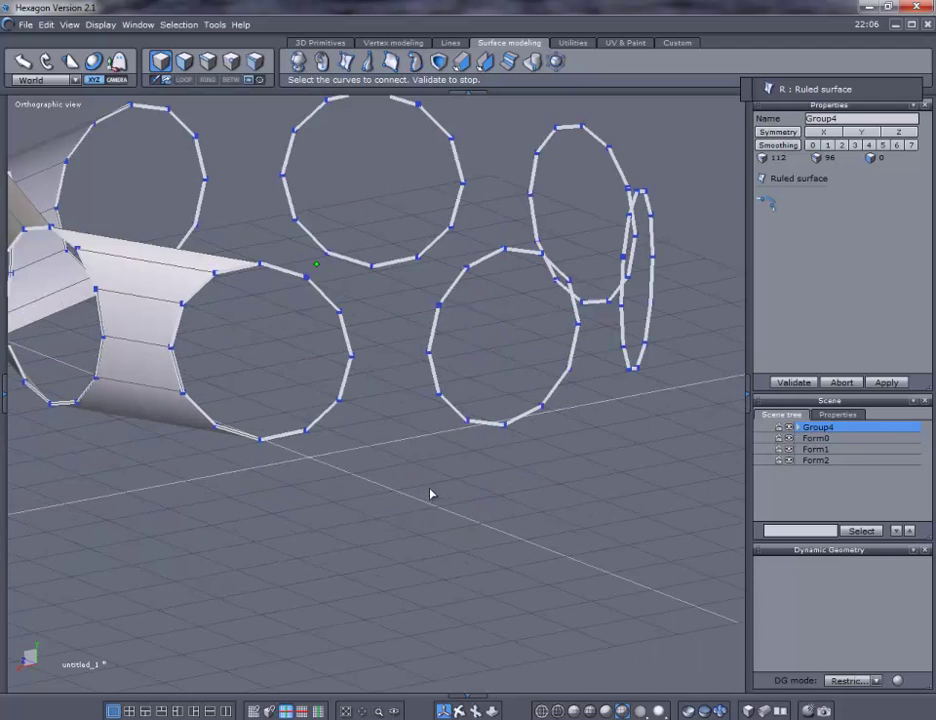
{"action": "scroll", "coordinate": [441, 495], "scroll_direction": "down", "scroll_amount": 1}
{"action": "right_click_drag", "start_coordinate": [459, 519], "coordinate": [436, 514]}
{"action": "scroll", "coordinate": [439, 514], "scroll_direction": "down", "scroll_amount": 1}
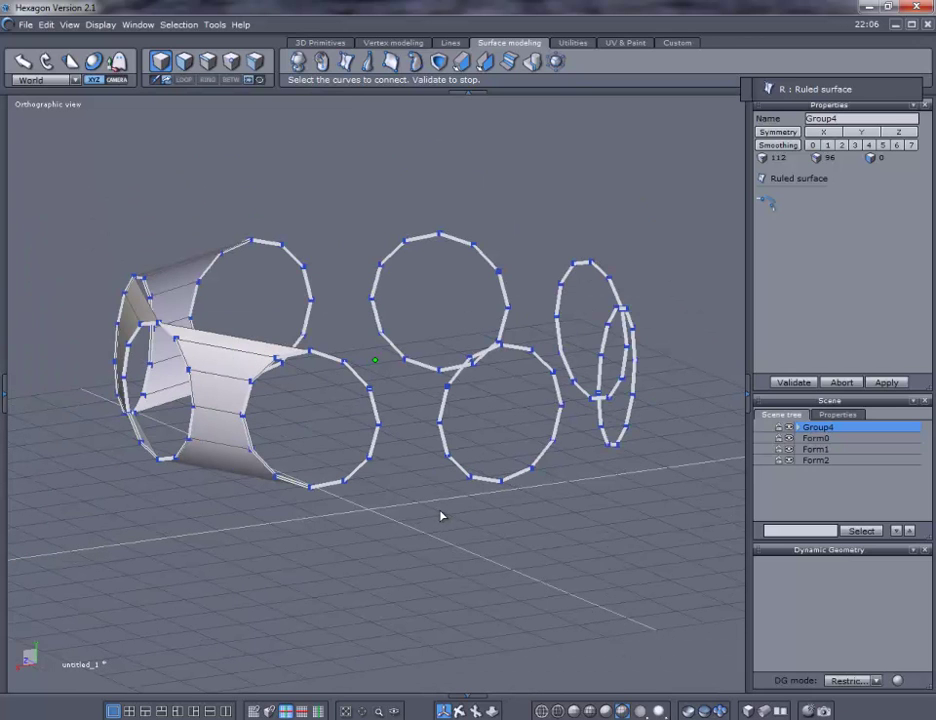
{"action": "left_click", "coordinate": [380, 428]}
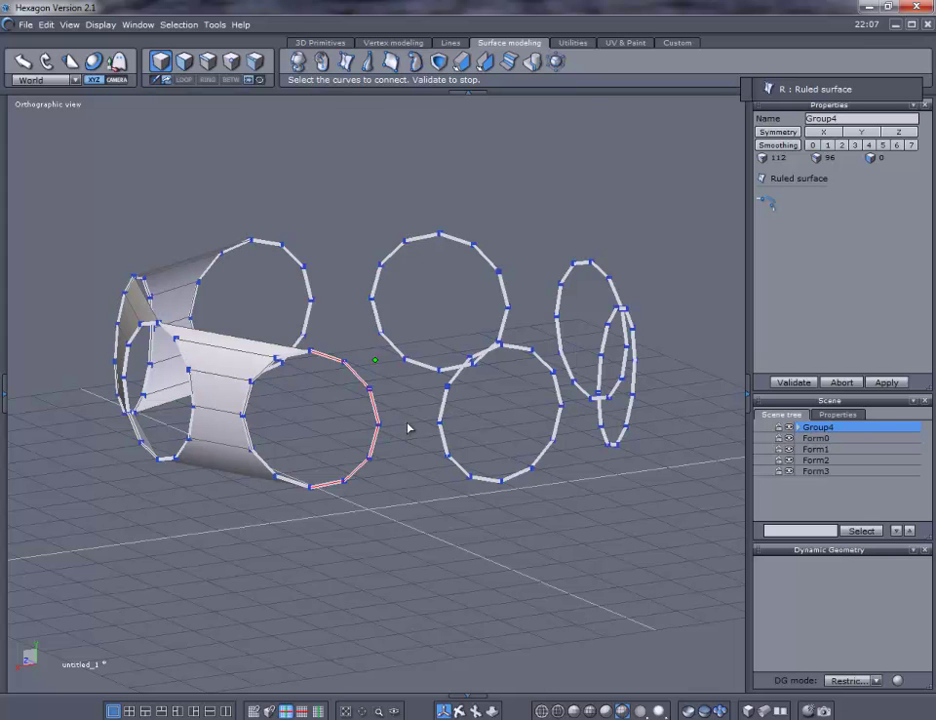
{"action": "left_click", "coordinate": [442, 428]}
{"action": "middle_click_drag", "start_coordinate": [555, 497], "coordinate": [380, 535]}
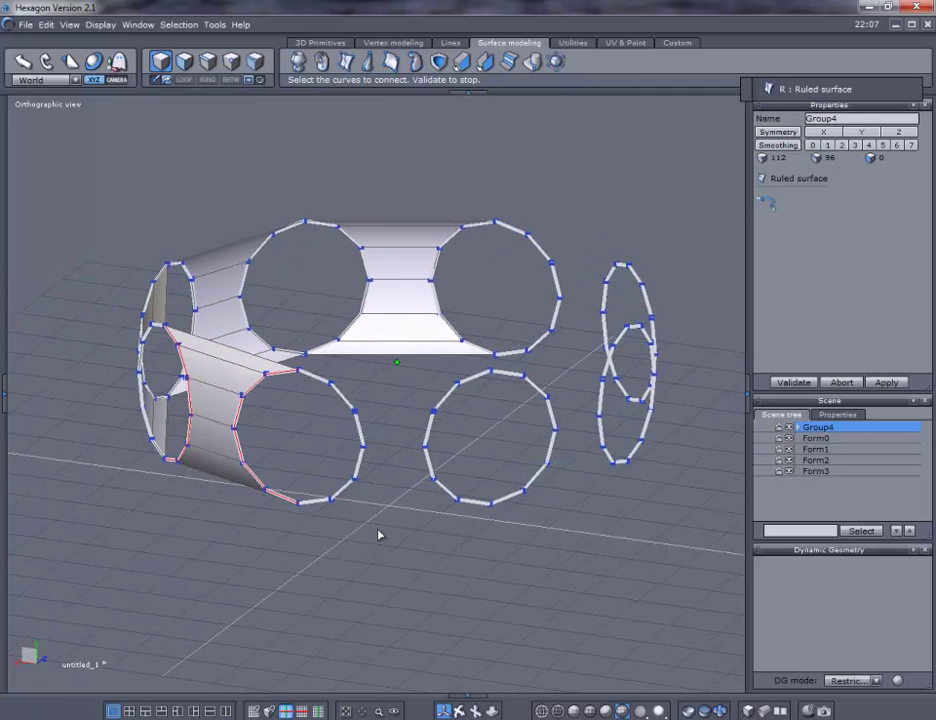
{"action": "left_click", "coordinate": [376, 470]}
{"action": "left_click", "coordinate": [427, 453]}
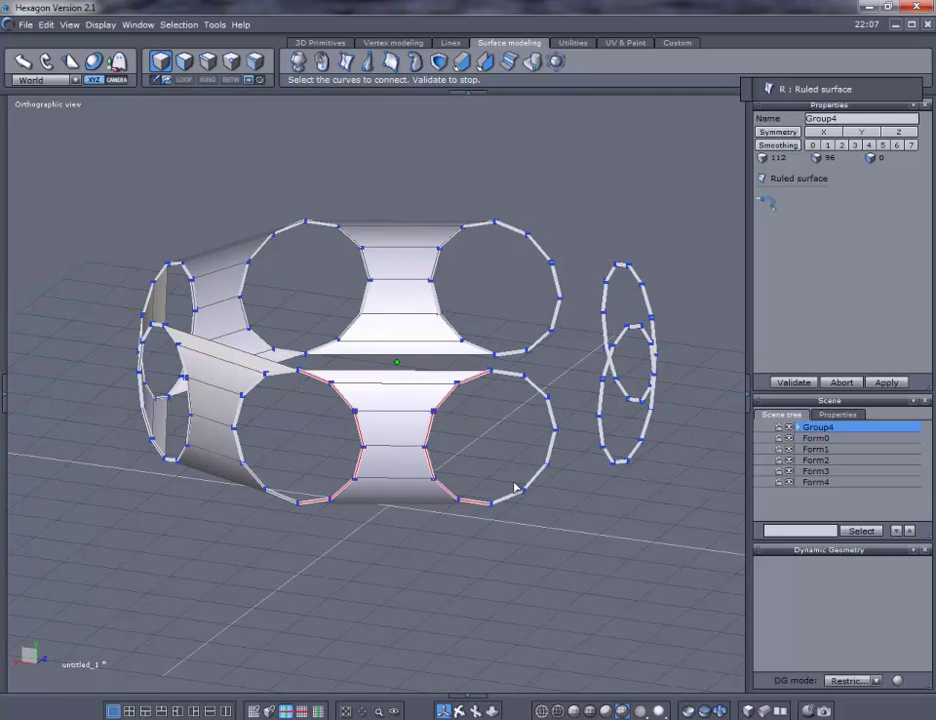
Step: Bridge the sixth and seventh gaps of the ring with ruled surfaces between their facing half circles
{"action": "middle_click_drag", "start_coordinate": [623, 547], "coordinate": [381, 544]}
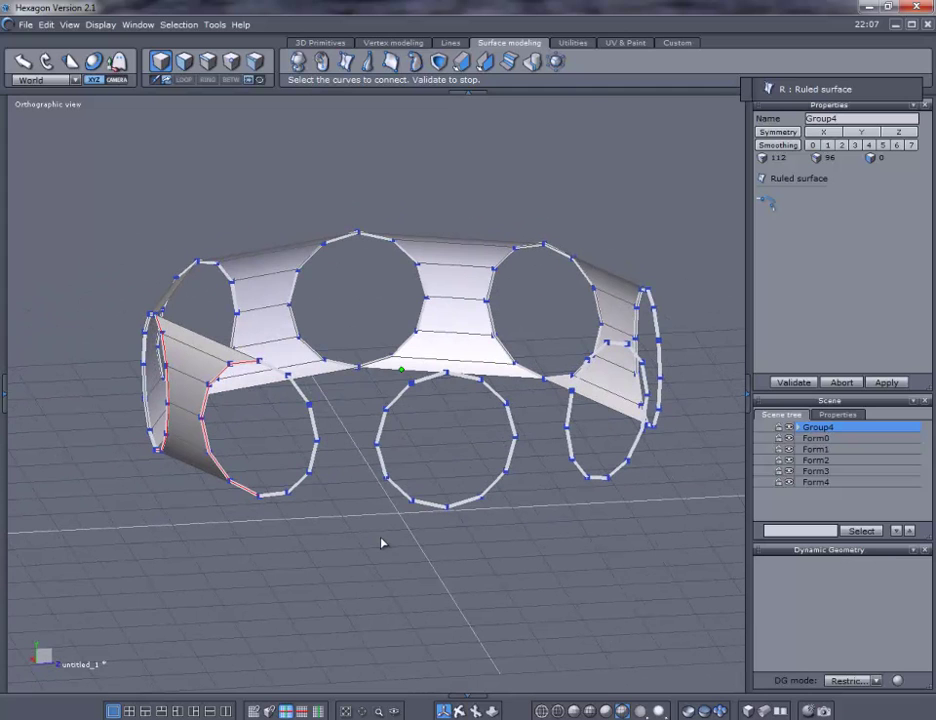
{"action": "left_click", "coordinate": [322, 446]}
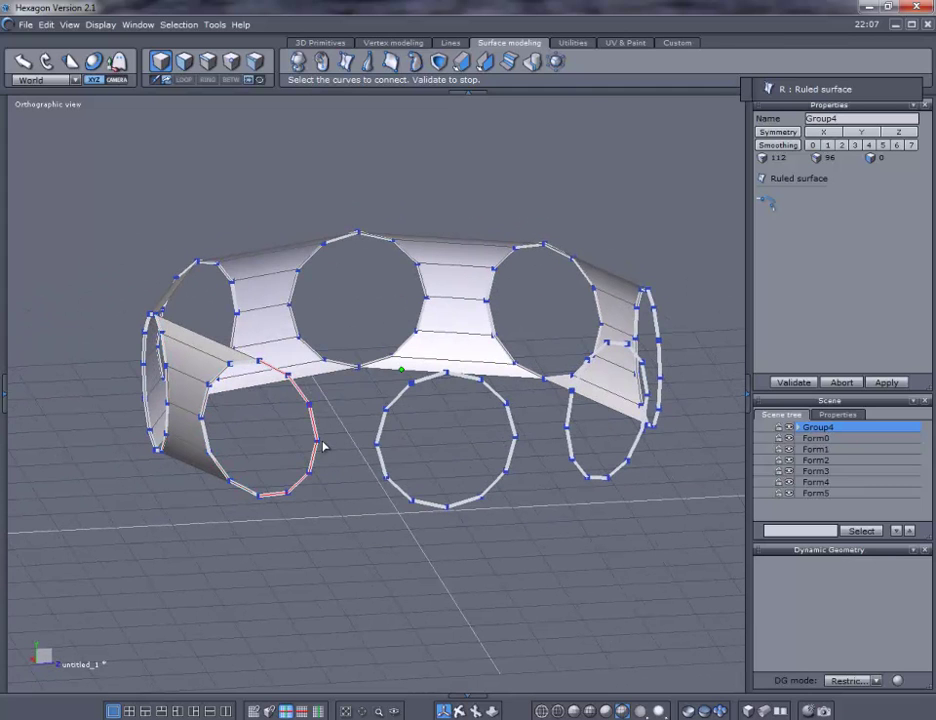
{"action": "left_click", "coordinate": [380, 447]}
{"action": "left_click", "coordinate": [506, 442]}
{"action": "left_click", "coordinate": [567, 430]}
Step: Close the ring with a ruled surface across the last gap and validate the Ruled surface operation
{"action": "middle_click_drag", "start_coordinate": [637, 529], "coordinate": [353, 555]}
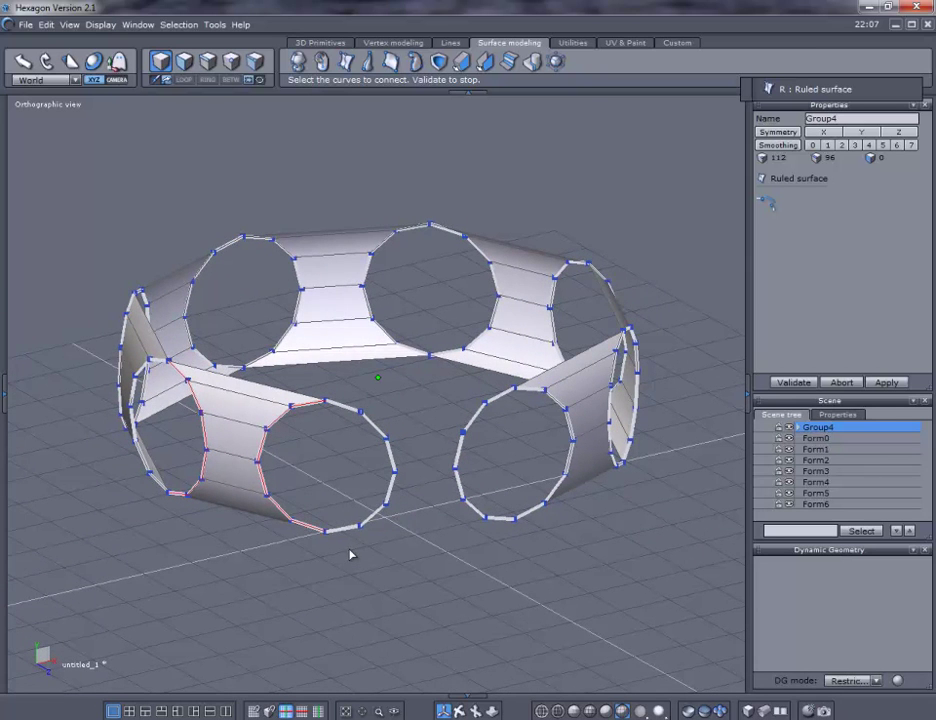
{"action": "left_click", "coordinate": [396, 481]}
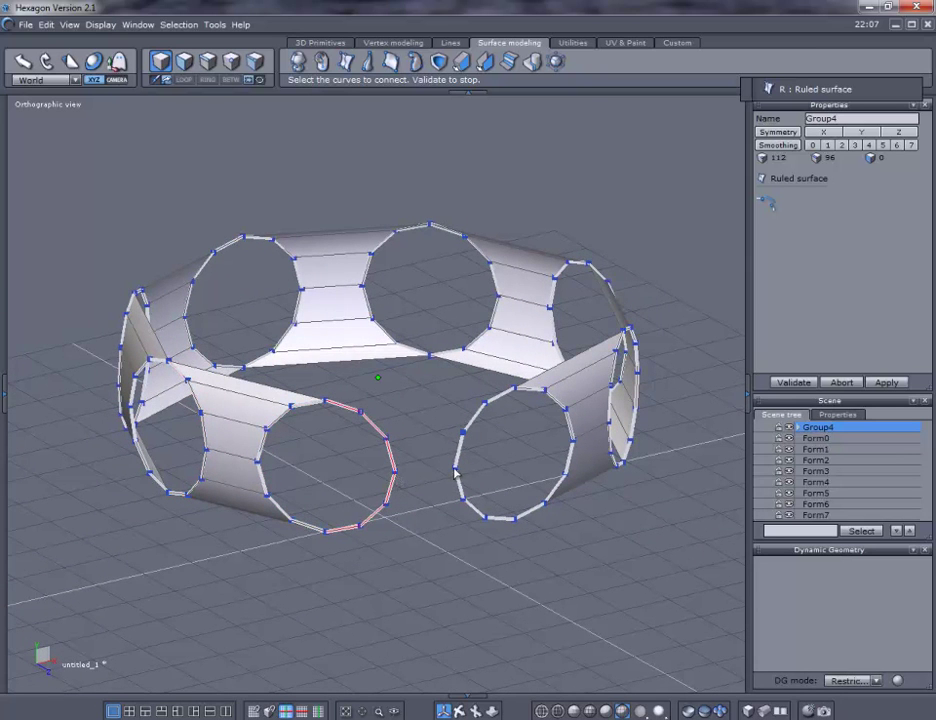
{"action": "left_click", "coordinate": [456, 470]}
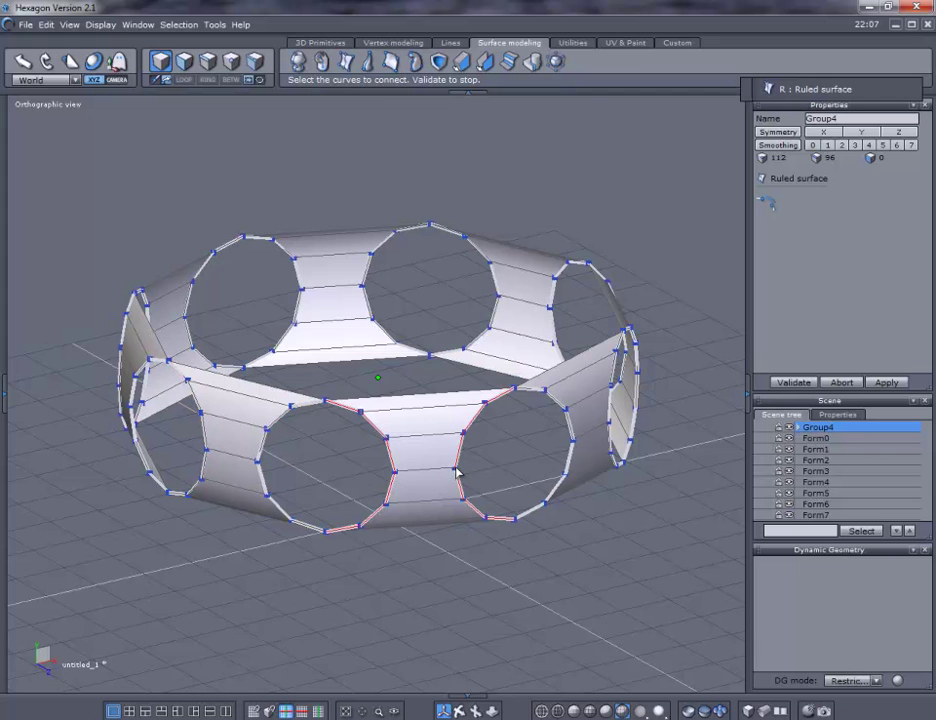
{"action": "left_click", "coordinate": [790, 382]}
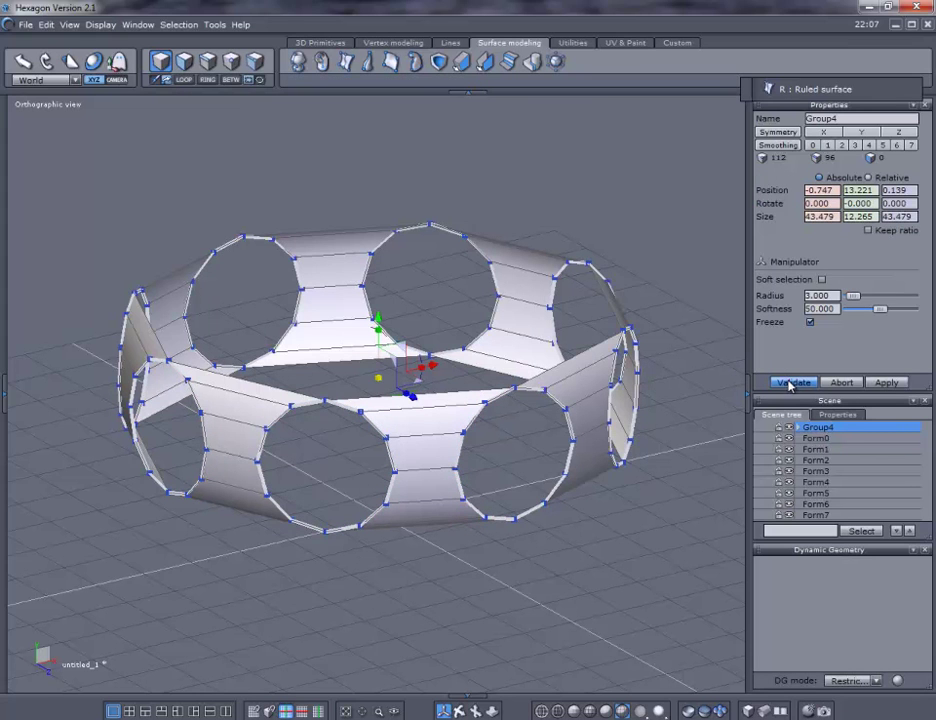
Step: Hide the profile curve group and weld all eight ruled surfaces into one object with the automatic option
{"action": "left_click", "coordinate": [789, 430]}
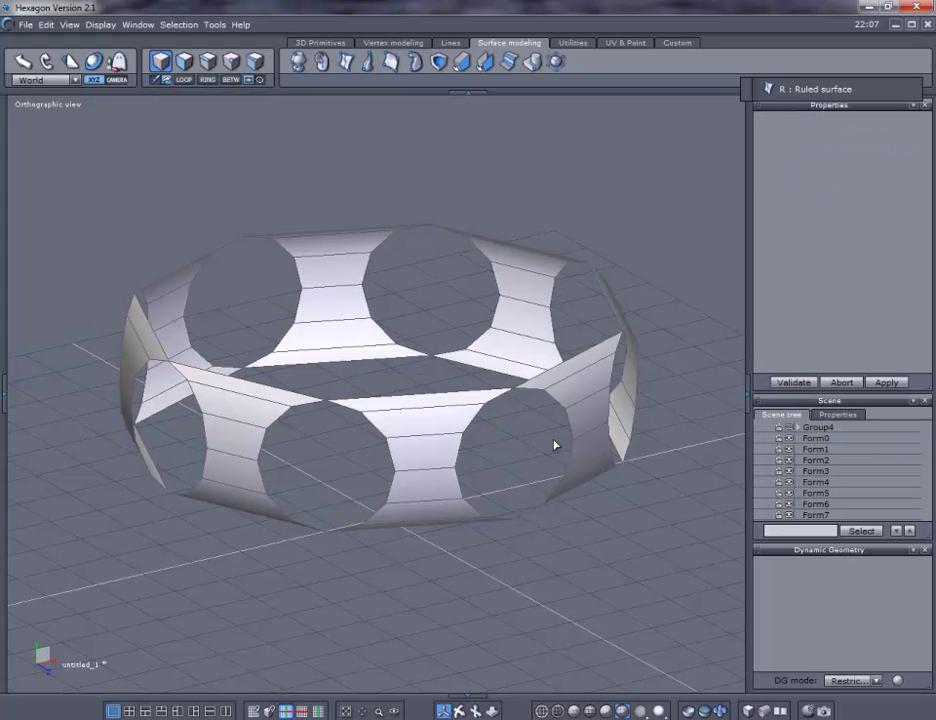
{"action": "left_click", "coordinate": [533, 63]}
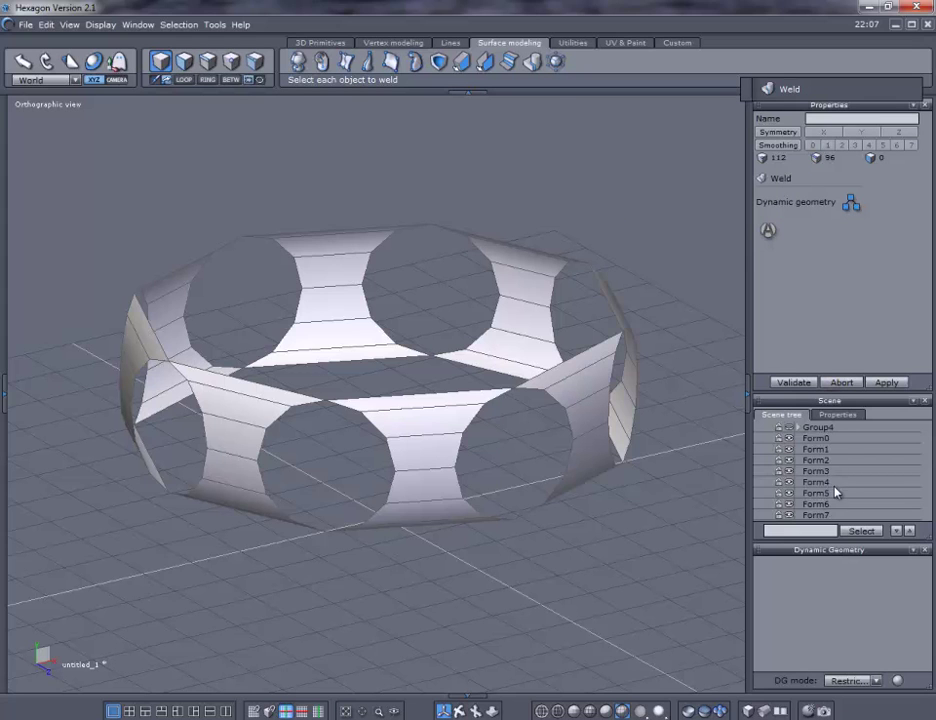
{"action": "left_click", "coordinate": [768, 232]}
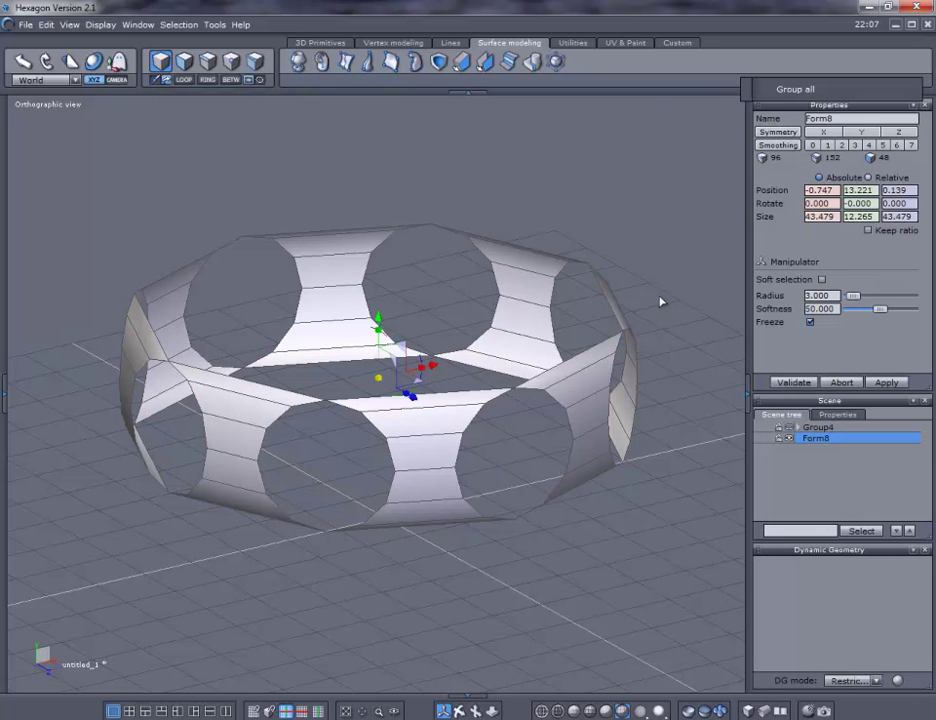
Step: Unhide the profile curve group, move it up off the ring and delete it from the scene
{"action": "left_click", "coordinate": [800, 427]}
{"action": "left_click", "coordinate": [812, 427]}
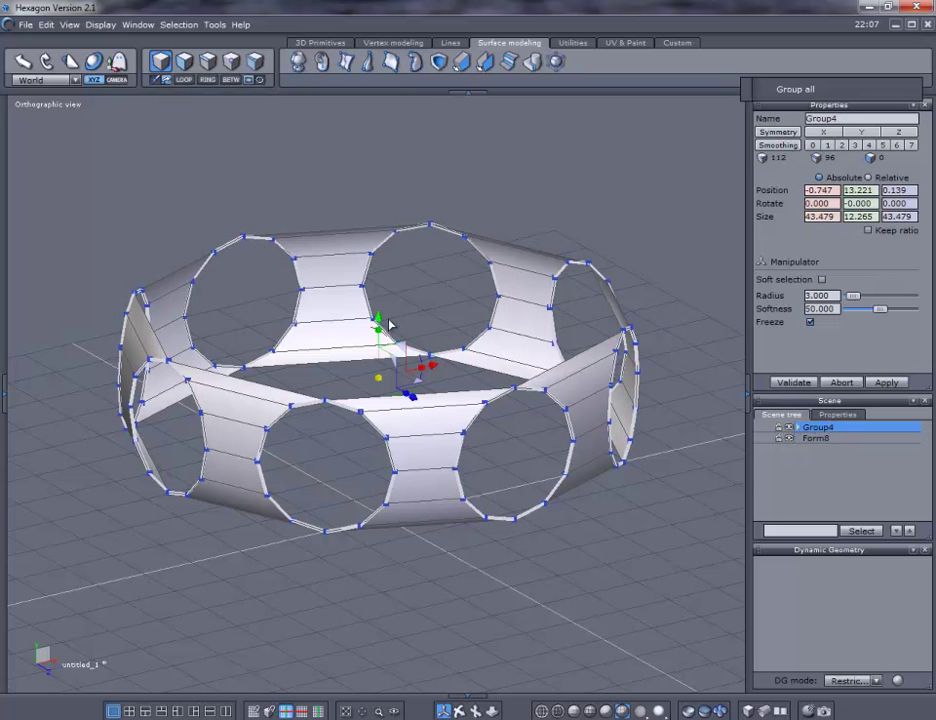
{"action": "left_click_drag", "start_coordinate": [383, 330], "coordinate": [380, 278]}
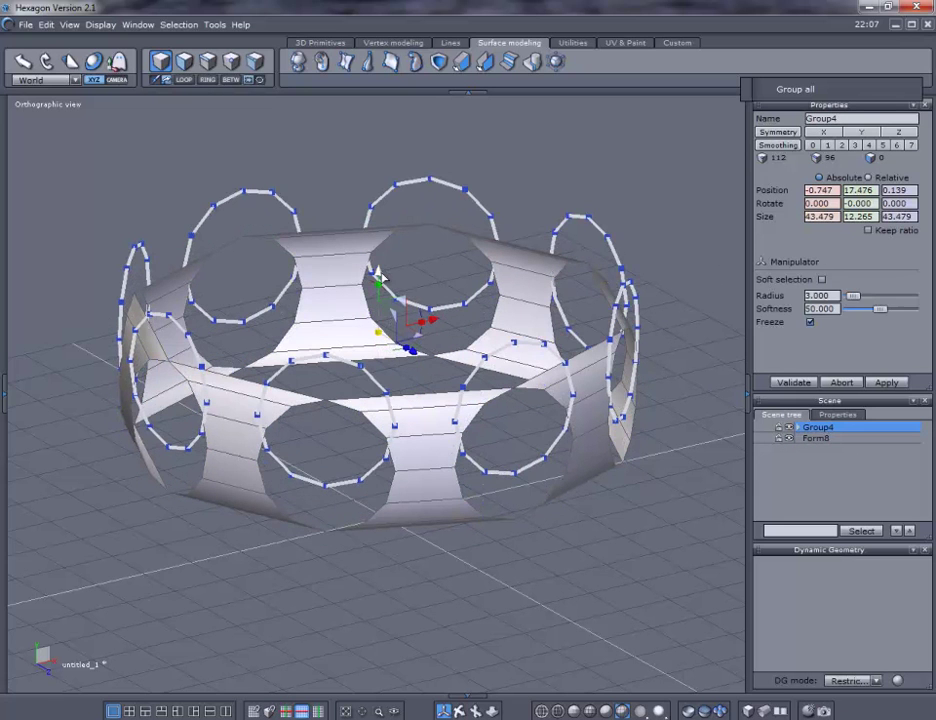
{"action": "key", "text": "Delete"}
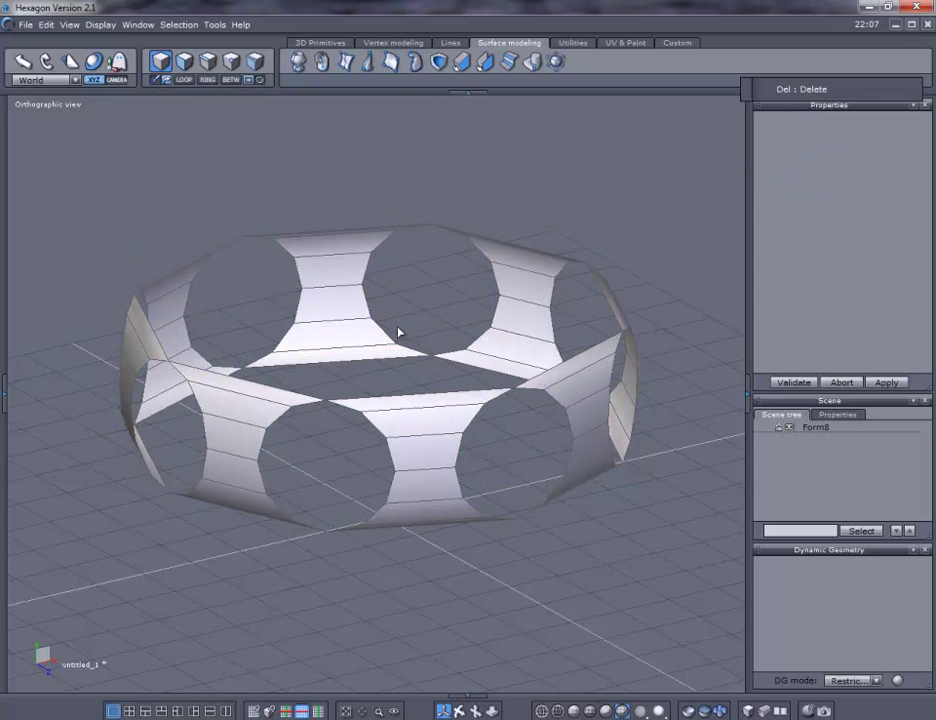
Step: Extrude the ring's upper boundary edges vertically to about 22.2 in Y with Y symmetry on, and switch the symmetry off
{"action": "middle_click_drag", "start_coordinate": [447, 430], "coordinate": [467, 482]}
{"action": "key", "text": "2"}
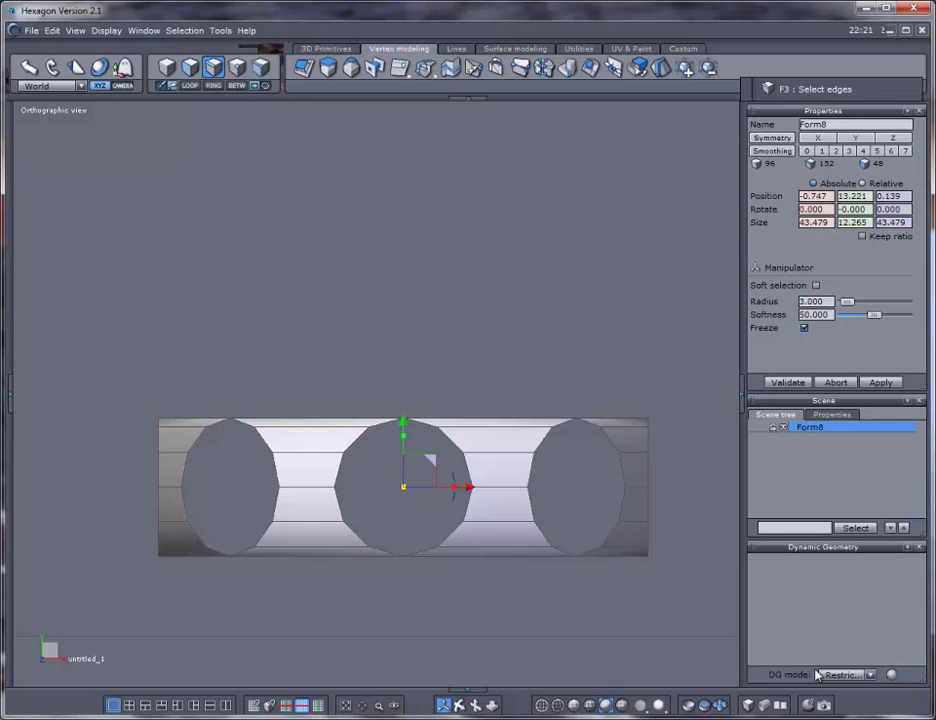
{"action": "left_click", "coordinate": [750, 707]}
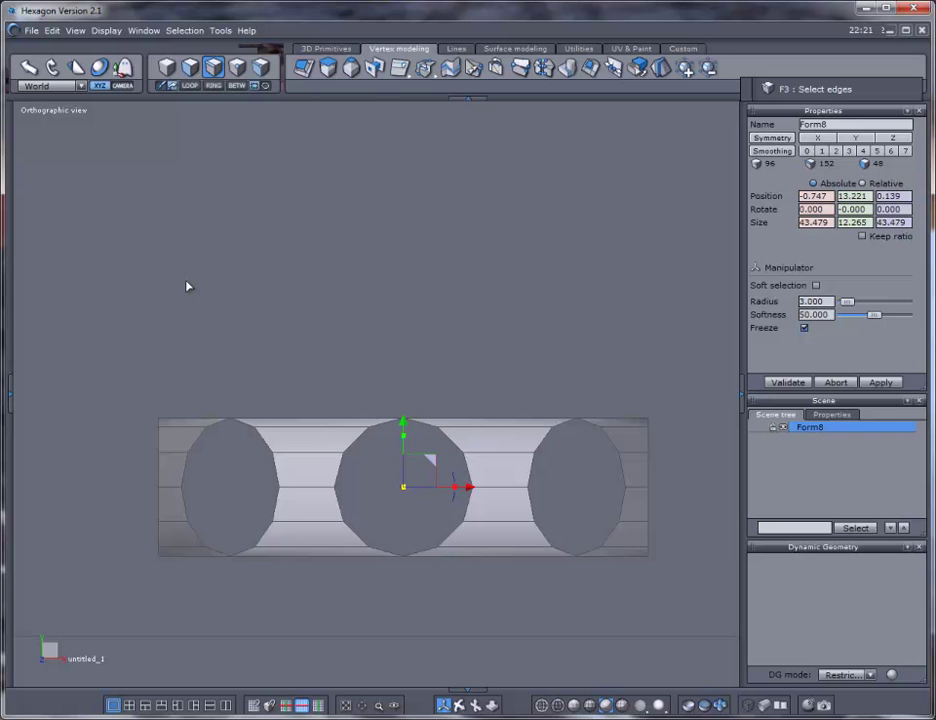
{"action": "middle_click_drag", "start_coordinate": [361, 315], "coordinate": [368, 359]}
{"action": "key", "text": "2"}
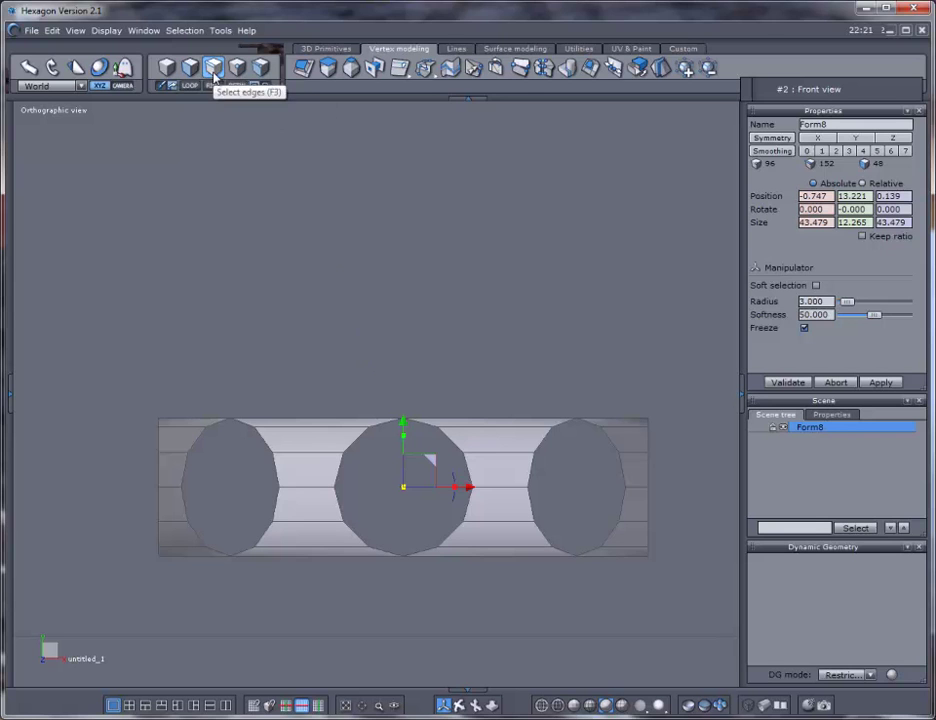
{"action": "left_click_drag", "start_coordinate": [90, 335], "coordinate": [713, 420]}
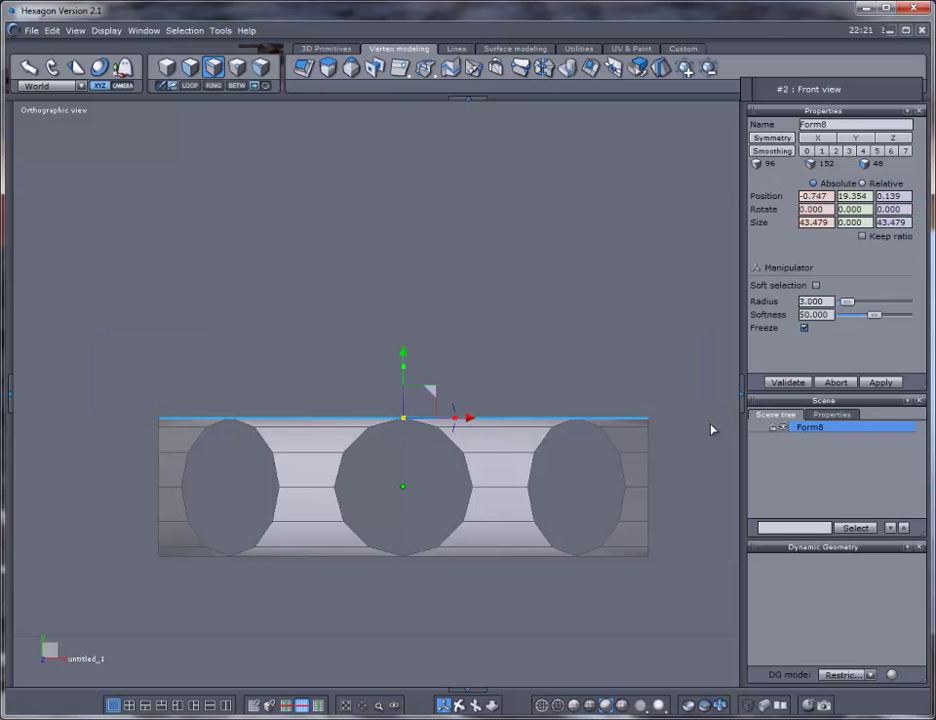
{"action": "left_click", "coordinate": [855, 140]}
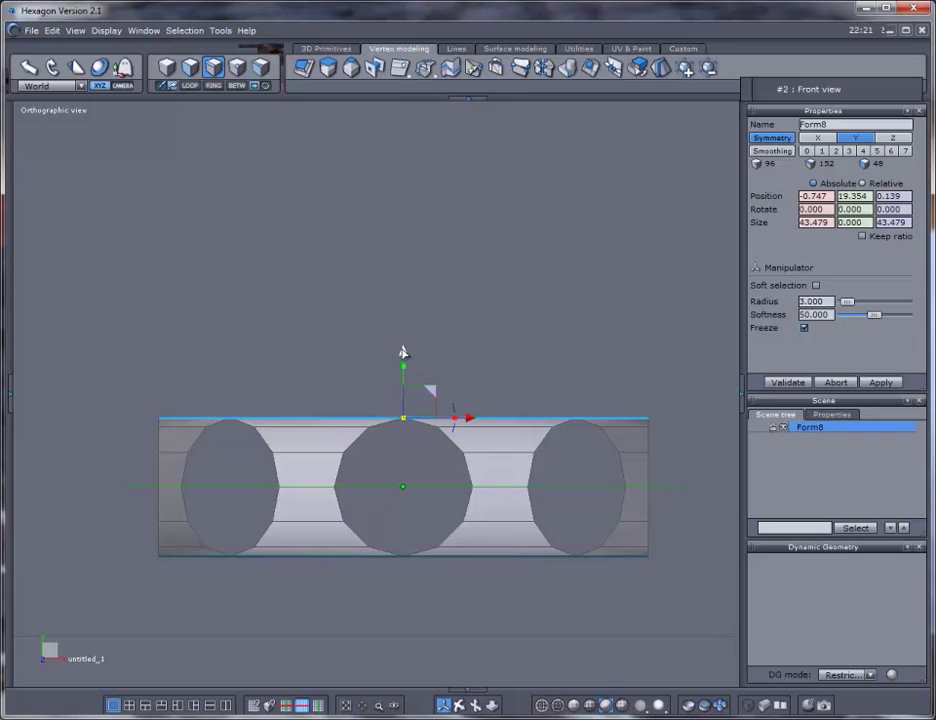
{"action": "left_click_drag", "start_coordinate": [403, 352], "coordinate": [413, 320]}
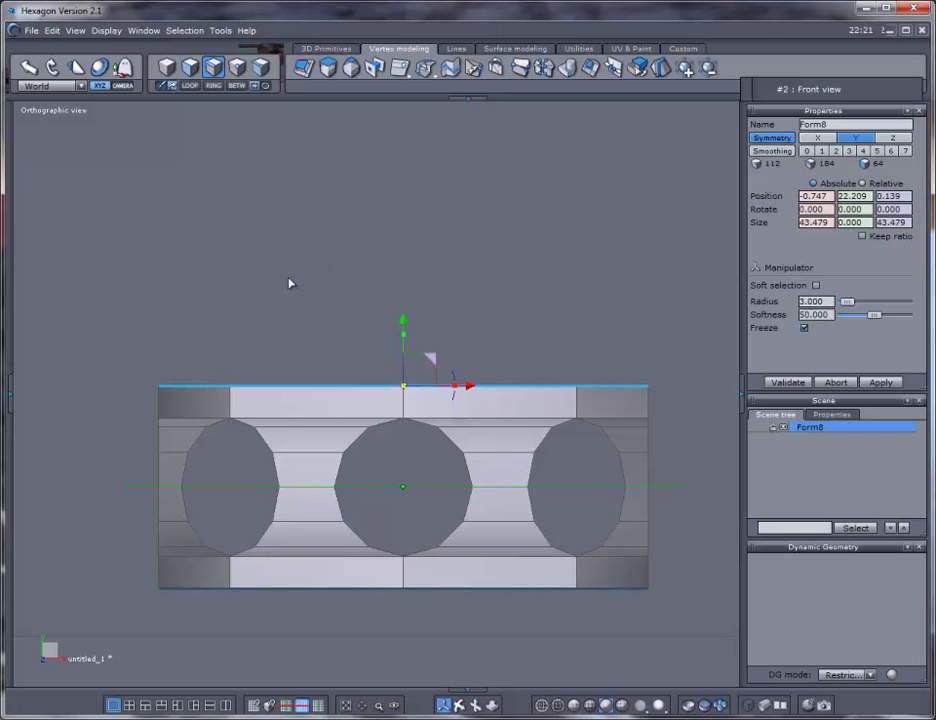
{"action": "left_click", "coordinate": [167, 67]}
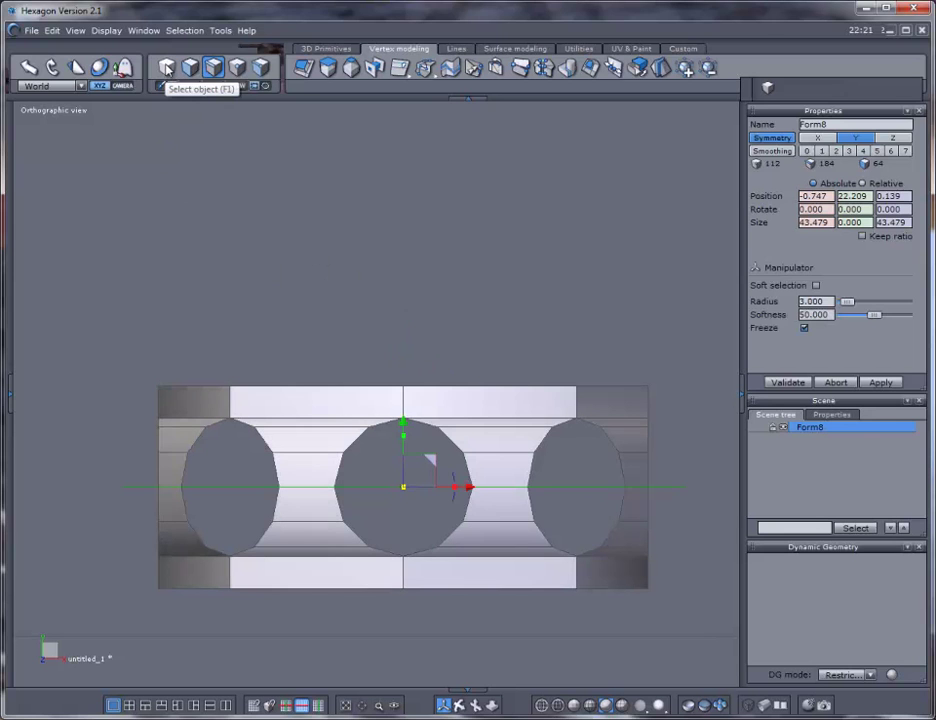
{"action": "left_click", "coordinate": [773, 139]}
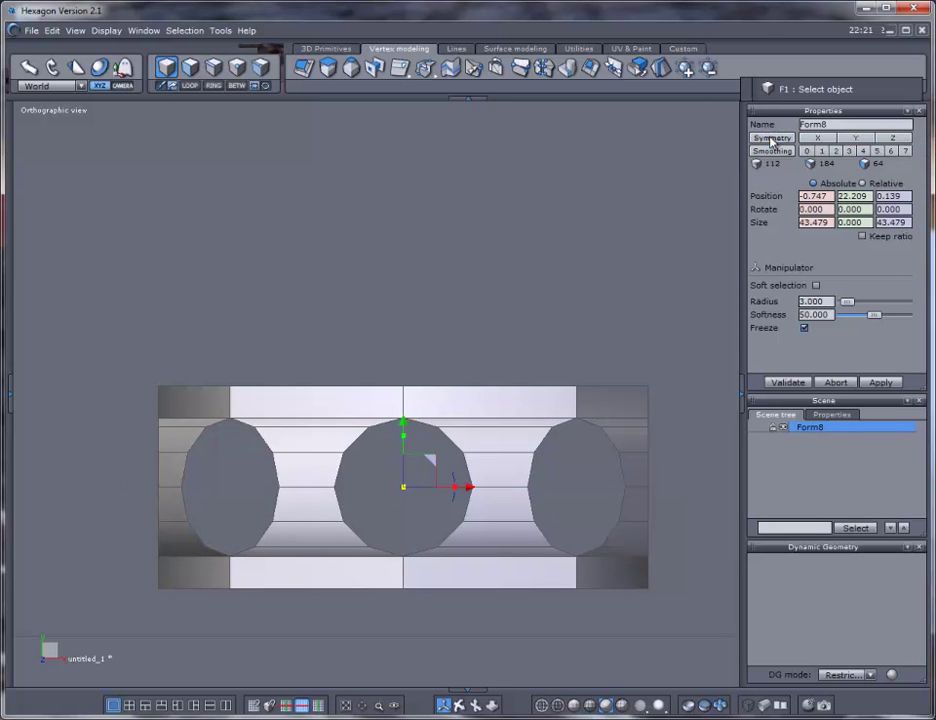
Step: Apply Thickness to the ring, compare the inside direction, and validate the outward direction with a value of 1.498
{"action": "middle_click_drag", "start_coordinate": [593, 228], "coordinate": [543, 287]}
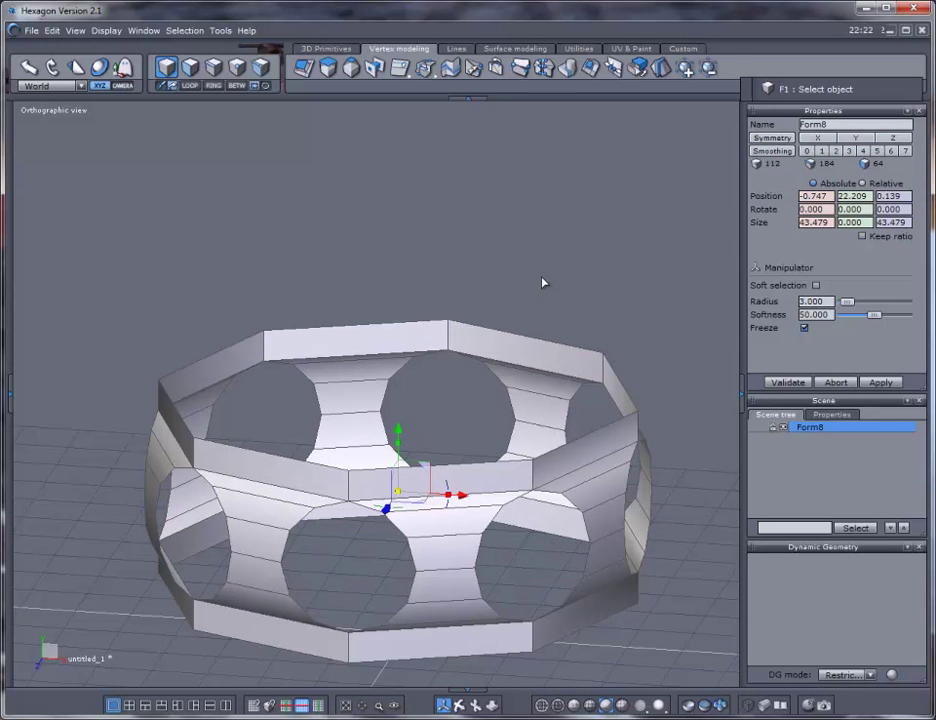
{"action": "left_click", "coordinate": [499, 50]}
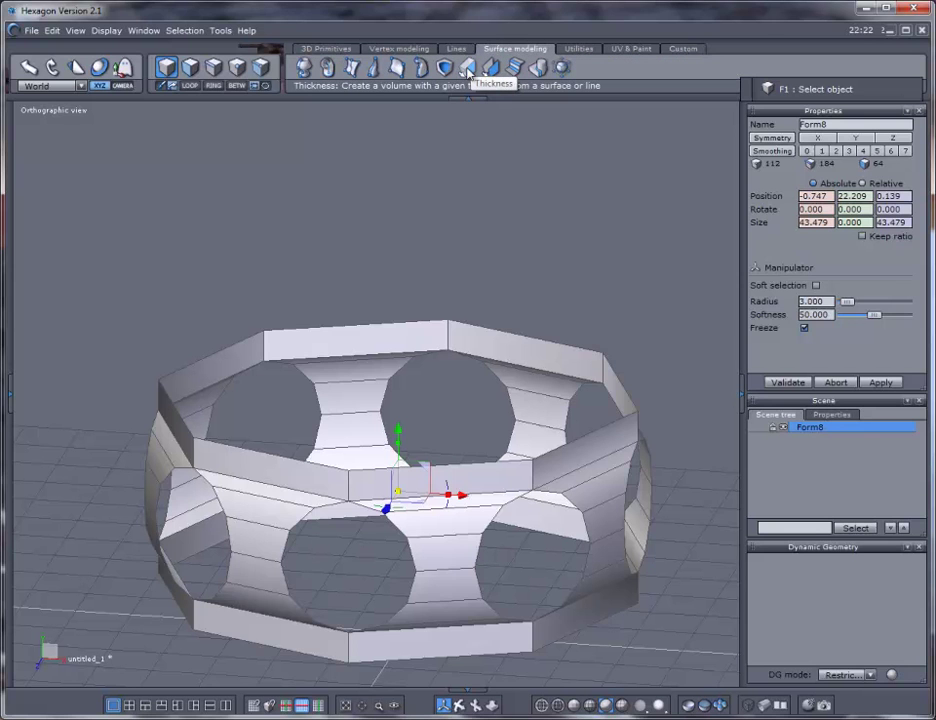
{"action": "left_click", "coordinate": [467, 68]}
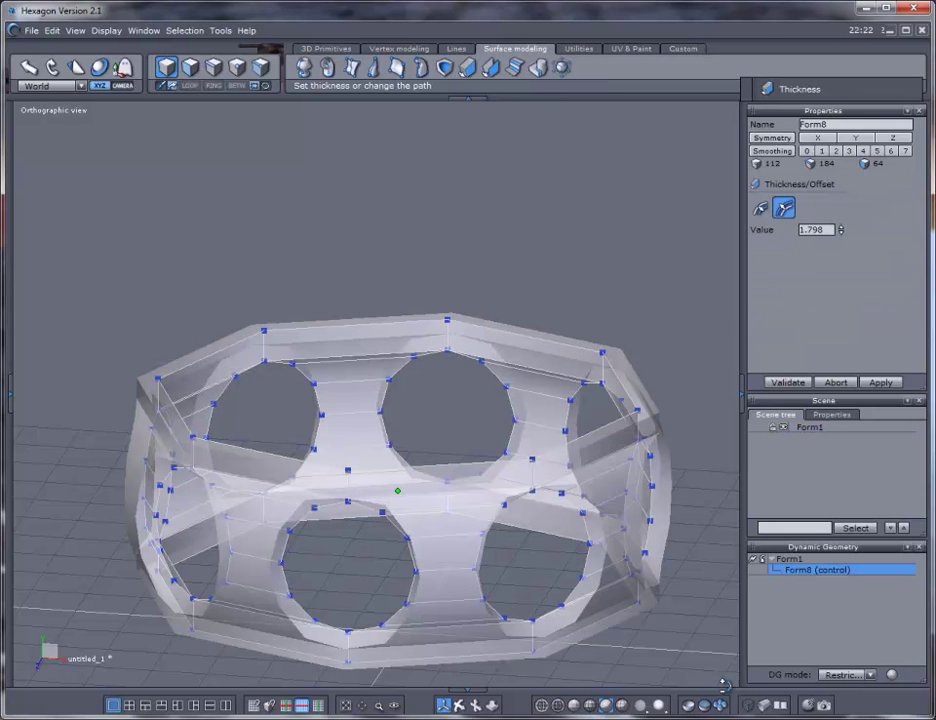
{"action": "left_click", "coordinate": [622, 706]}
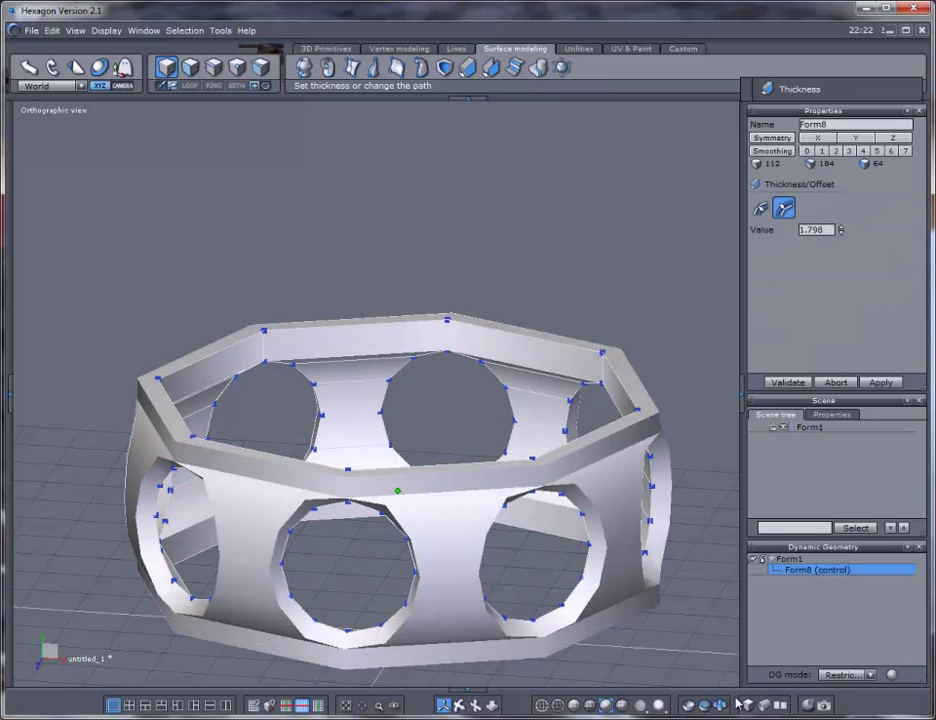
{"action": "left_click", "coordinate": [622, 706]}
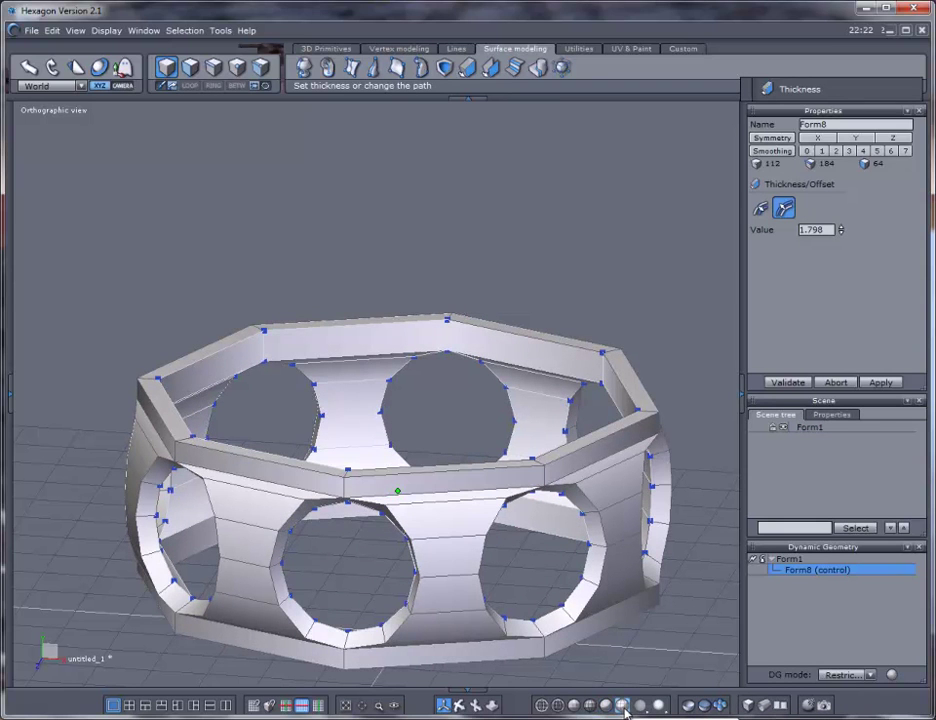
{"action": "left_click", "coordinate": [760, 210]}
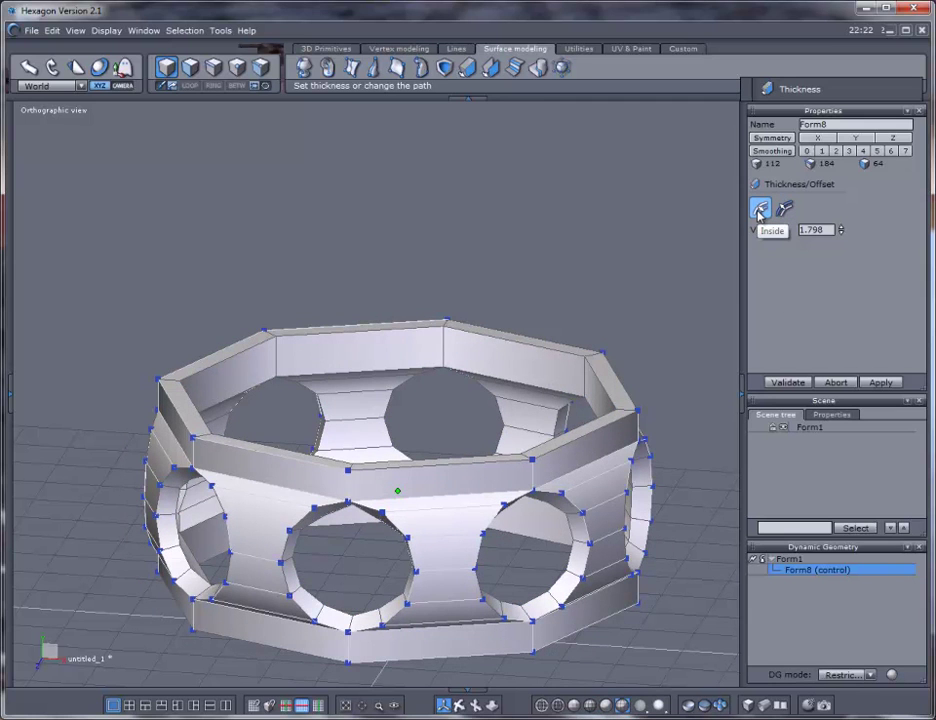
{"action": "left_click", "coordinate": [785, 210]}
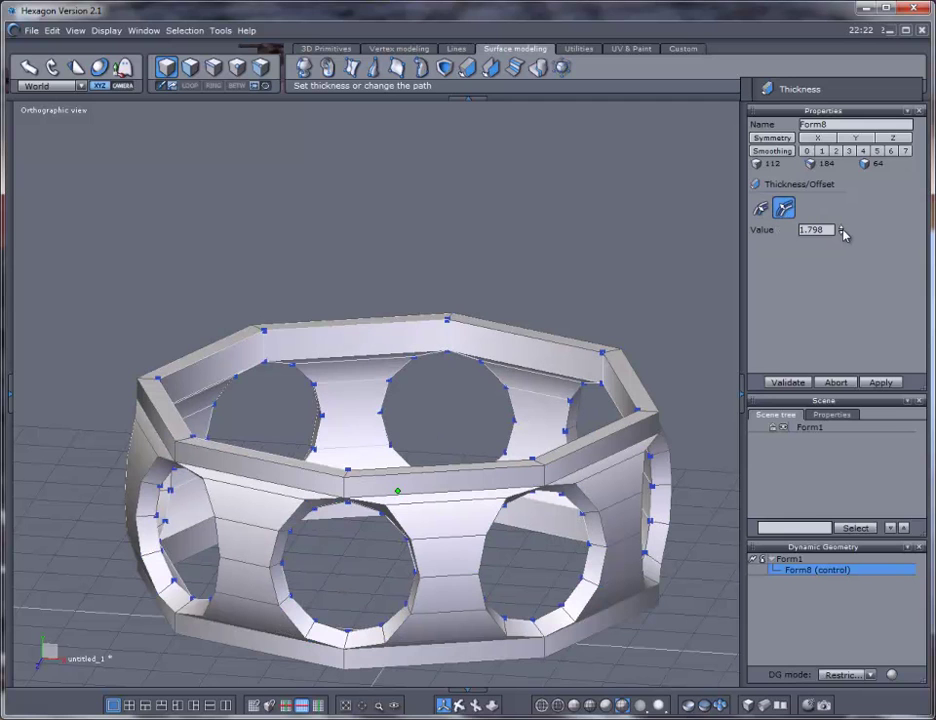
{"action": "left_click_drag", "start_coordinate": [843, 232], "coordinate": [819, 278]}
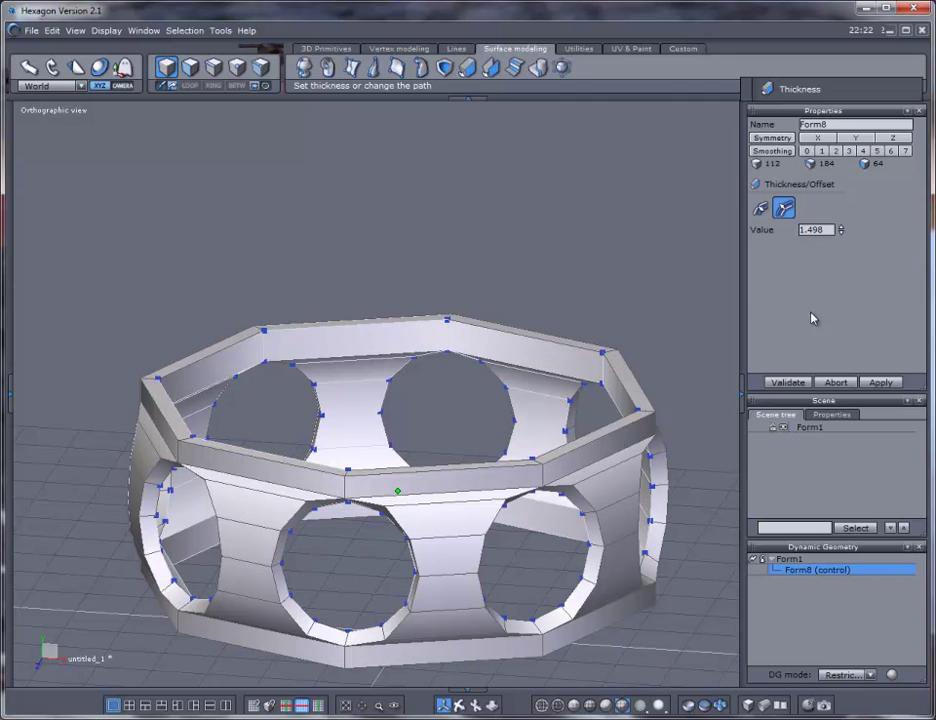
{"action": "left_click", "coordinate": [788, 382]}
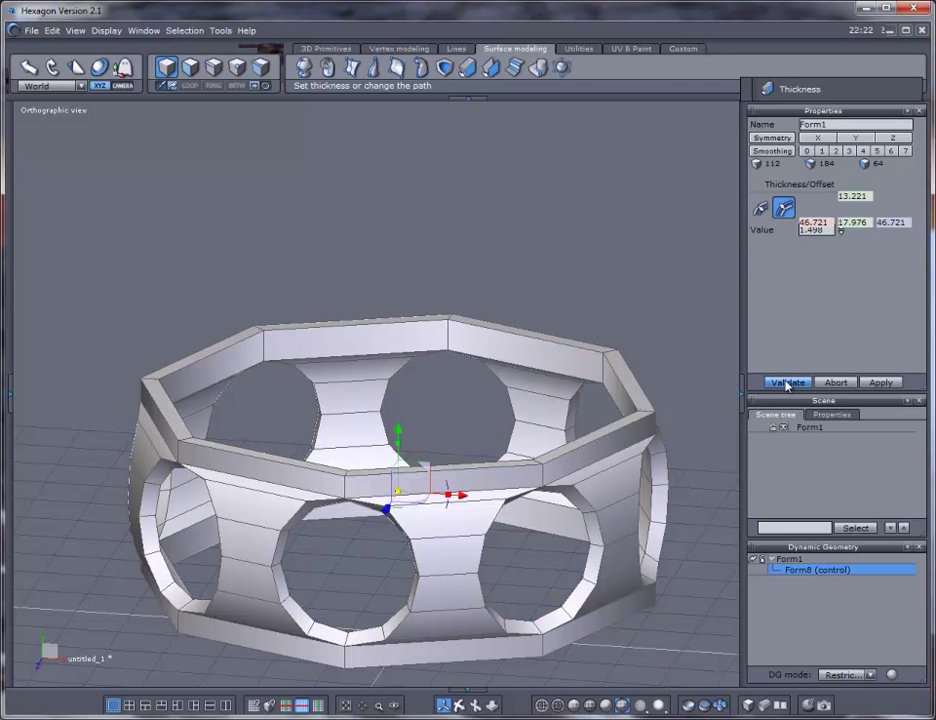
Step: Try smoothing level 2 on the thickened ring and remove the smoothing
{"action": "left_click", "coordinate": [836, 151]}
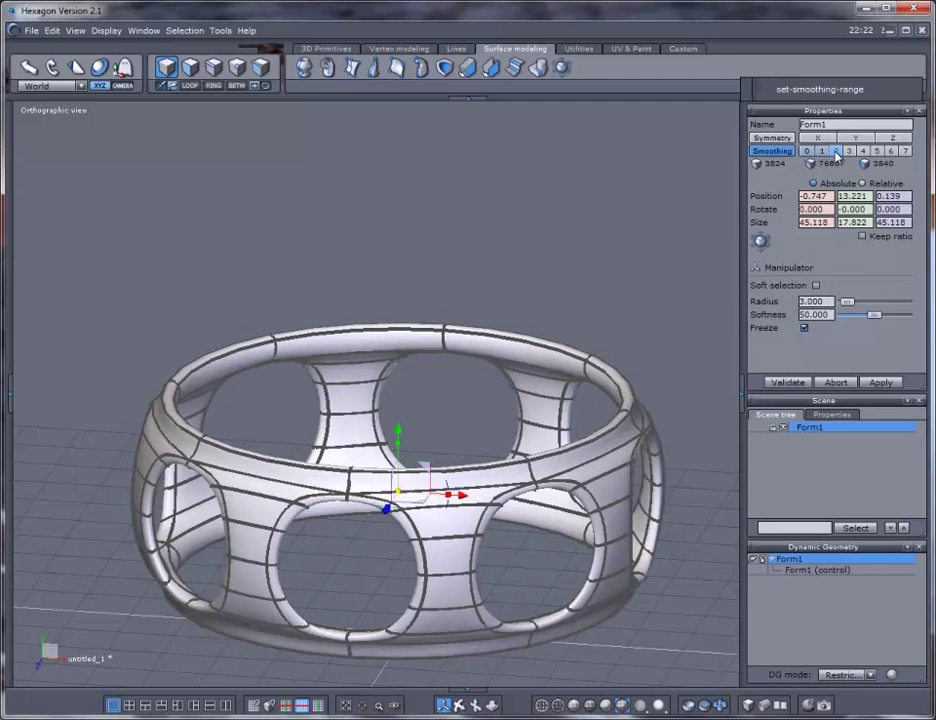
{"action": "left_click", "coordinate": [765, 561]}
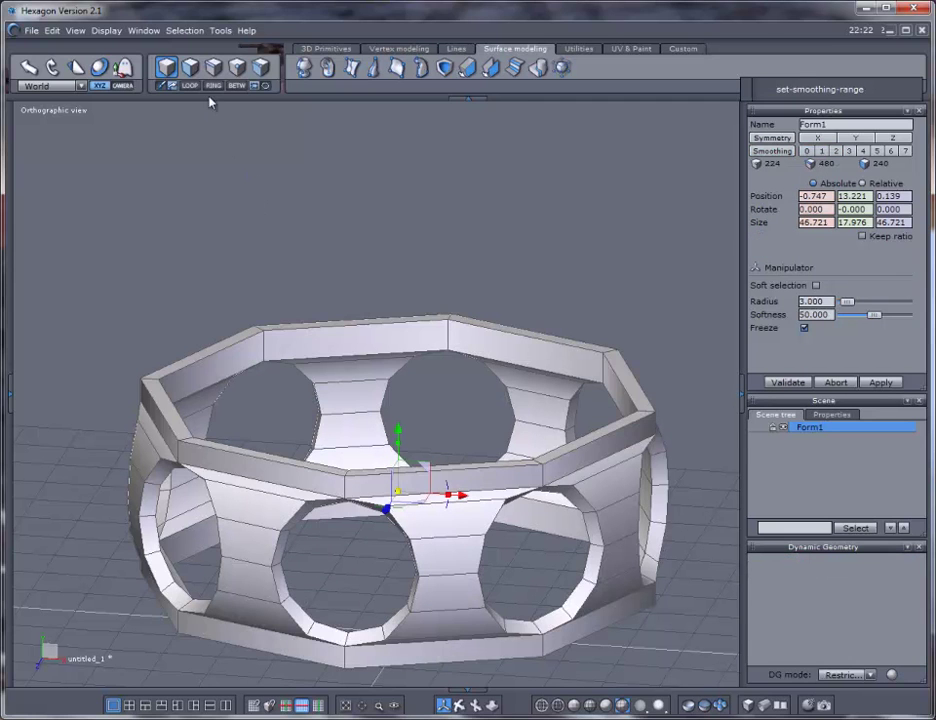
Step: Select one rim face inside each of the ring's eight round holes, deselecting any wrongly picked face
{"action": "left_click", "coordinate": [191, 73]}
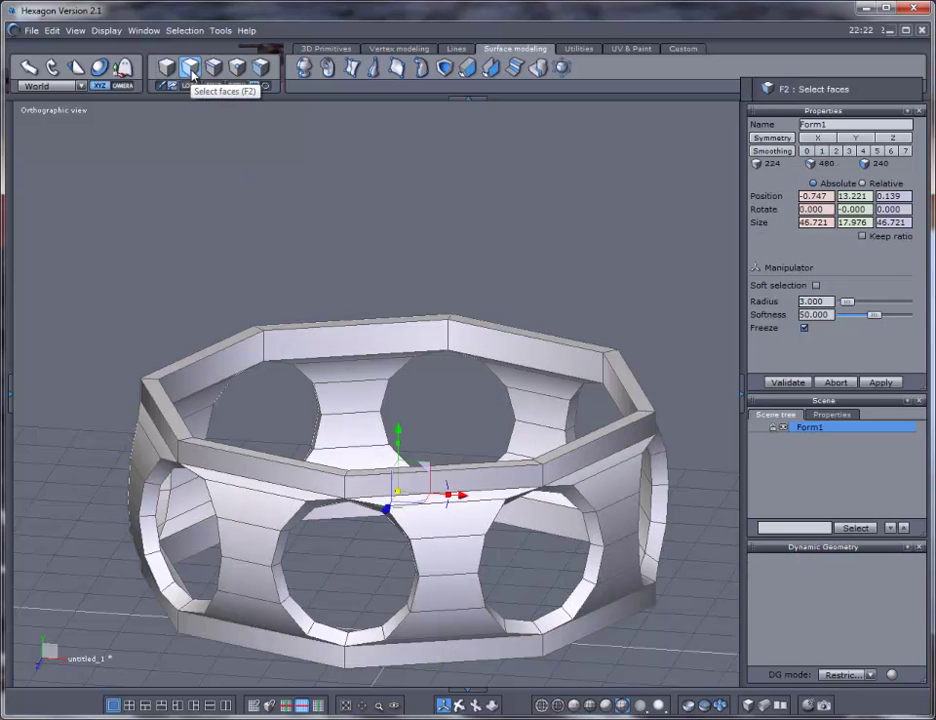
{"action": "left_click", "coordinate": [149, 538]}
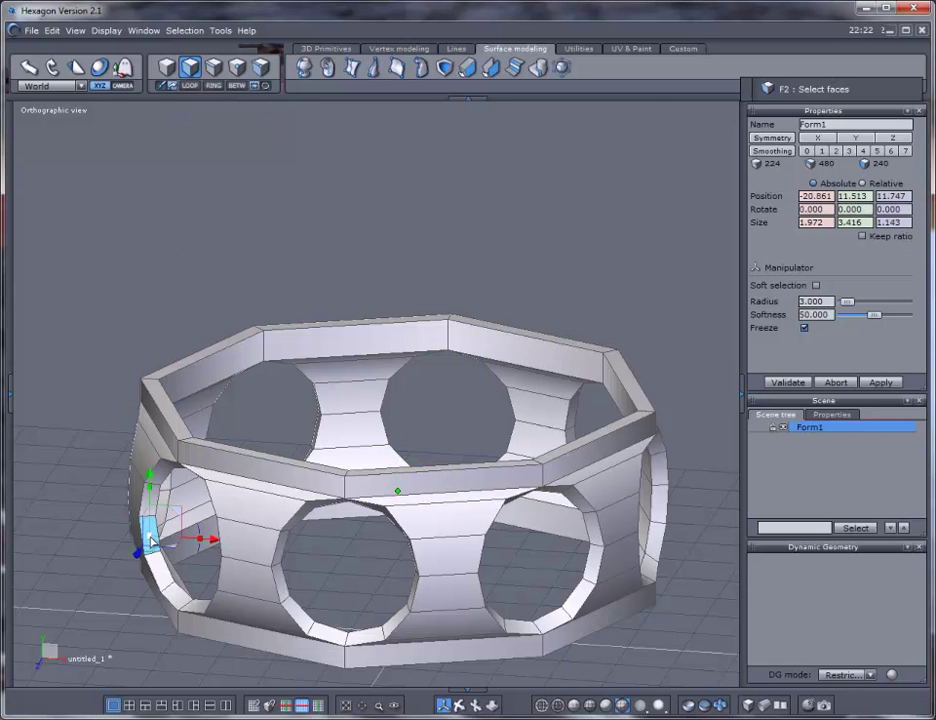
{"action": "left_click", "coordinate": [300, 612]}
{"action": "left_click", "coordinate": [580, 593]}
{"action": "left_click", "coordinate": [648, 540]}
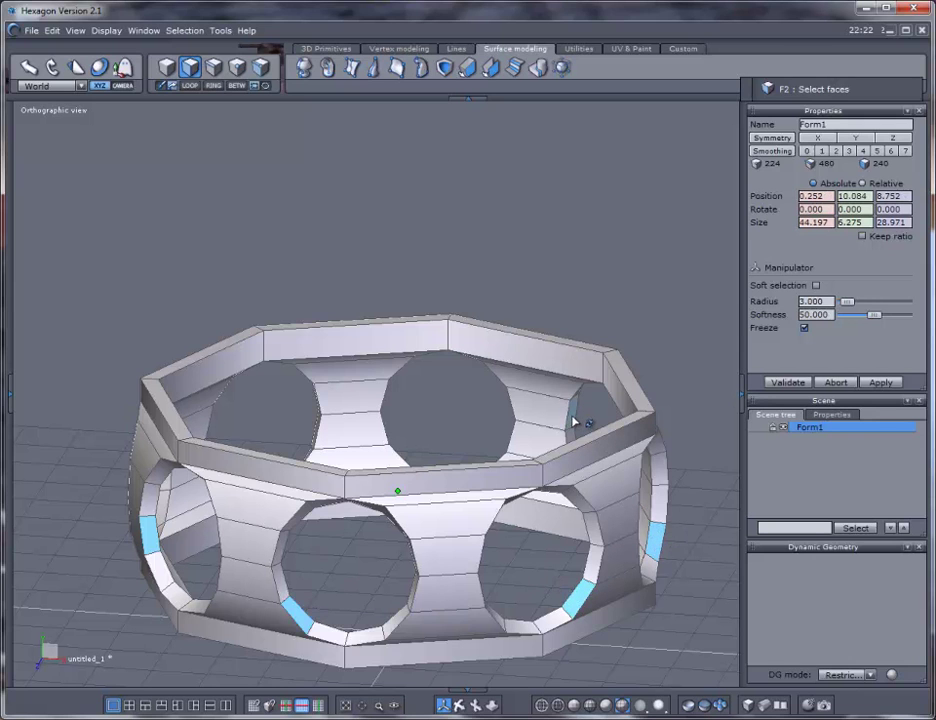
{"action": "left_click", "coordinate": [168, 530]}
{"action": "left_click", "coordinate": [168, 512], "text": "shift"}
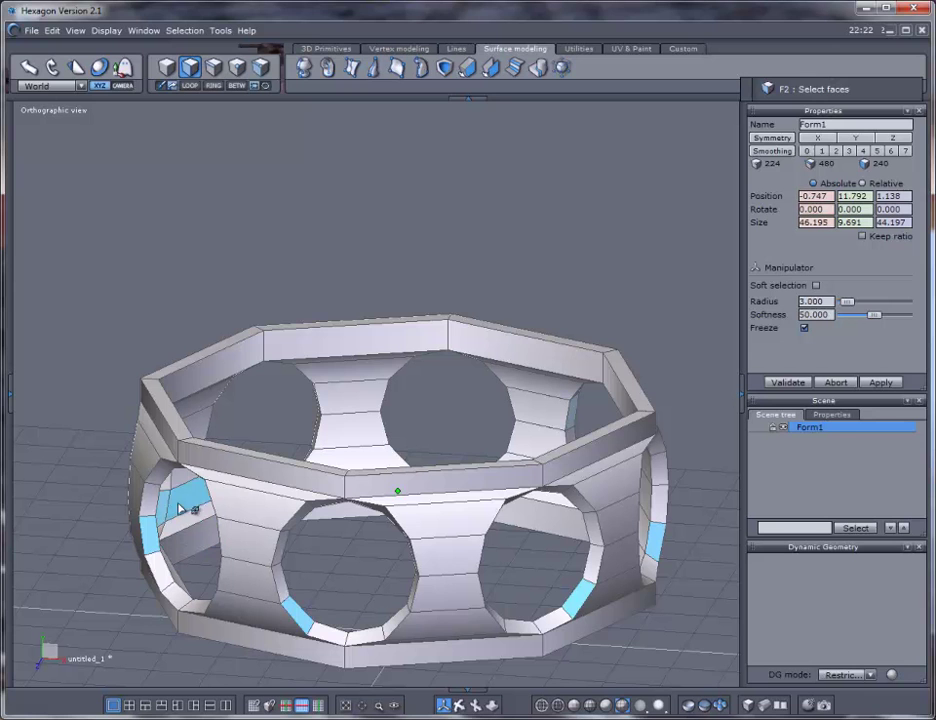
{"action": "left_click", "coordinate": [324, 432], "text": "shift"}
{"action": "middle_click_drag", "start_coordinate": [147, 604], "coordinate": [309, 612]}
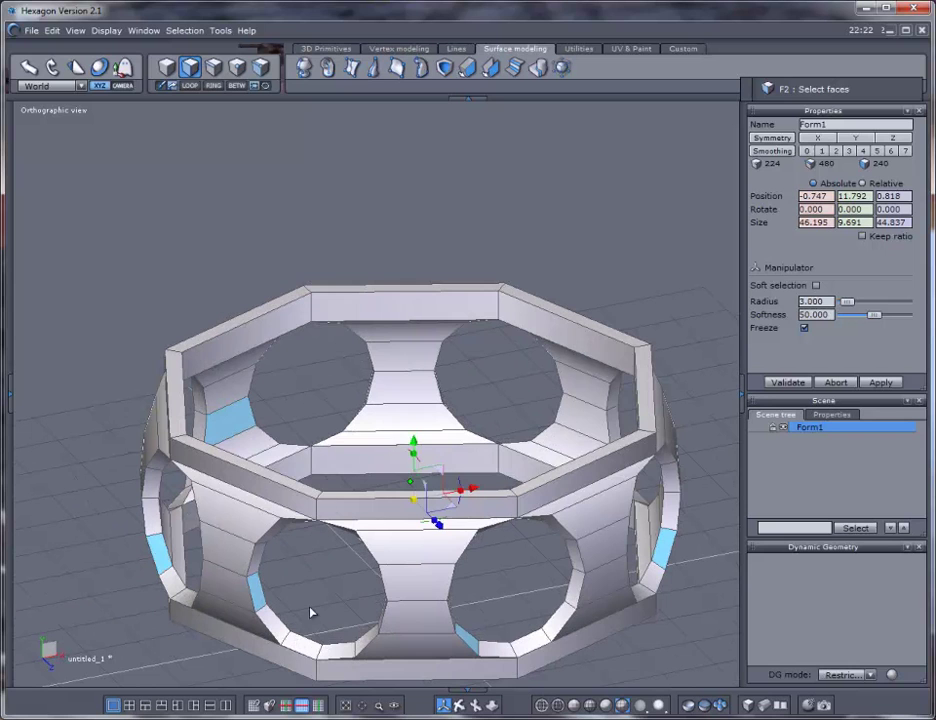
{"action": "left_click", "coordinate": [232, 436], "text": "shift"}
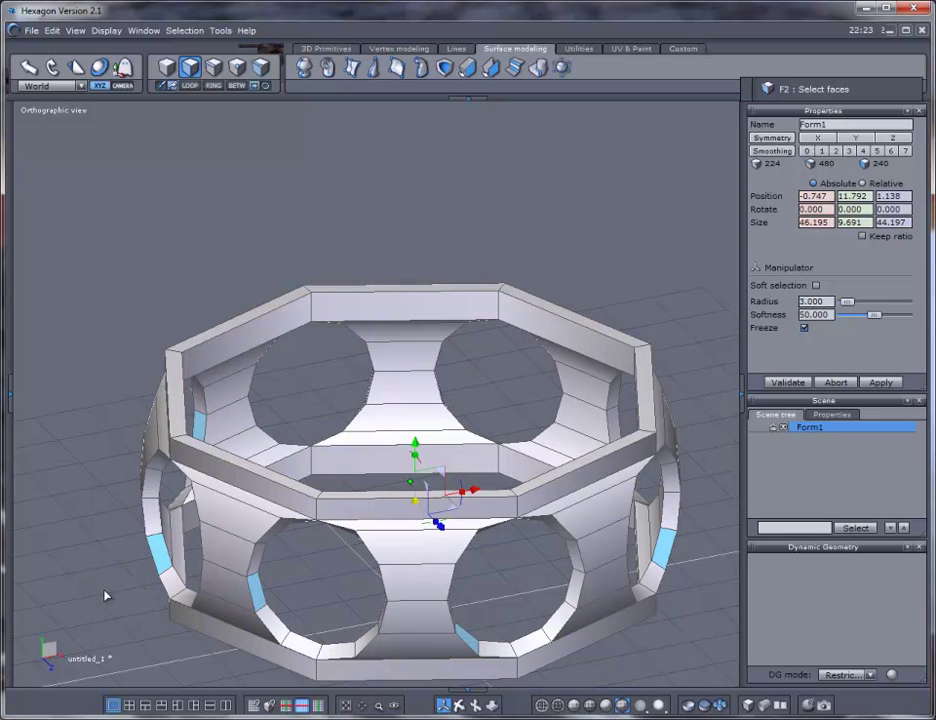
{"action": "middle_click_drag", "start_coordinate": [104, 598], "coordinate": [910, 543]}
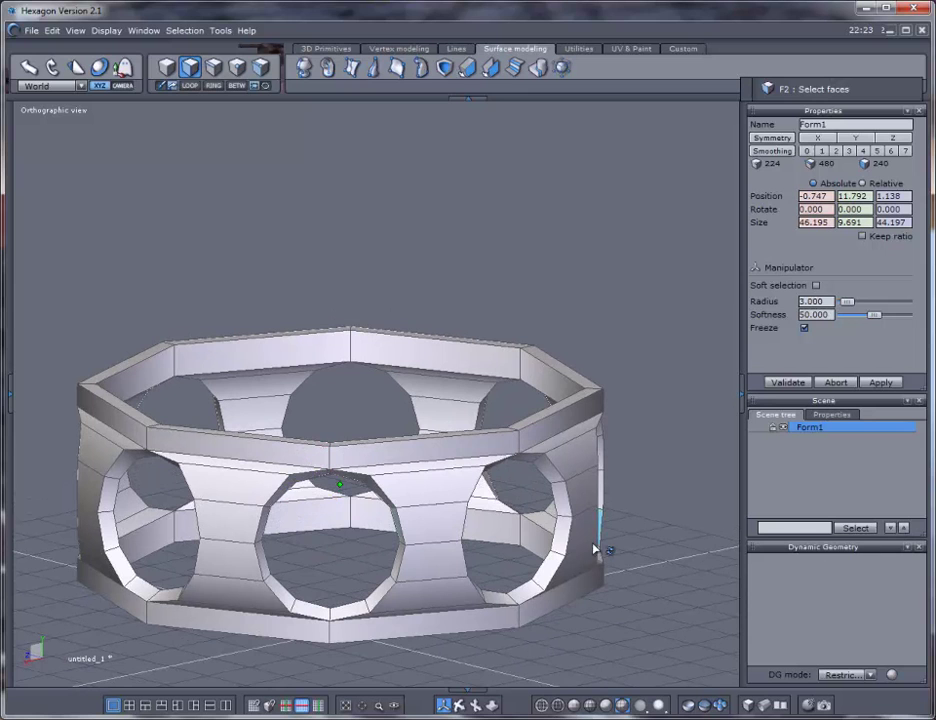
{"action": "left_click", "coordinate": [557, 535]}
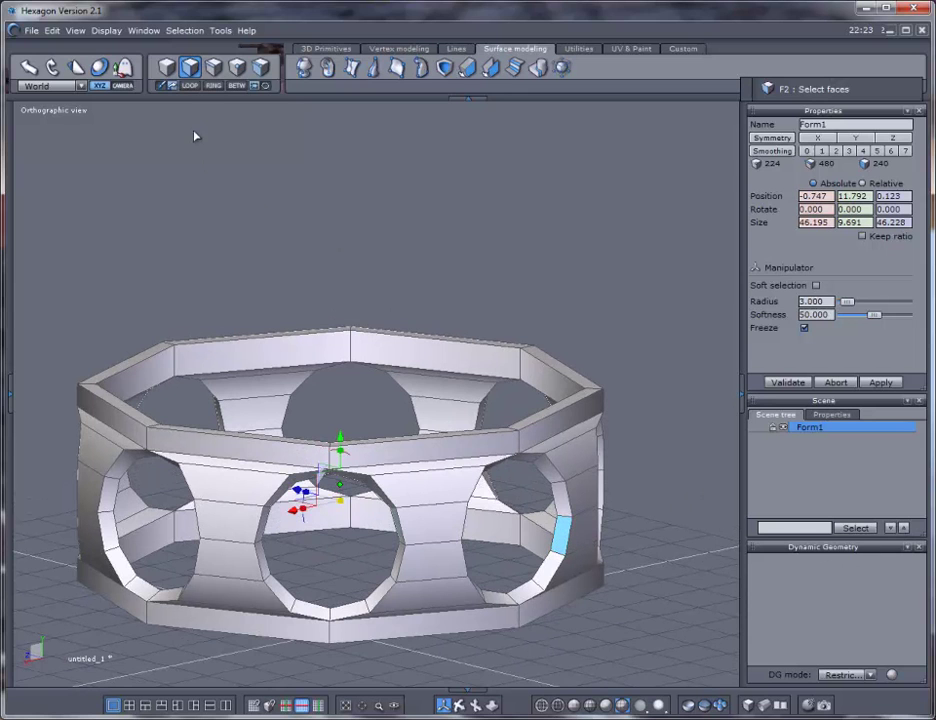
Step: Extend the face selection to the complete loops lining all the round holes
{"action": "left_click", "coordinate": [190, 88]}
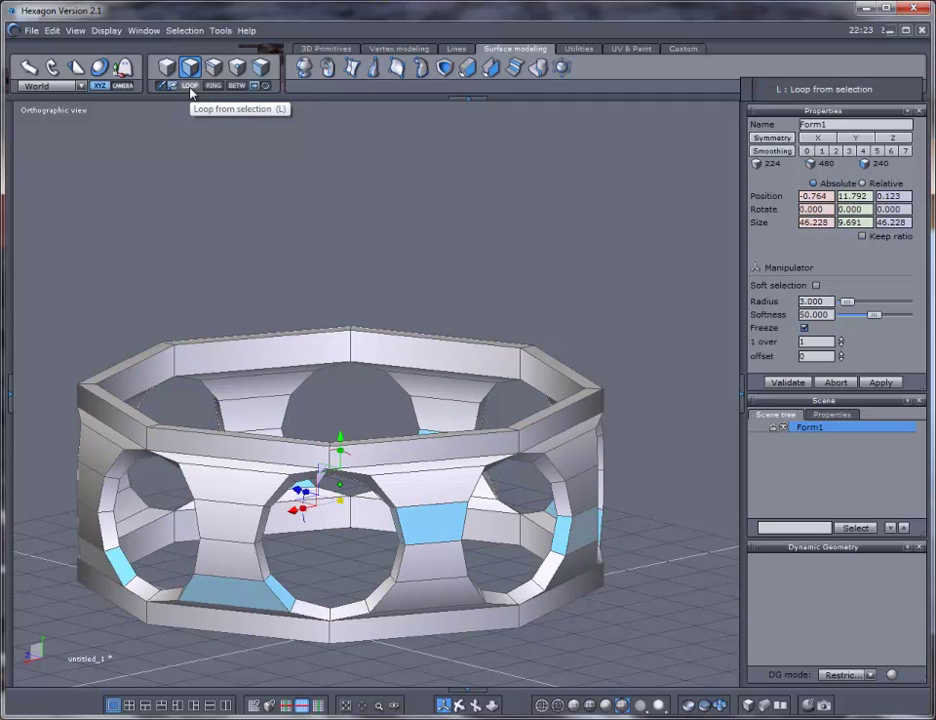
{"action": "left_click", "coordinate": [190, 89]}
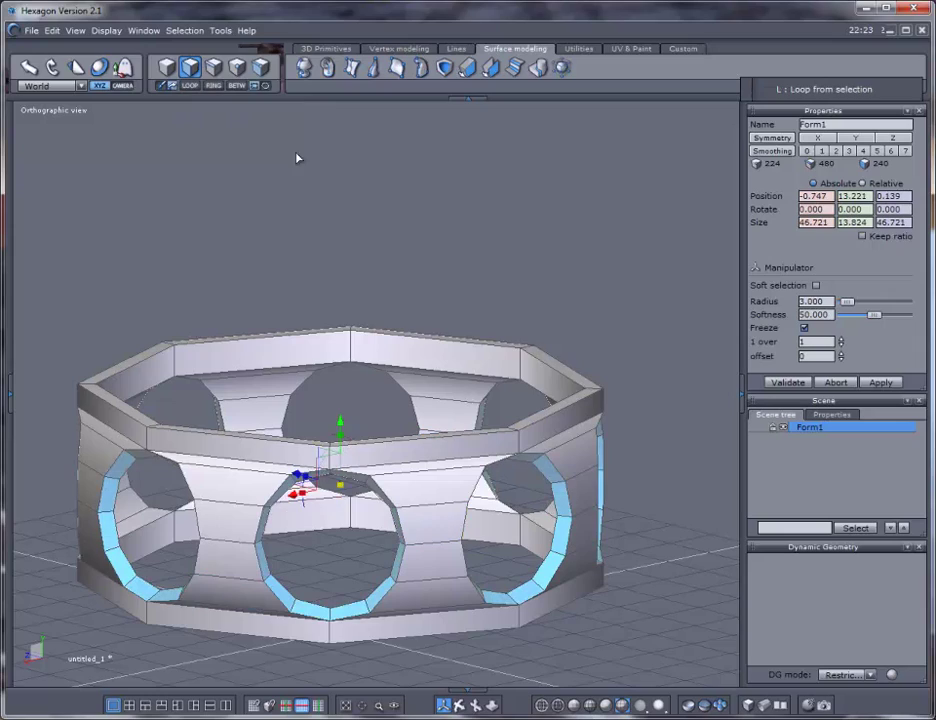
{"action": "middle_click_drag", "start_coordinate": [704, 523], "coordinate": [539, 514]}
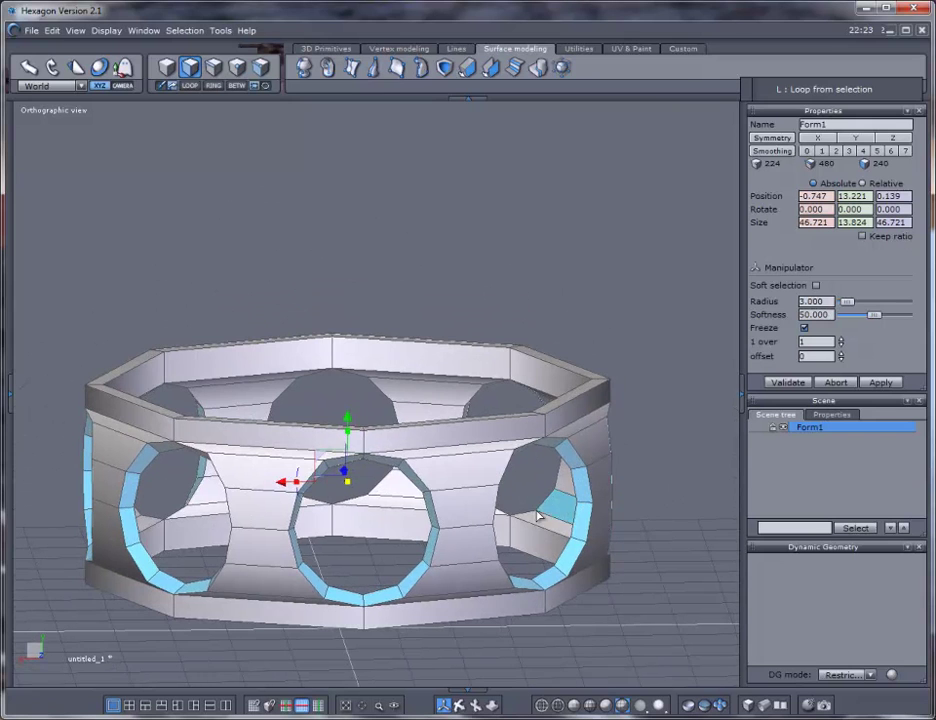
Step: Extract edges along the selected hole linings, placing the new edges very close to both rims of every hole
{"action": "left_click", "coordinate": [400, 50]}
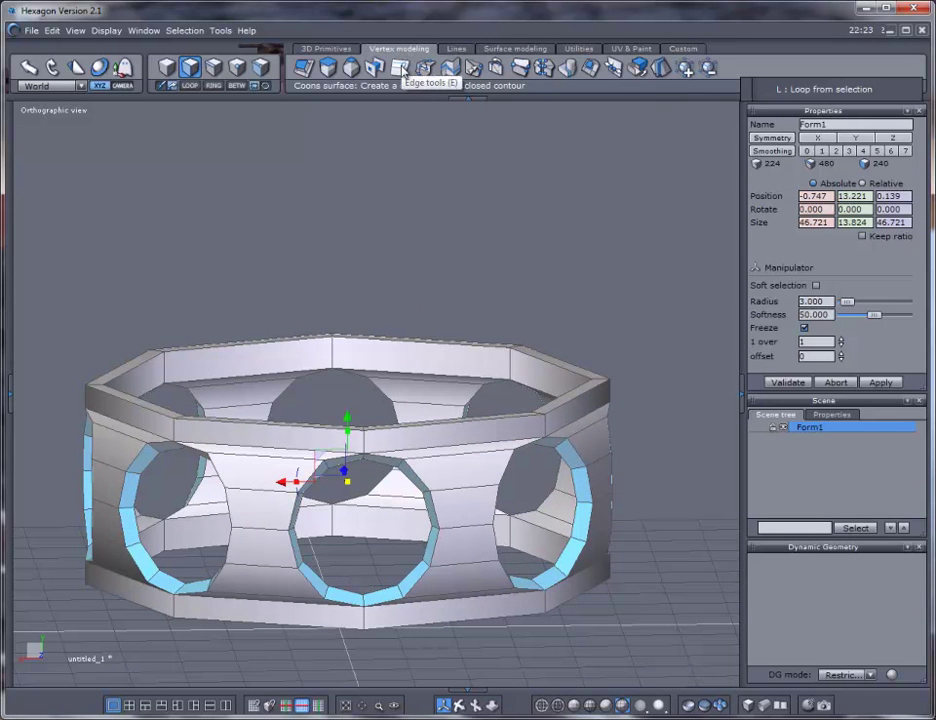
{"action": "left_click", "coordinate": [400, 68]}
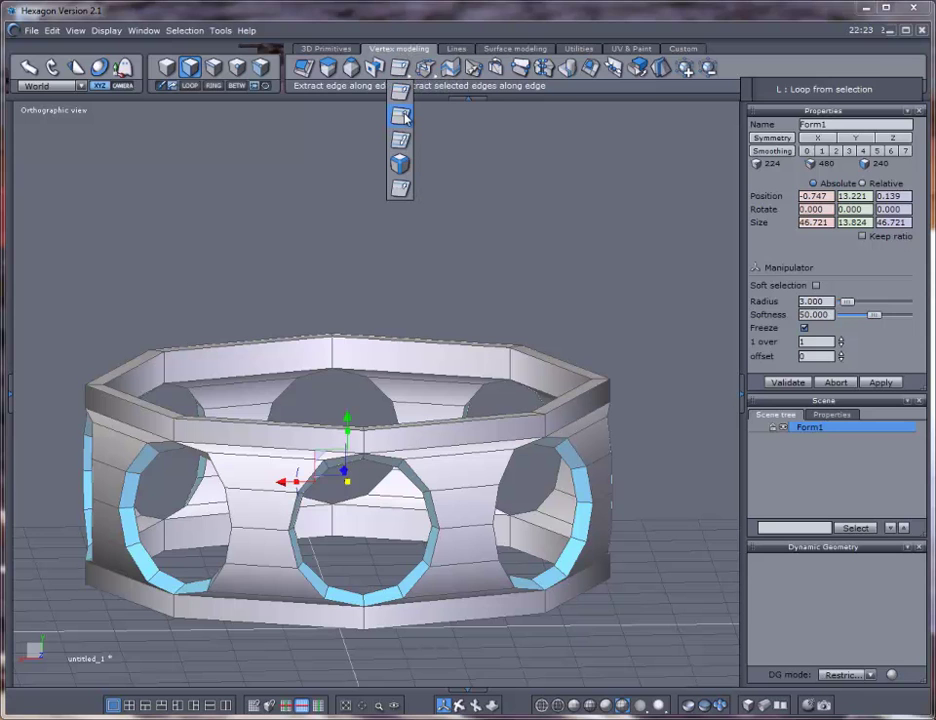
{"action": "left_click", "coordinate": [404, 117]}
{"action": "scroll", "coordinate": [438, 556], "scroll_direction": "up", "scroll_amount": 5}
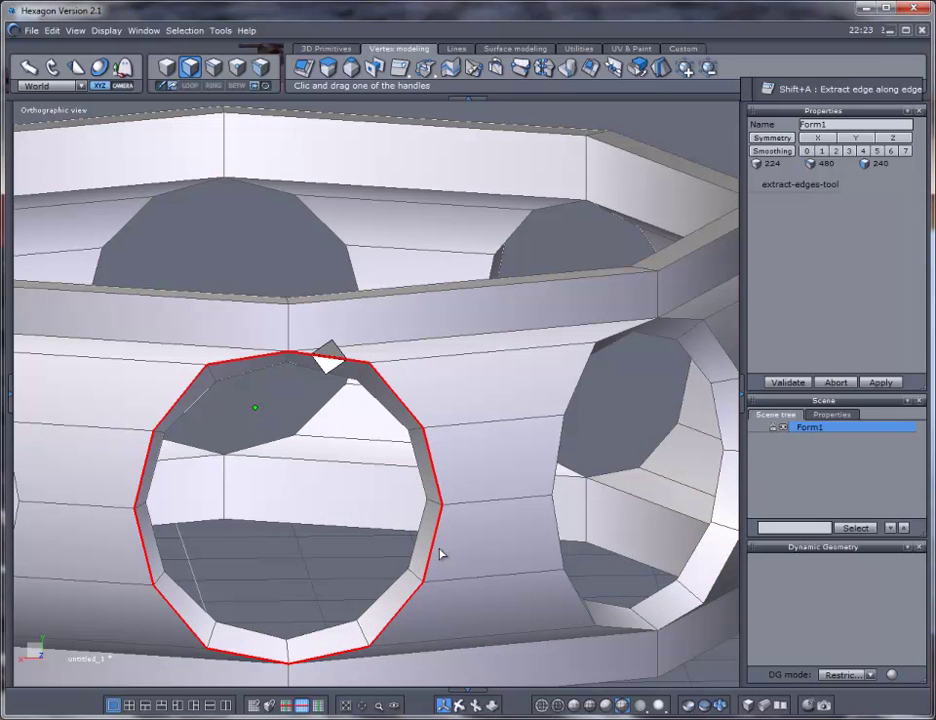
{"action": "scroll", "coordinate": [171, 610], "scroll_direction": "up", "scroll_amount": 3}
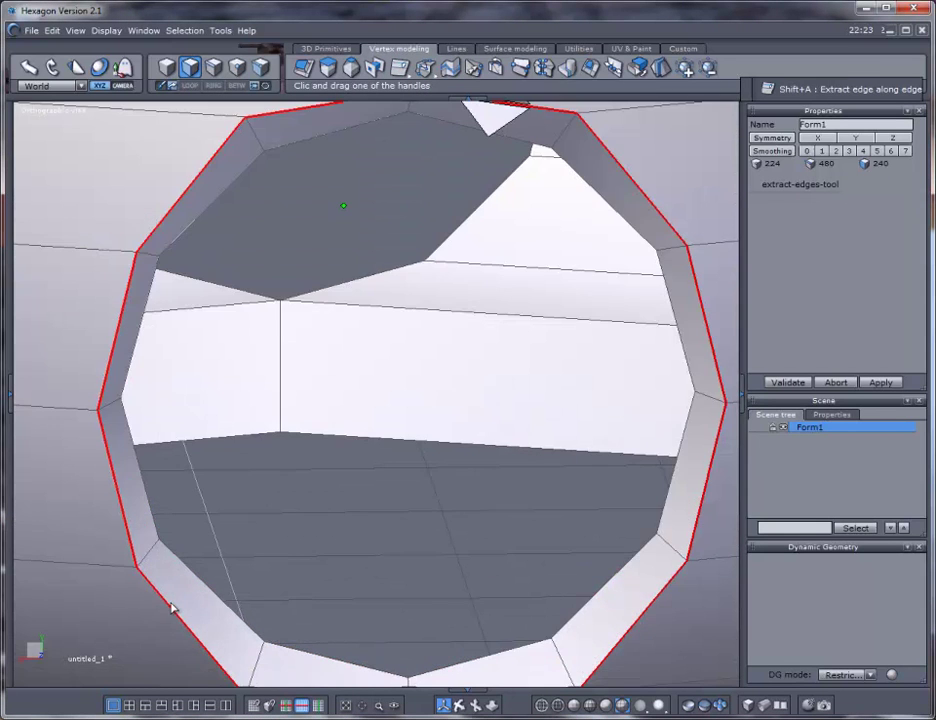
{"action": "left_click", "coordinate": [170, 608]}
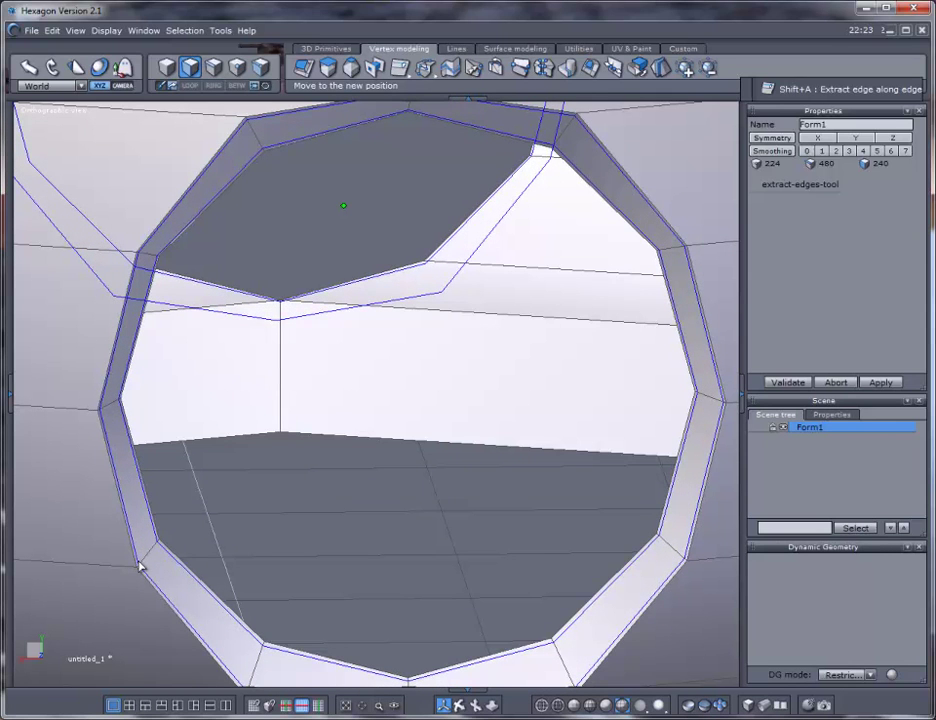
{"action": "left_click", "coordinate": [140, 567]}
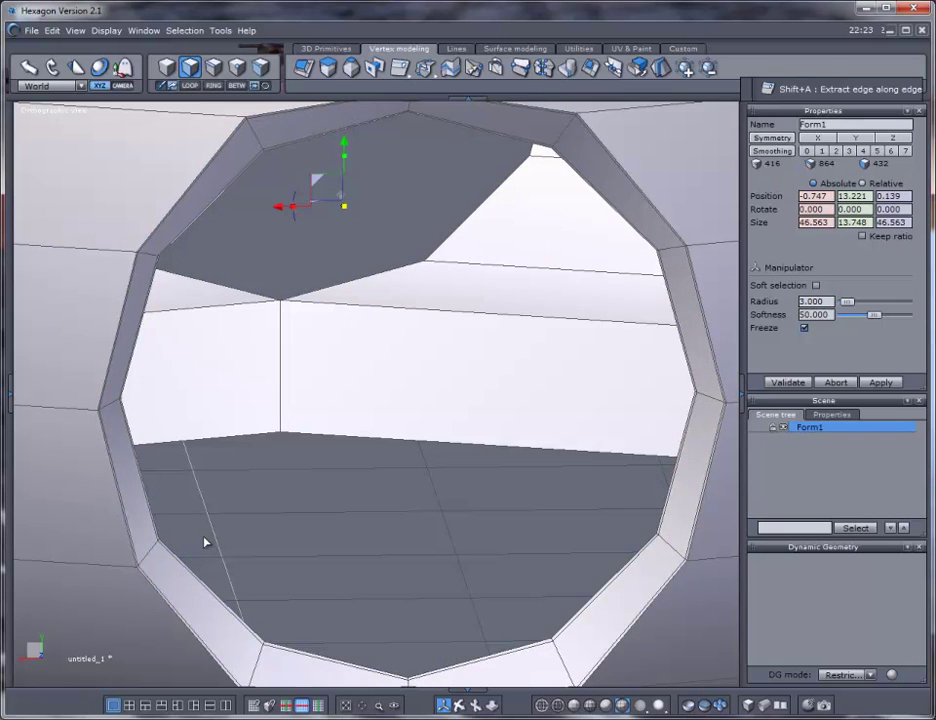
Step: Select one narrow face on the ring's upper rim and one on its lower rim, and extend both to full loops
{"action": "scroll", "coordinate": [211, 543], "scroll_direction": "down", "scroll_amount": 6}
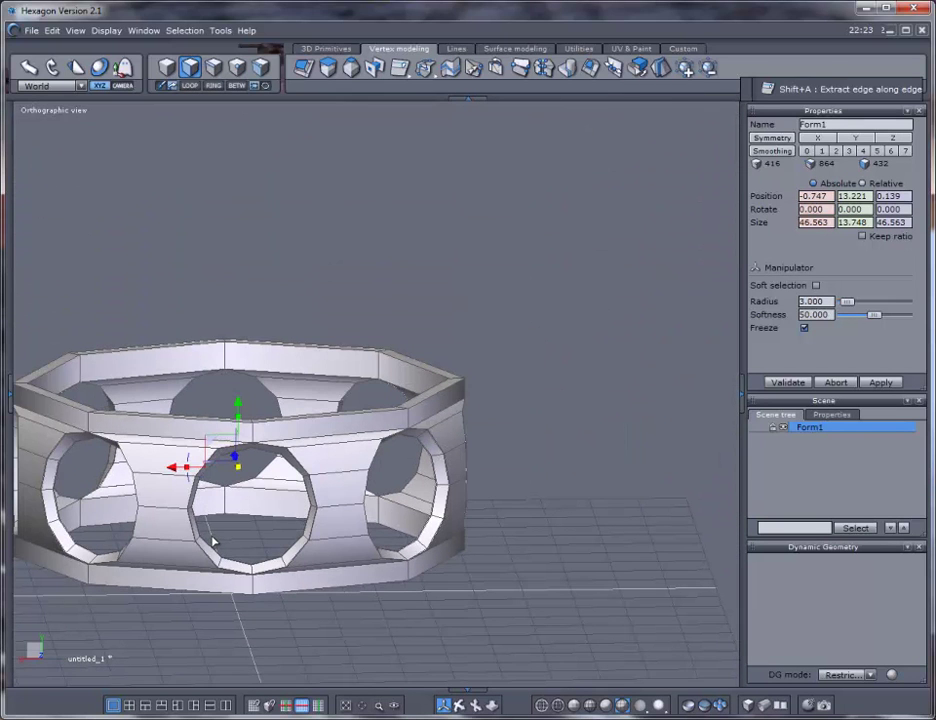
{"action": "left_click", "coordinate": [438, 374]}
{"action": "middle_click_drag", "start_coordinate": [588, 589], "coordinate": [539, 482]}
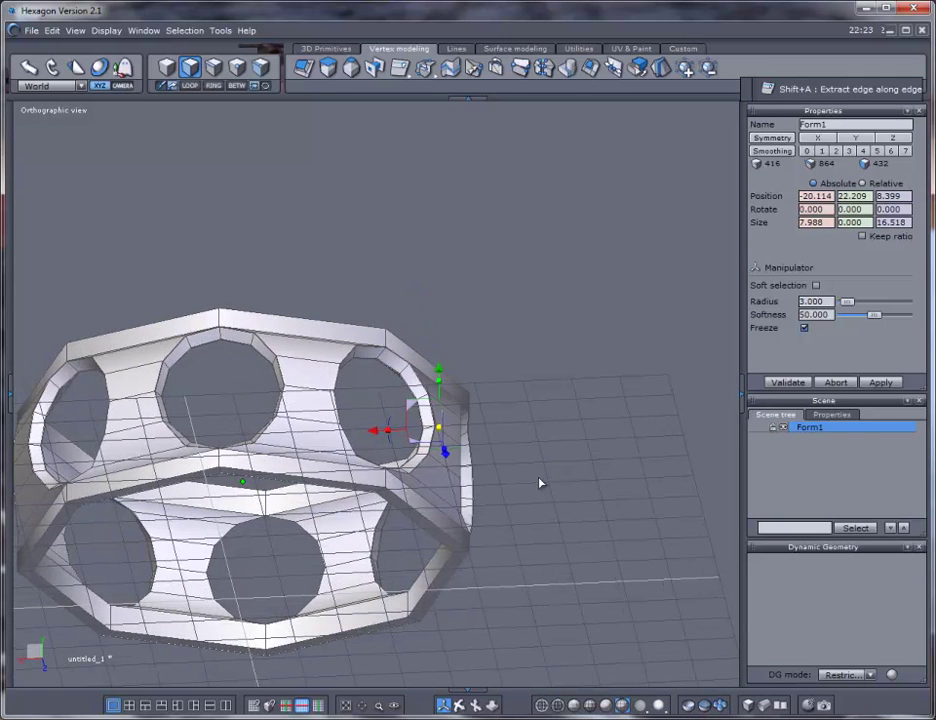
{"action": "left_click", "coordinate": [433, 534]}
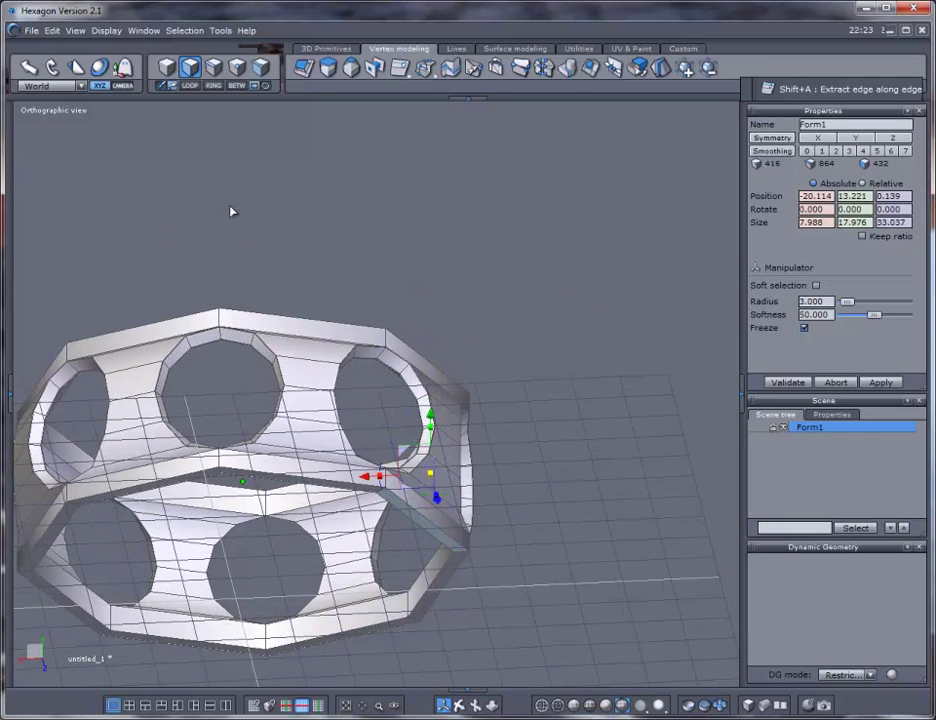
{"action": "left_click", "coordinate": [189, 87]}
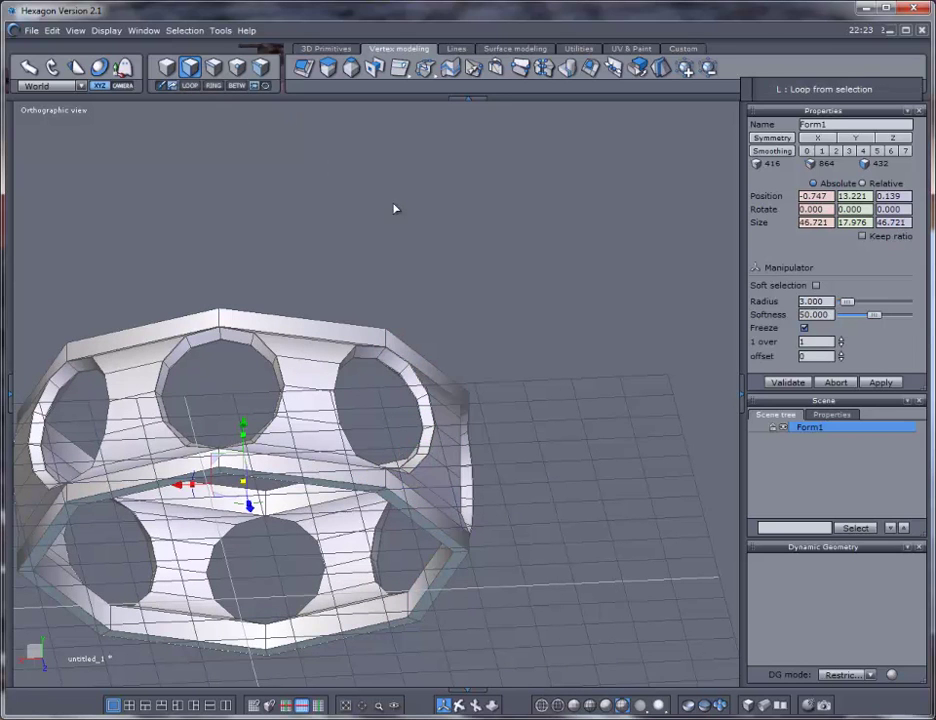
{"action": "middle_click_drag", "start_coordinate": [518, 276], "coordinate": [552, 488]}
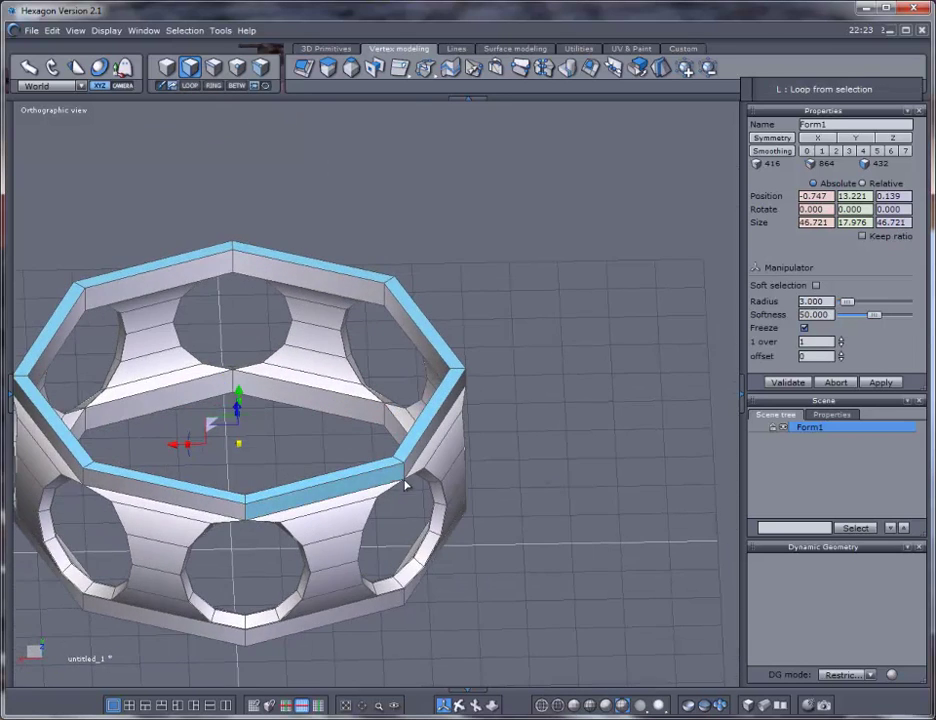
Step: Extract edges along the upper and lower rim face loops, keeping the new edges close to the border edges
{"action": "scroll", "coordinate": [428, 489], "scroll_direction": "up", "scroll_amount": 5}
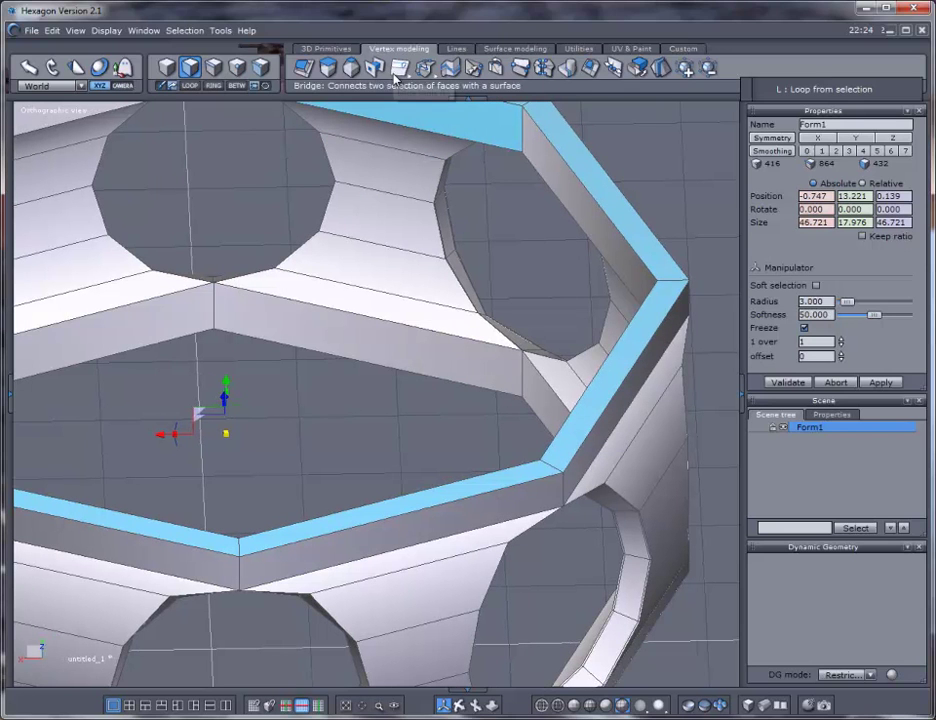
{"action": "mouse_move", "coordinate": [399, 68]}
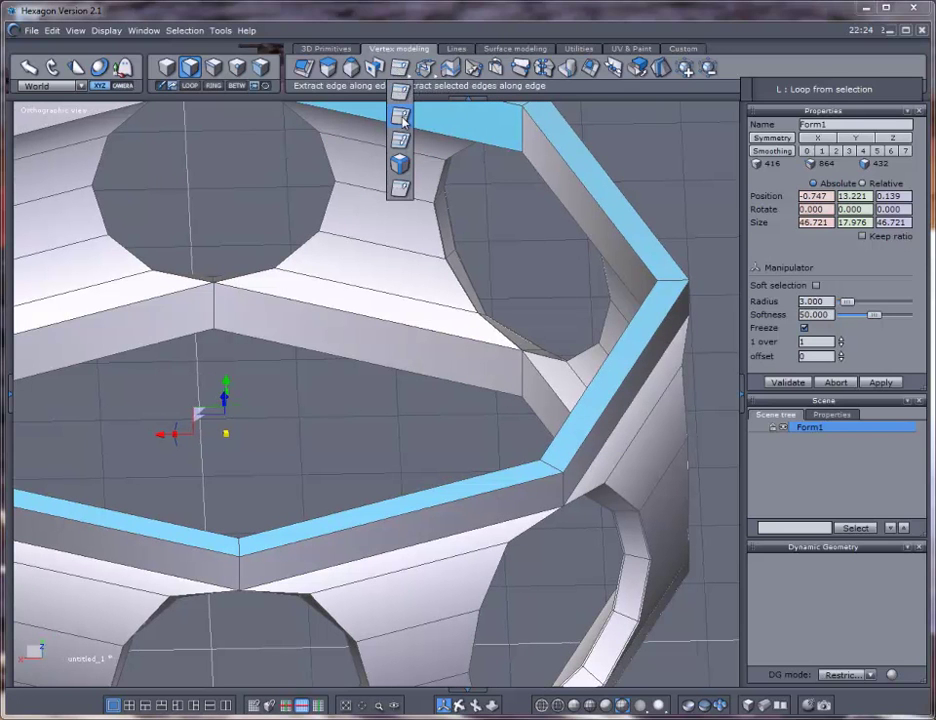
{"action": "left_click", "coordinate": [401, 117]}
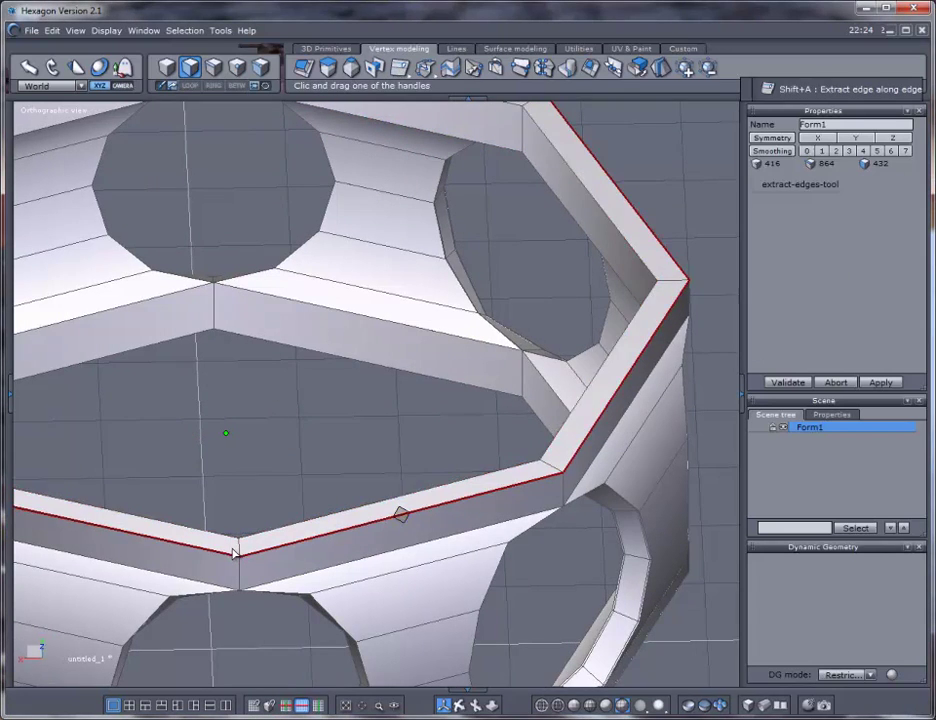
{"action": "left_click_drag", "start_coordinate": [233, 556], "coordinate": [233, 557]}
{"action": "right_click", "coordinate": [263, 495]}
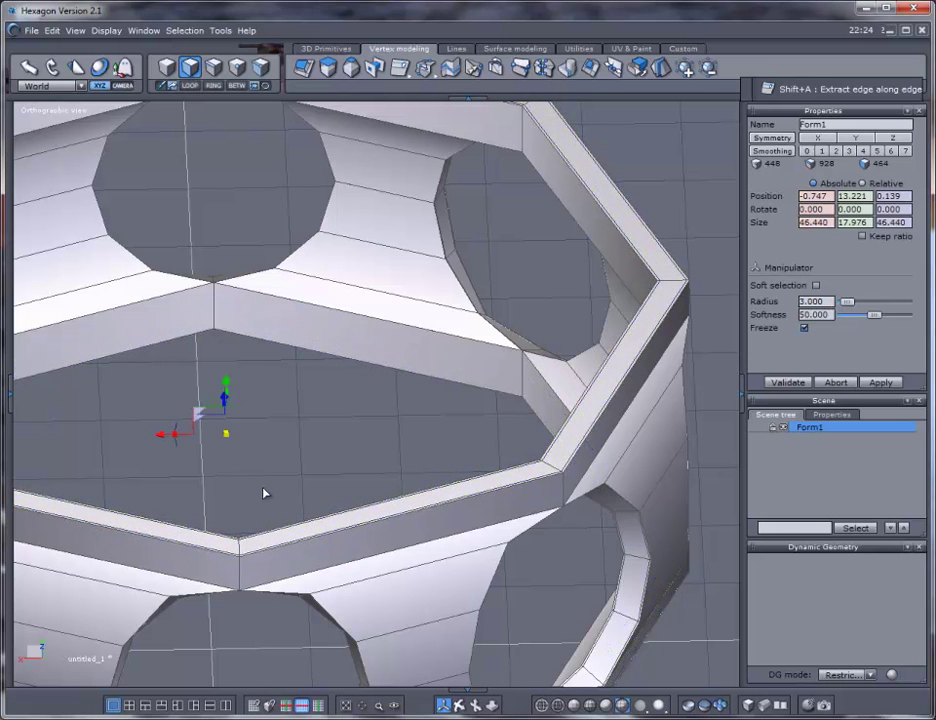
Step: Apply smoothing level 2 to the whole ring, deselect it, and display it shaded without wireframe lines
{"action": "scroll", "coordinate": [263, 495], "scroll_direction": "down", "scroll_amount": 5}
{"action": "middle_click_drag", "start_coordinate": [256, 487], "coordinate": [319, 487]}
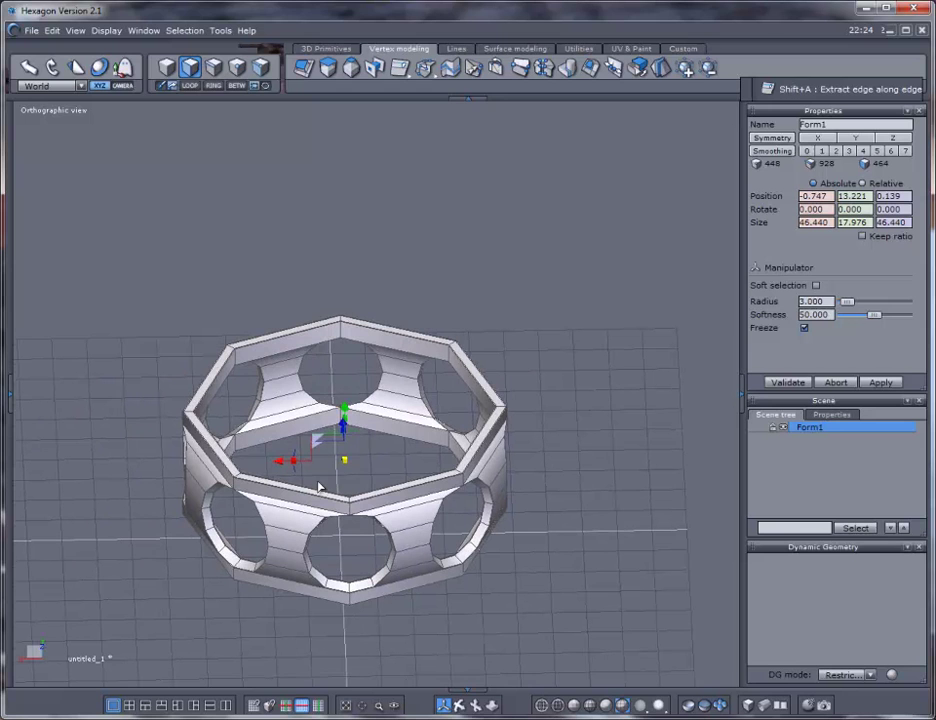
{"action": "left_click", "coordinate": [166, 67]}
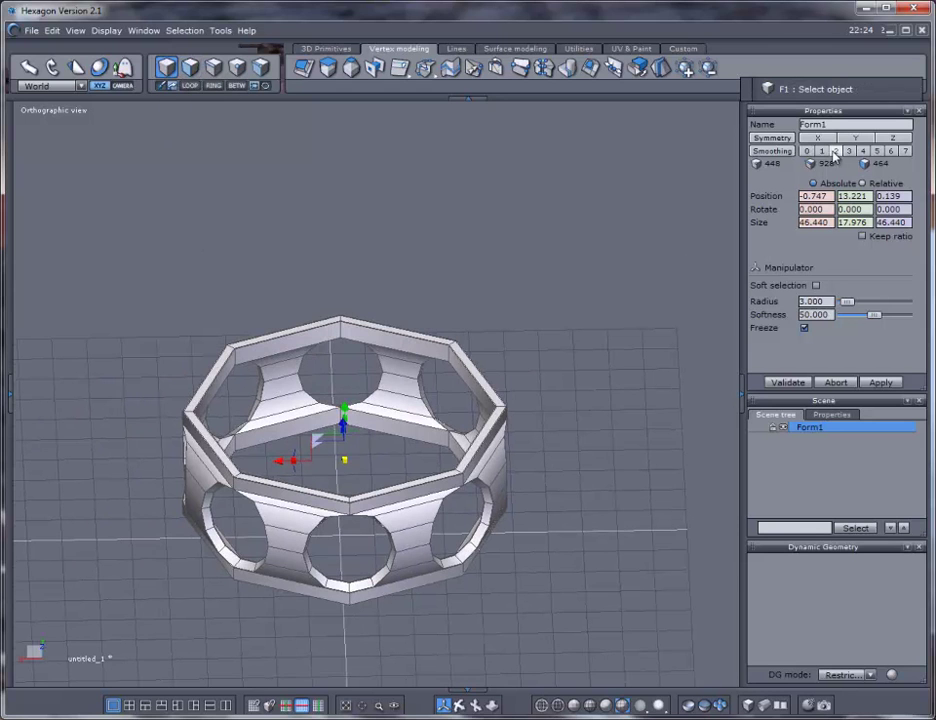
{"action": "left_click", "coordinate": [835, 150]}
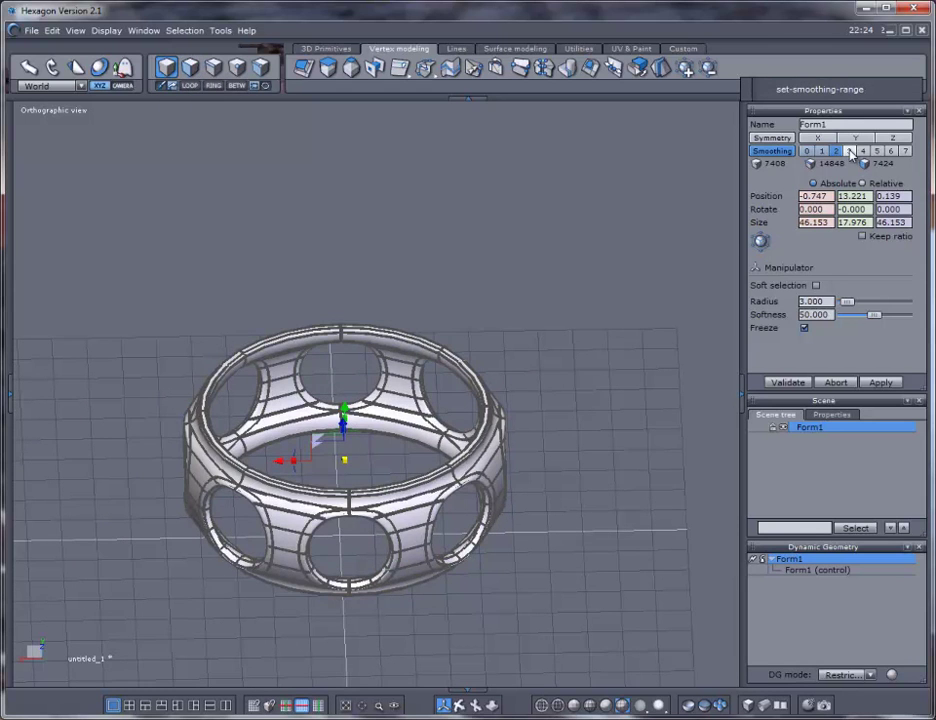
{"action": "left_click", "coordinate": [650, 382]}
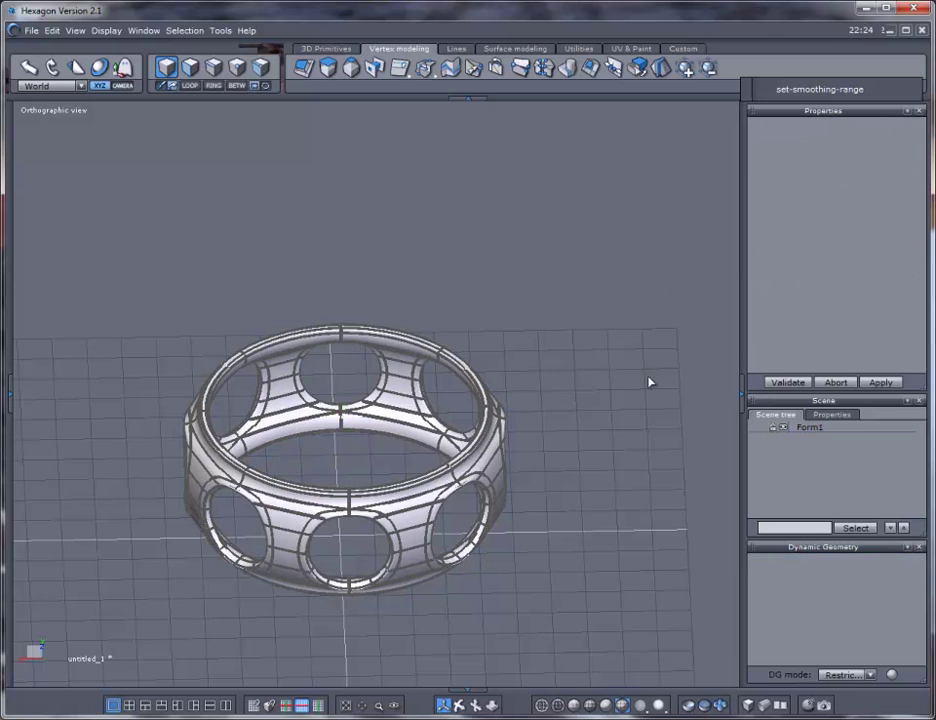
{"action": "left_click", "coordinate": [605, 704]}
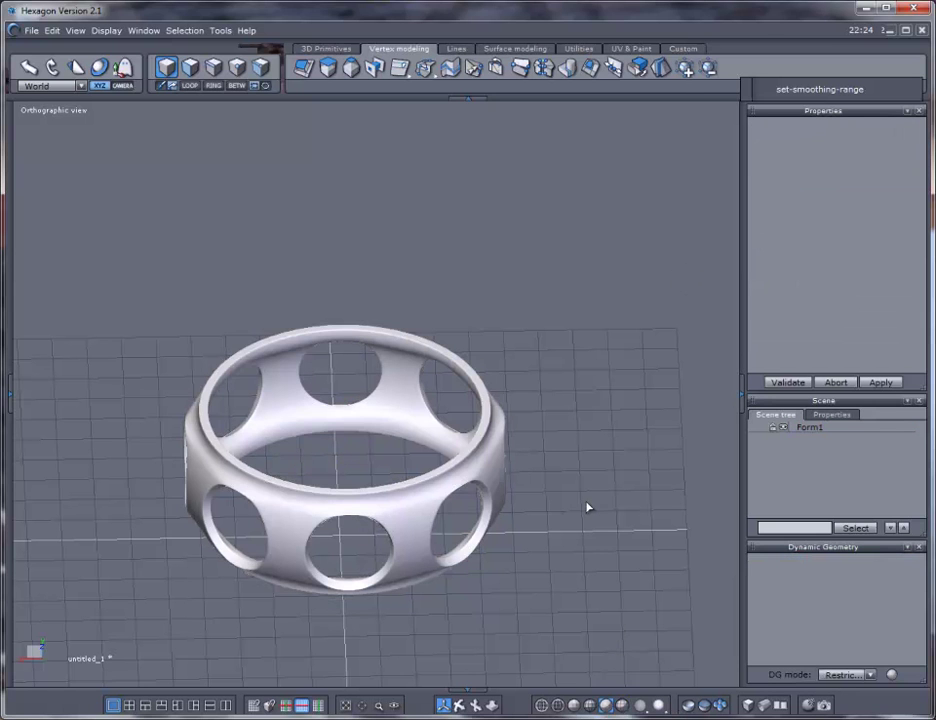
Step: Apply smoothing level 1 to the unsmoothed ring and validate it into real geometry
{"action": "middle_click_drag", "start_coordinate": [590, 509], "coordinate": [585, 464]}
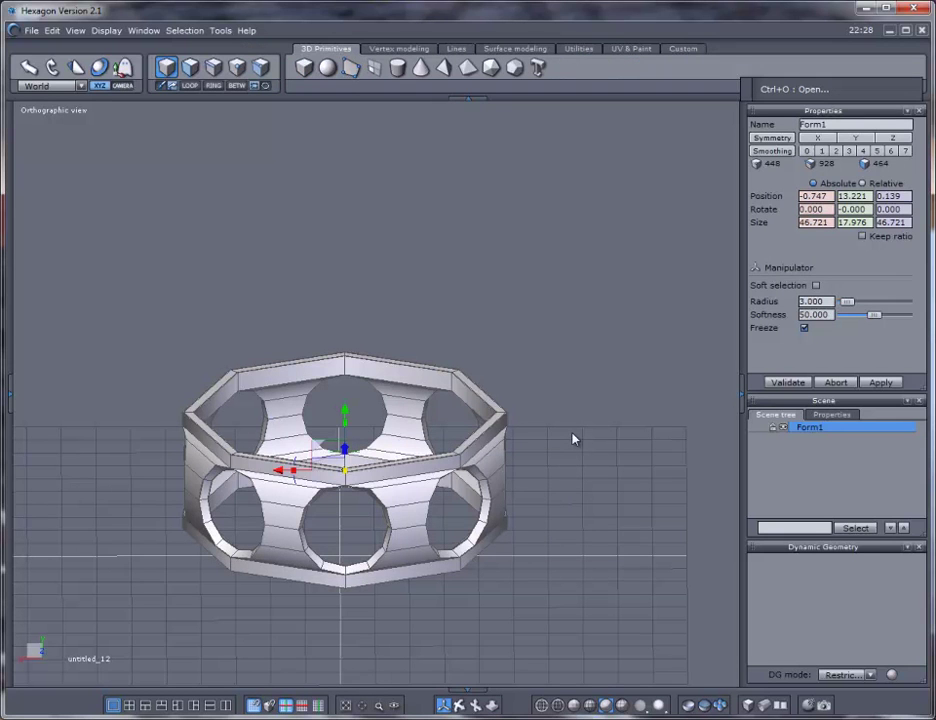
{"action": "left_click", "coordinate": [821, 150]}
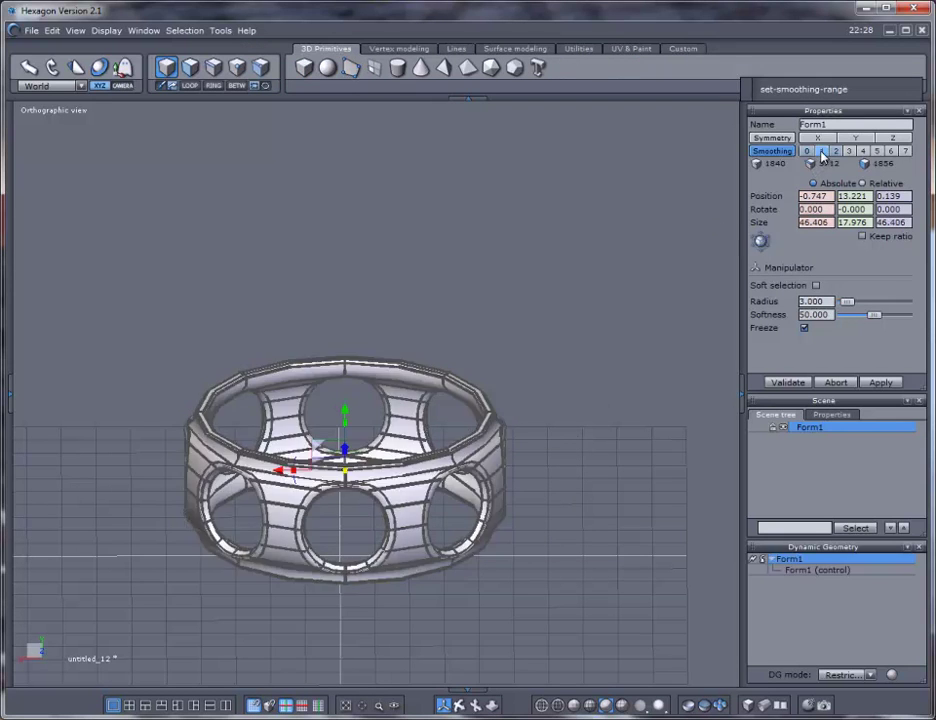
{"action": "left_click", "coordinate": [787, 382]}
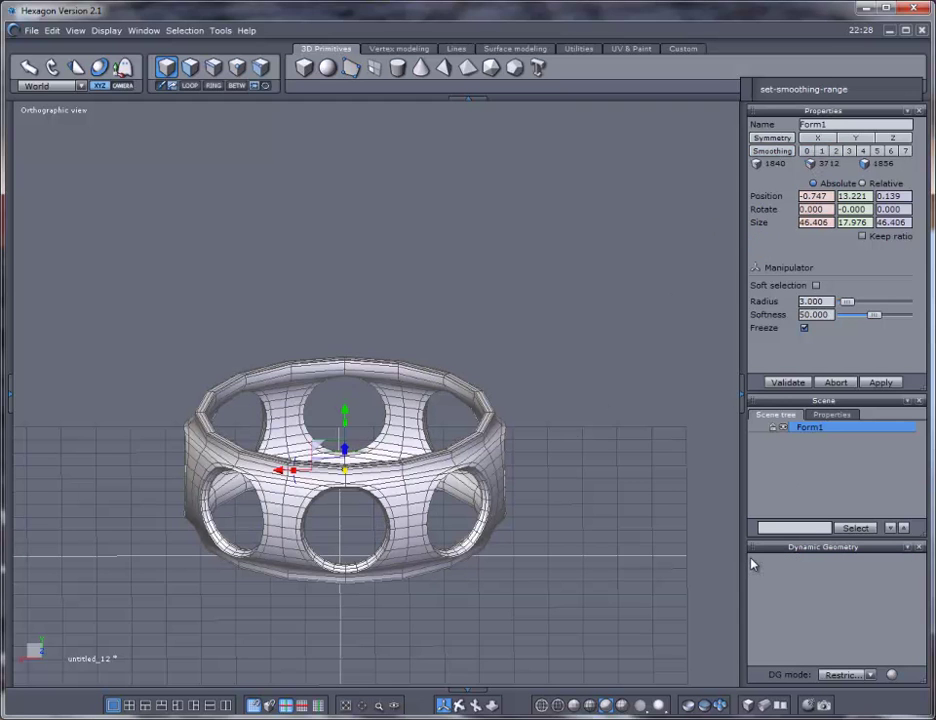
Step: Select the complete edge loop running around the ring's outer face just below its upper rim
{"action": "scroll", "coordinate": [244, 512], "scroll_direction": "up", "scroll_amount": 5}
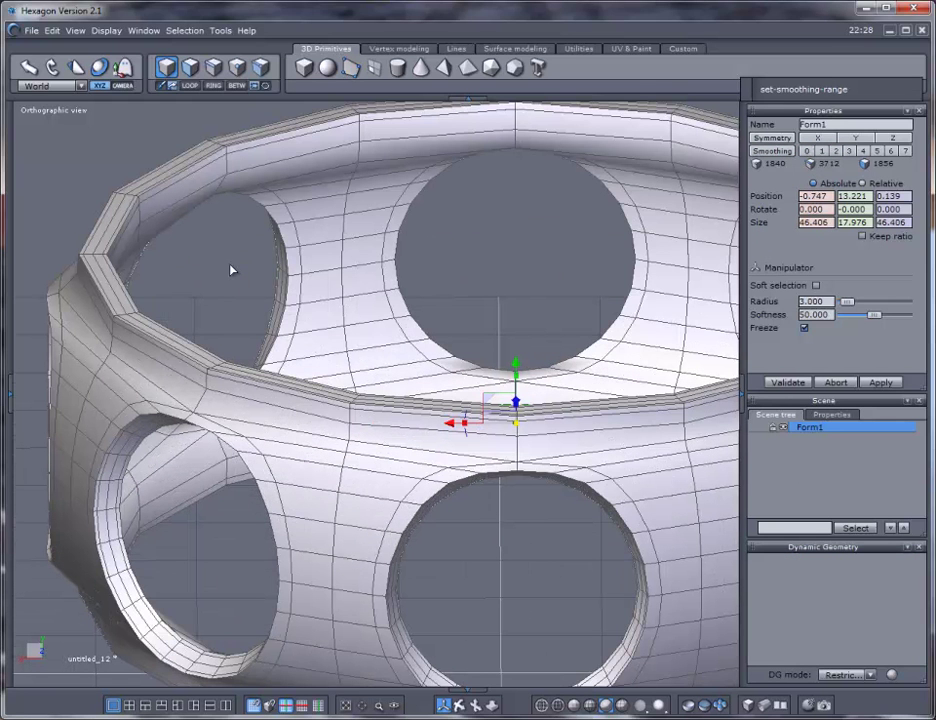
{"action": "left_click", "coordinate": [213, 67]}
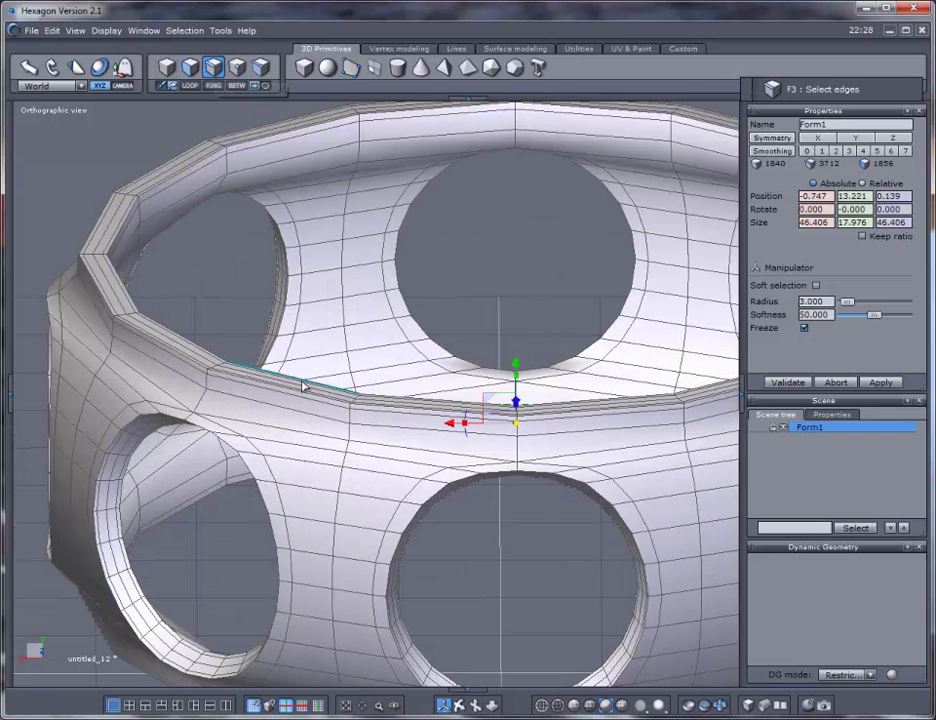
{"action": "left_click", "coordinate": [310, 418]}
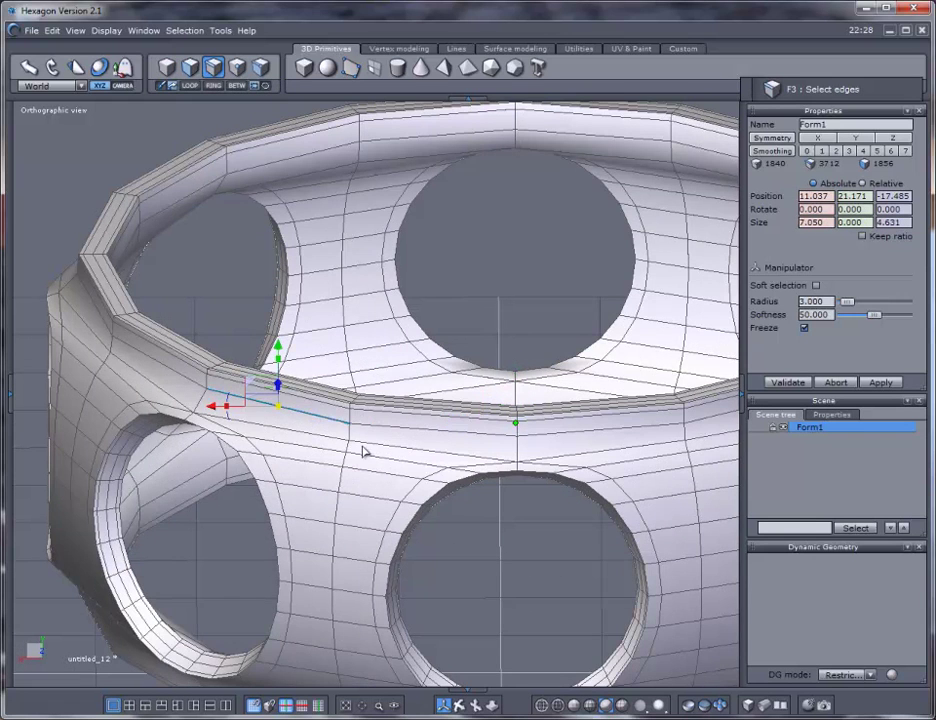
{"action": "scroll", "coordinate": [399, 455], "scroll_direction": "down", "scroll_amount": 5}
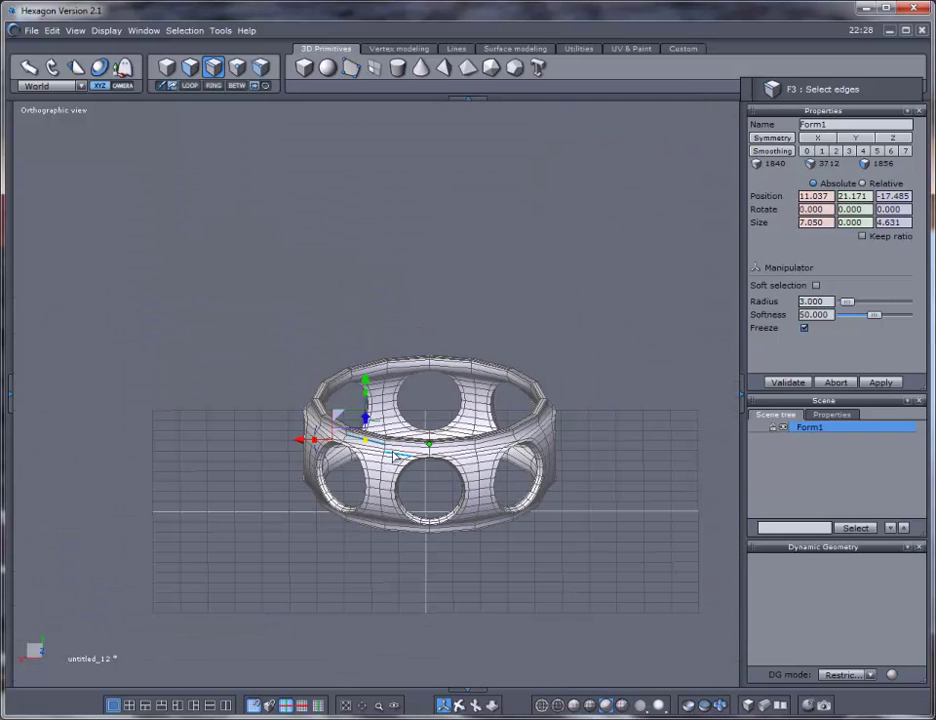
{"action": "left_click", "coordinate": [189, 85]}
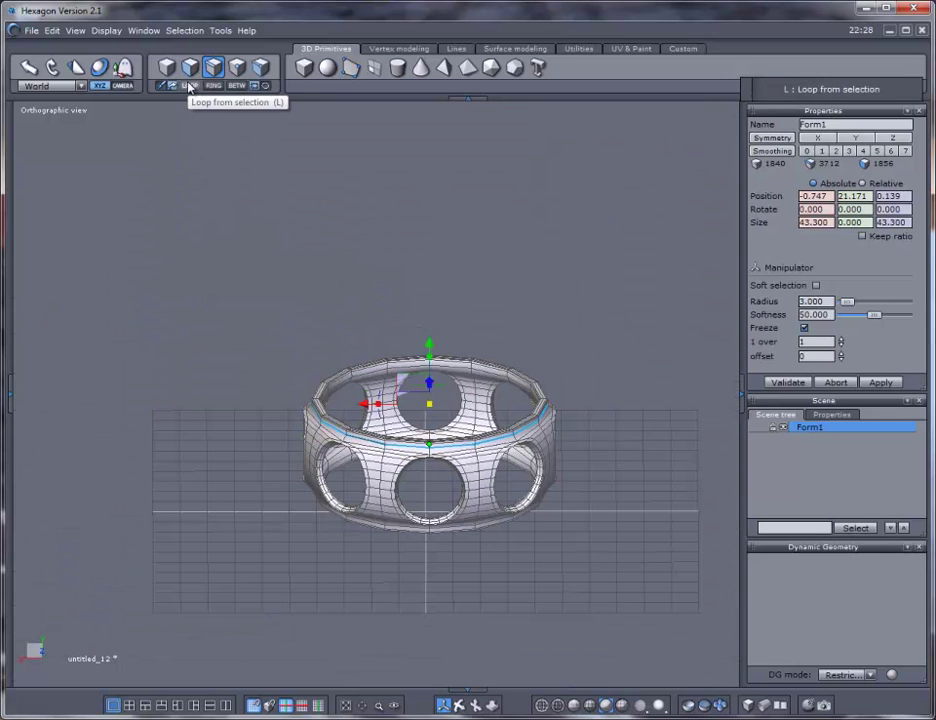
Step: Copy the selected edge loop, paste it as a separate curve, and hide the ring
{"action": "key", "text": "ctrl+c"}
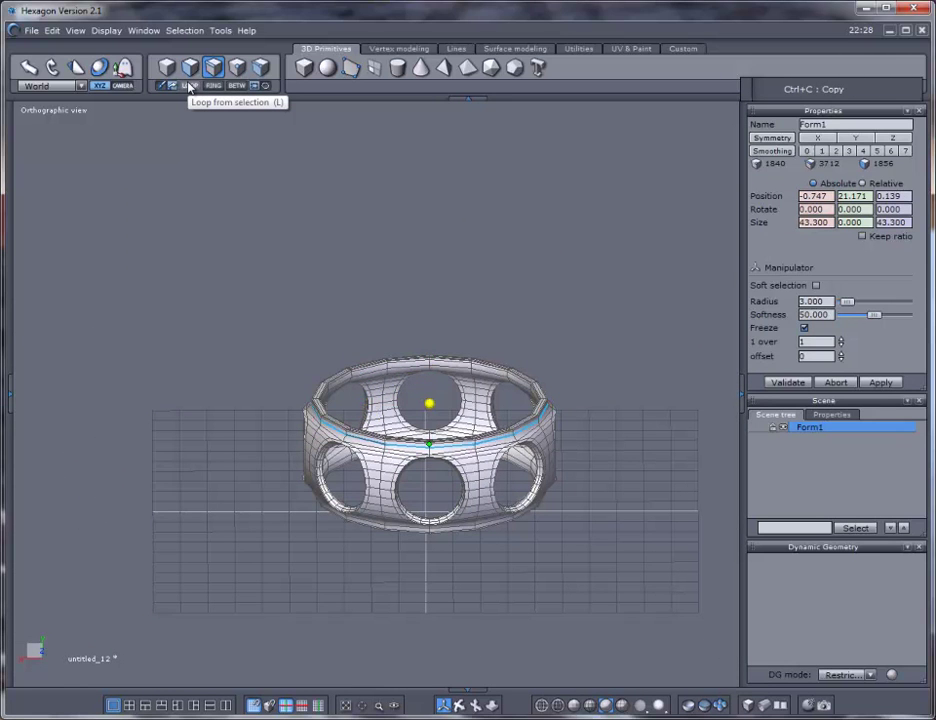
{"action": "key", "text": "ctrl+v"}
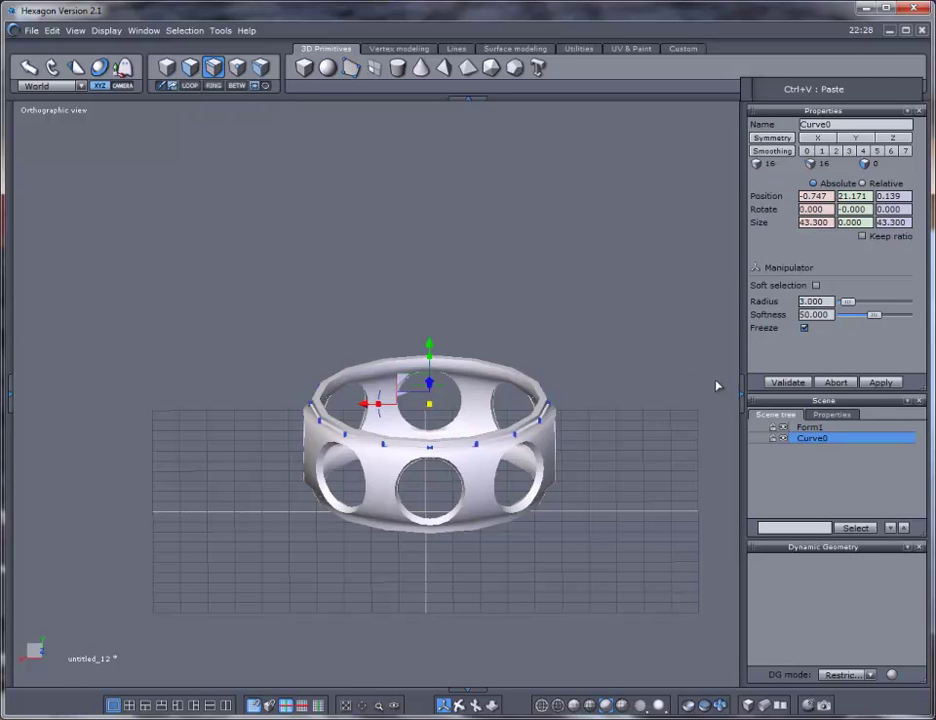
{"action": "left_click", "coordinate": [783, 428]}
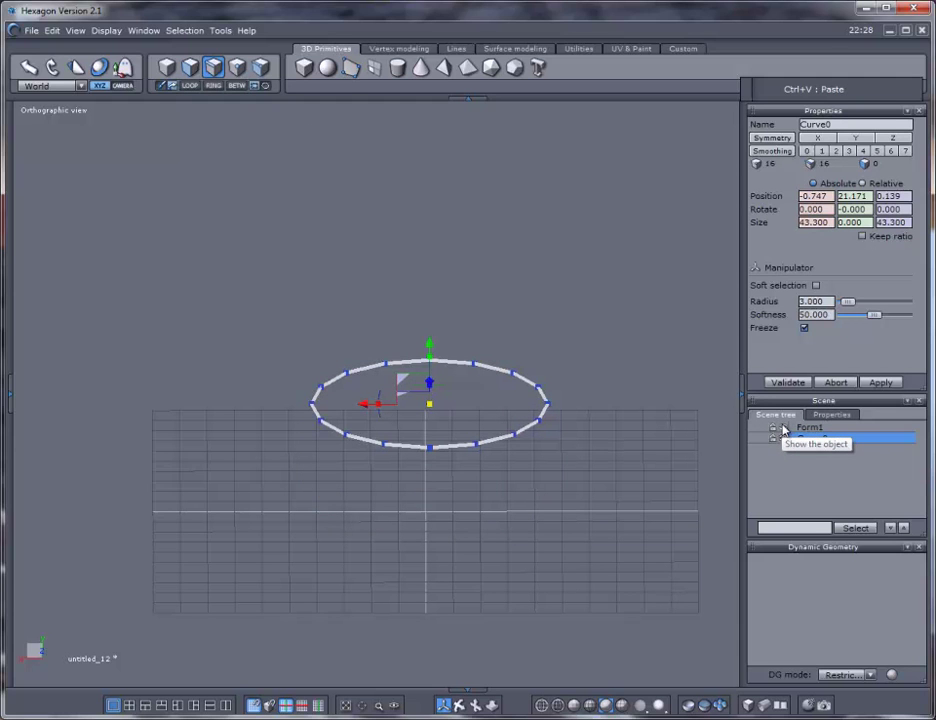
Step: Draw a vertical helix from the grid's origin with start and end radii of 1 and a height of about 116
{"action": "left_click", "coordinate": [458, 51]}
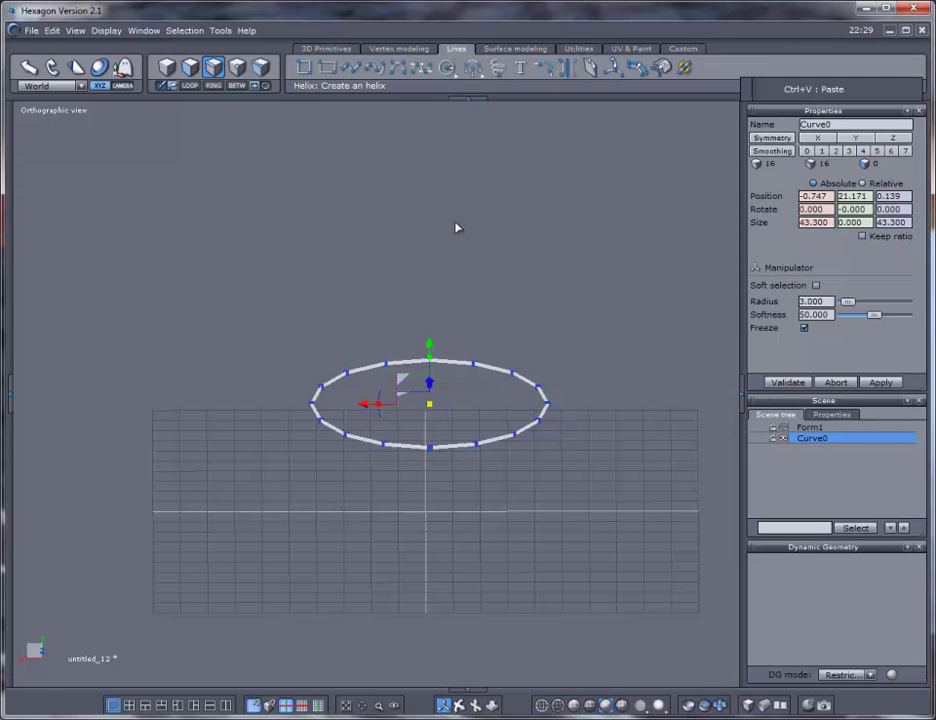
{"action": "left_click", "coordinate": [499, 76]}
{"action": "scroll", "coordinate": [421, 468], "scroll_direction": "up", "scroll_amount": 3}
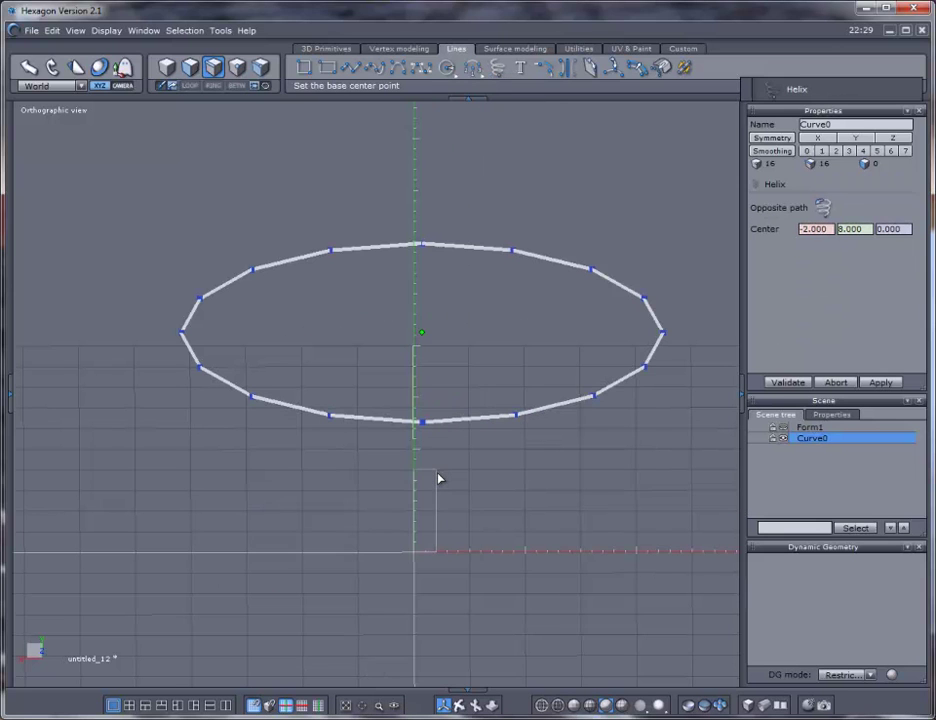
{"action": "left_click", "coordinate": [418, 554]}
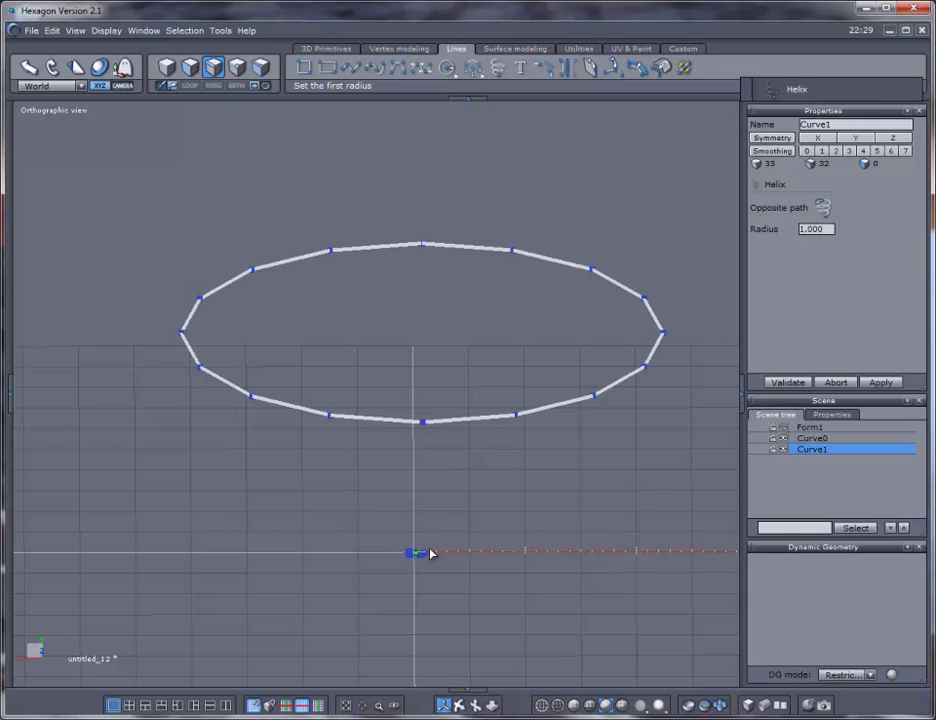
{"action": "left_click", "coordinate": [430, 554]}
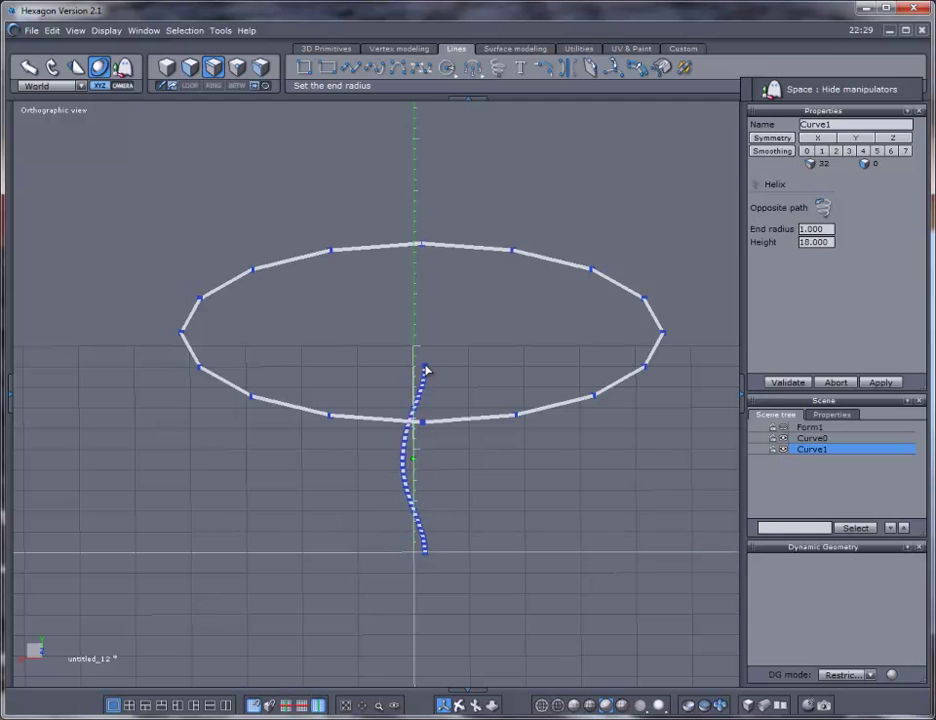
{"action": "scroll", "coordinate": [440, 325], "scroll_direction": "down", "scroll_amount": 5}
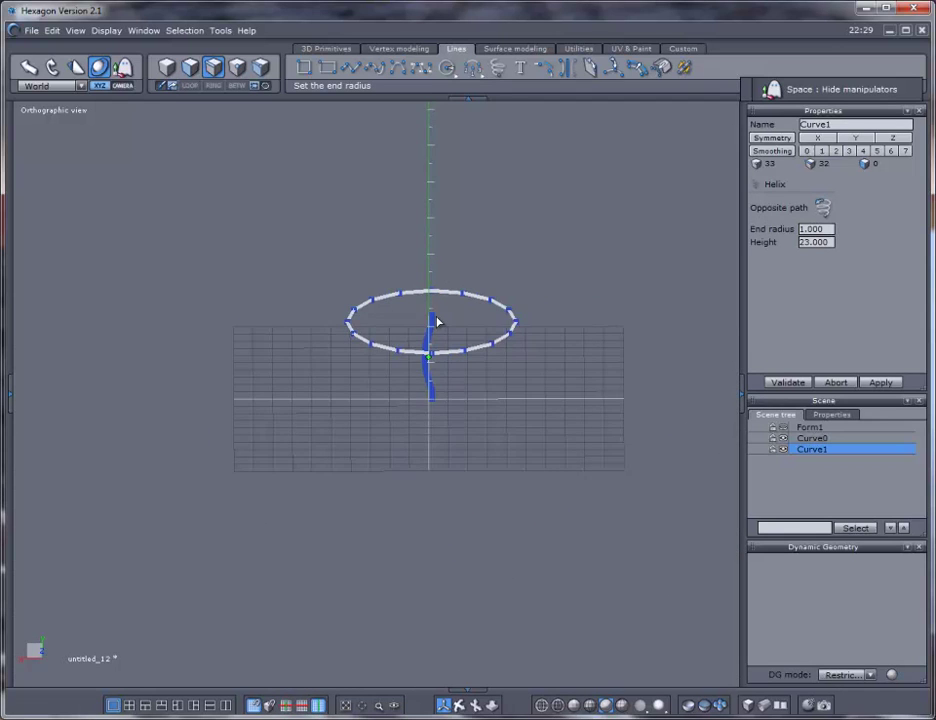
{"action": "middle_click_drag", "start_coordinate": [434, 330], "coordinate": [424, 399]}
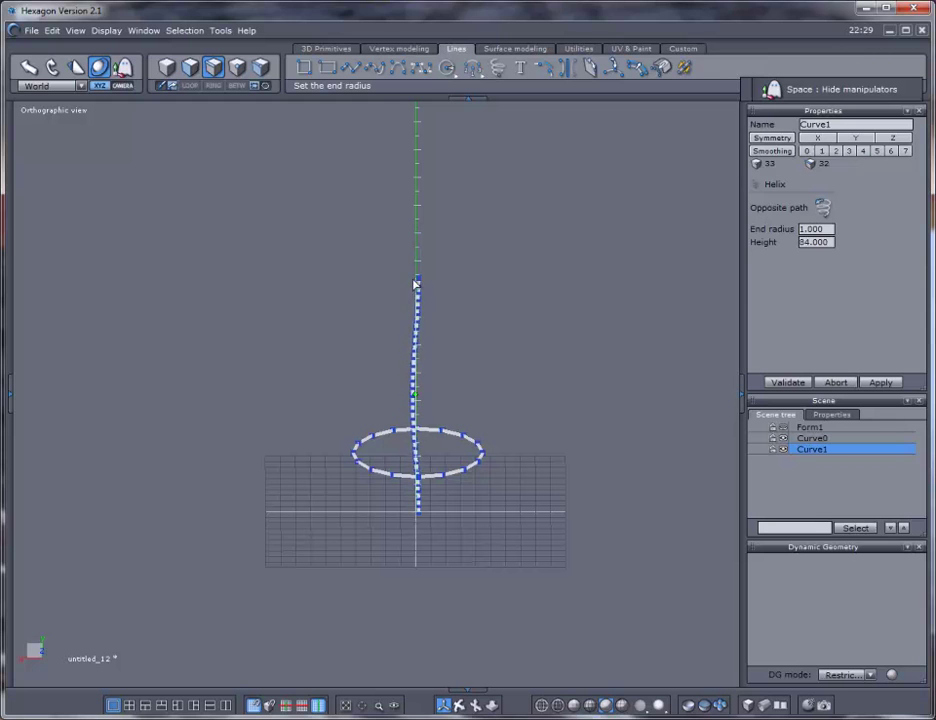
{"action": "left_click", "coordinate": [421, 193]}
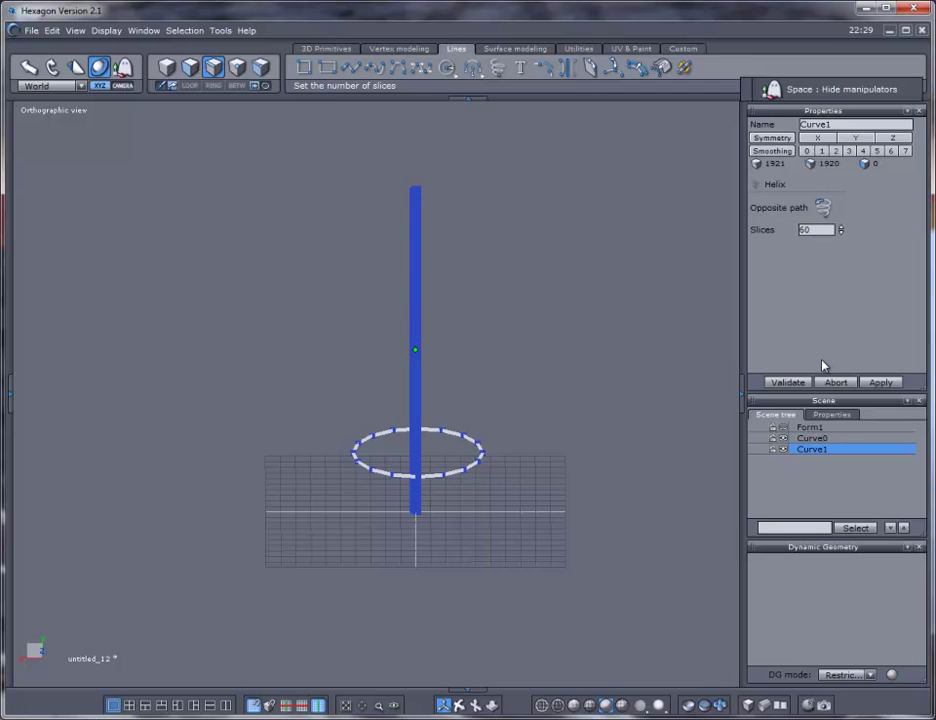
Step: Keep the helix at 60 slices, reduce it to four edges per turn, and validate it
{"action": "left_click", "coordinate": [880, 383]}
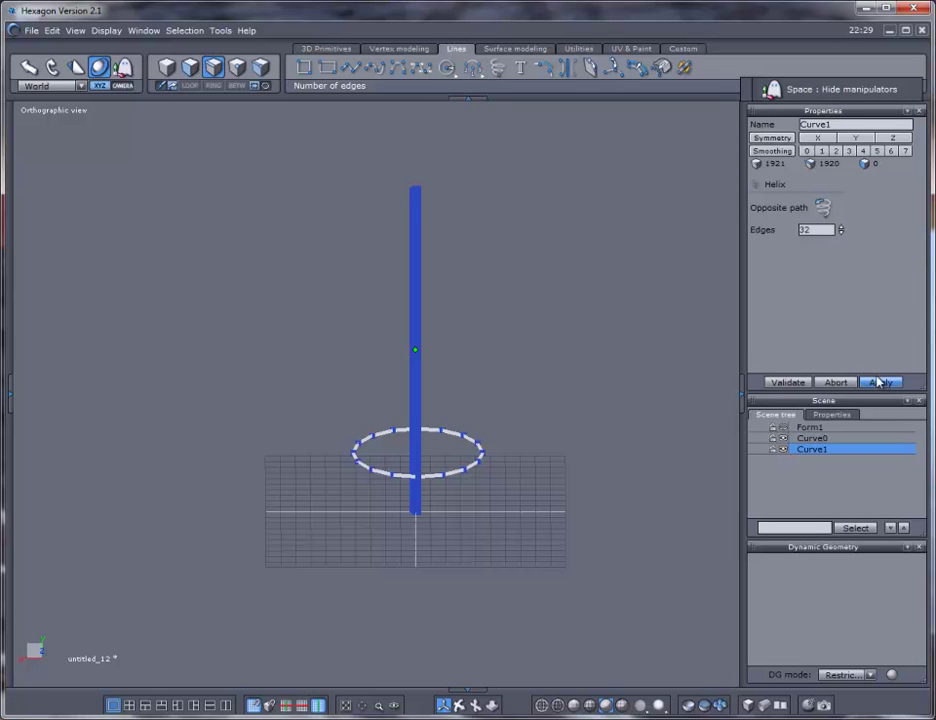
{"action": "left_click_drag", "start_coordinate": [842, 232], "coordinate": [842, 301]}
{"action": "left_click", "coordinate": [840, 233]}
{"action": "left_click", "coordinate": [774, 383]}
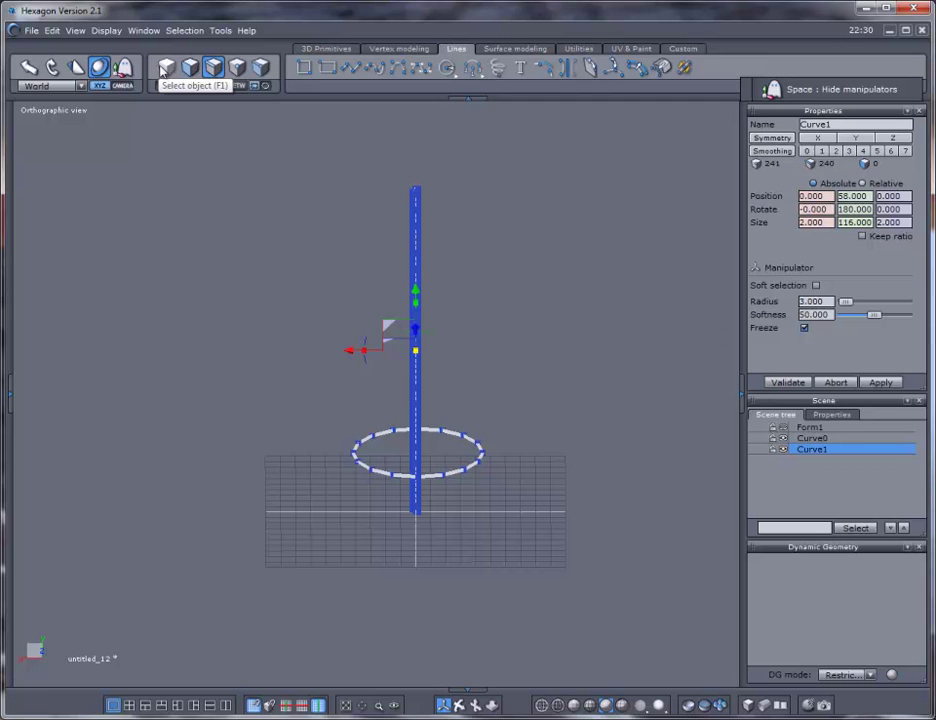
Step: Move the whole helix away from the circular curve in top view, to about X 42.5, Z 0.7
{"action": "left_click", "coordinate": [172, 68]}
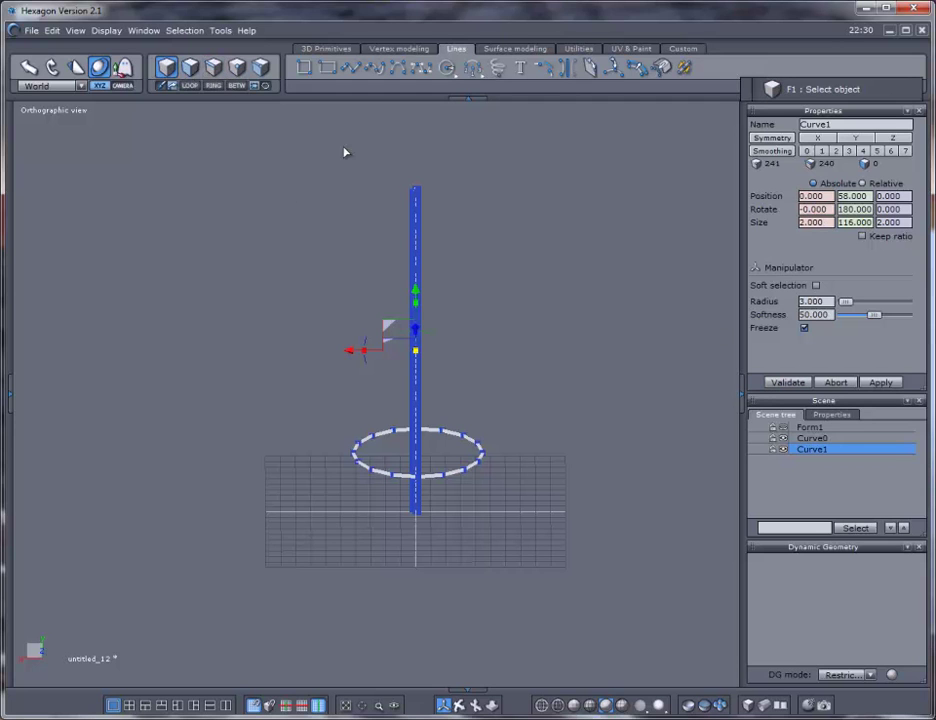
{"action": "key", "text": "KP_5"}
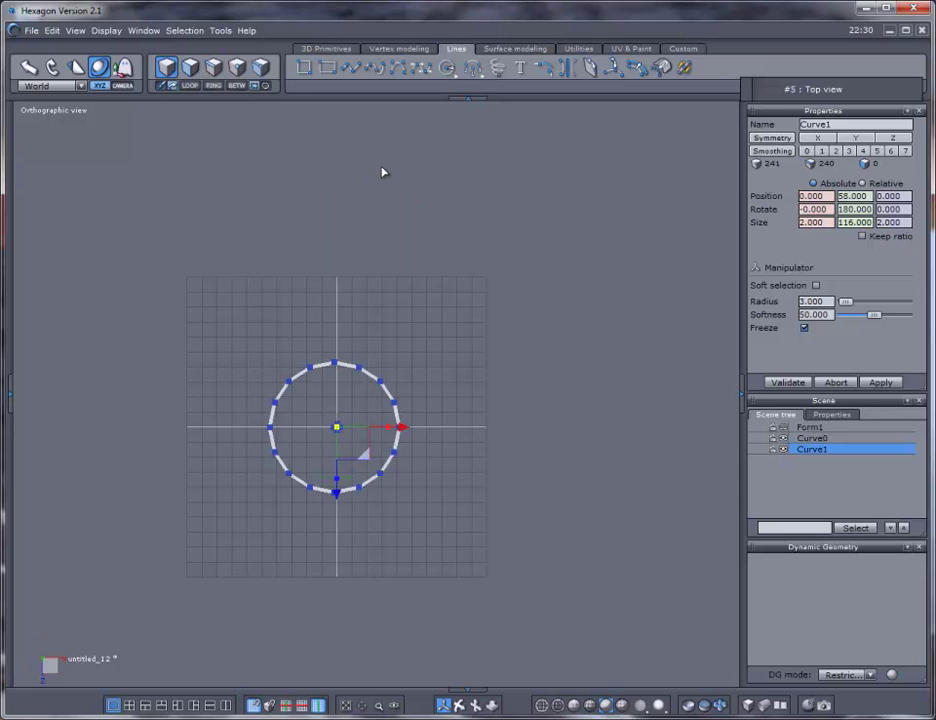
{"action": "left_click_drag", "start_coordinate": [375, 459], "coordinate": [492, 457]}
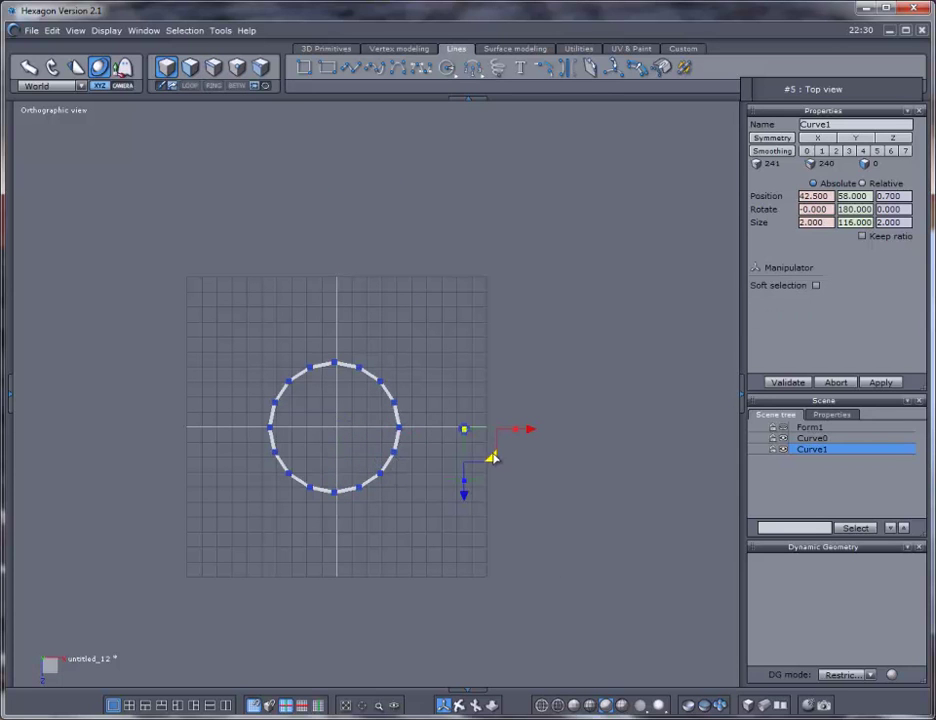
Step: Try to bend the upright helix along the circular curve
{"action": "left_click", "coordinate": [579, 49]}
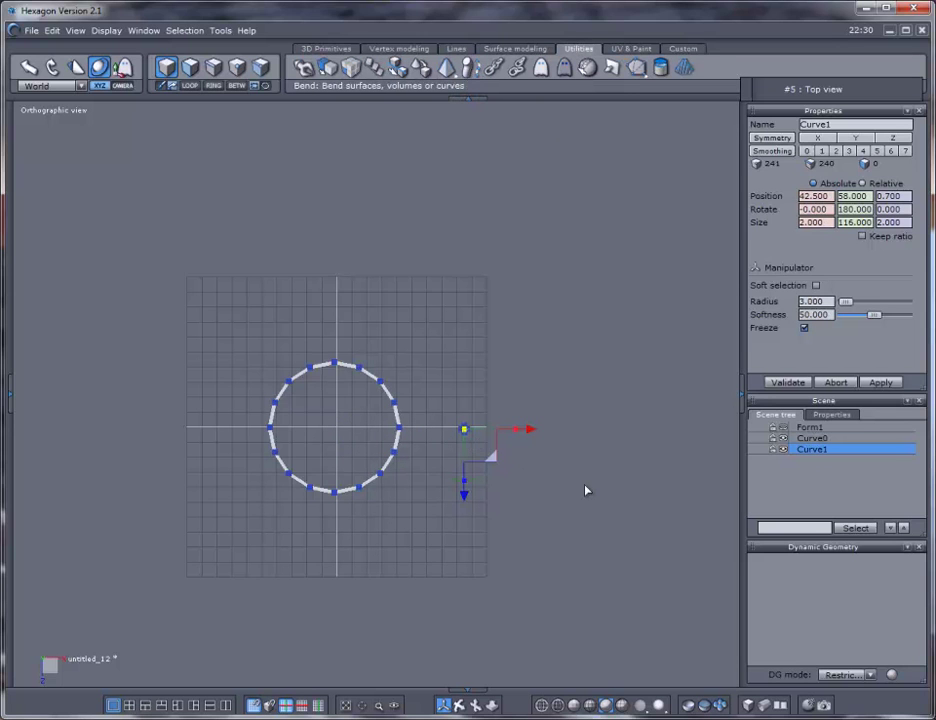
{"action": "middle_click_drag", "start_coordinate": [648, 547], "coordinate": [633, 449]}
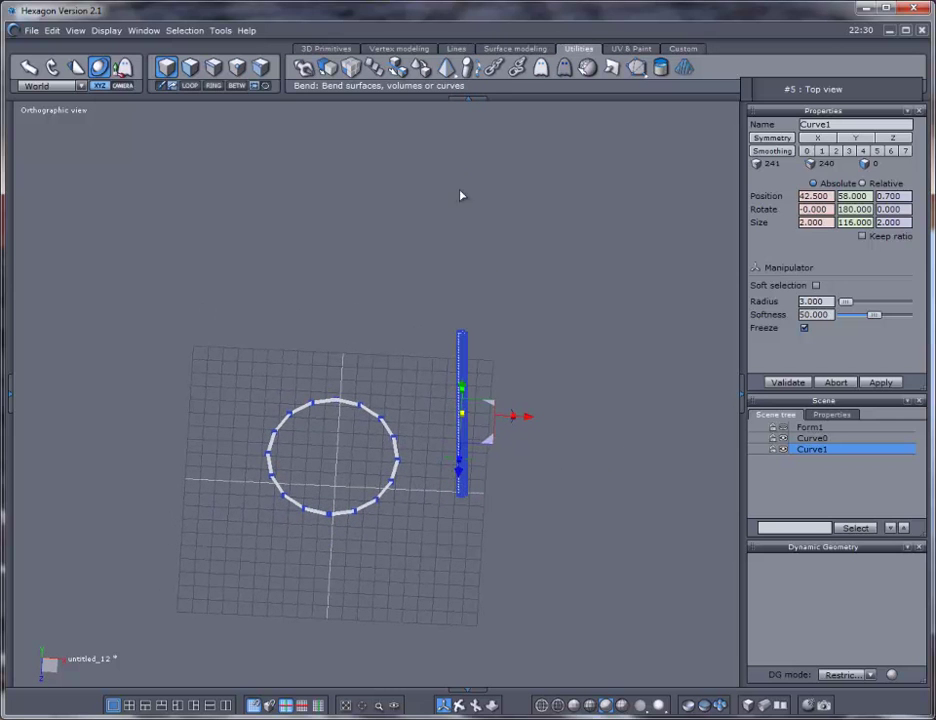
{"action": "left_click", "coordinate": [469, 67]}
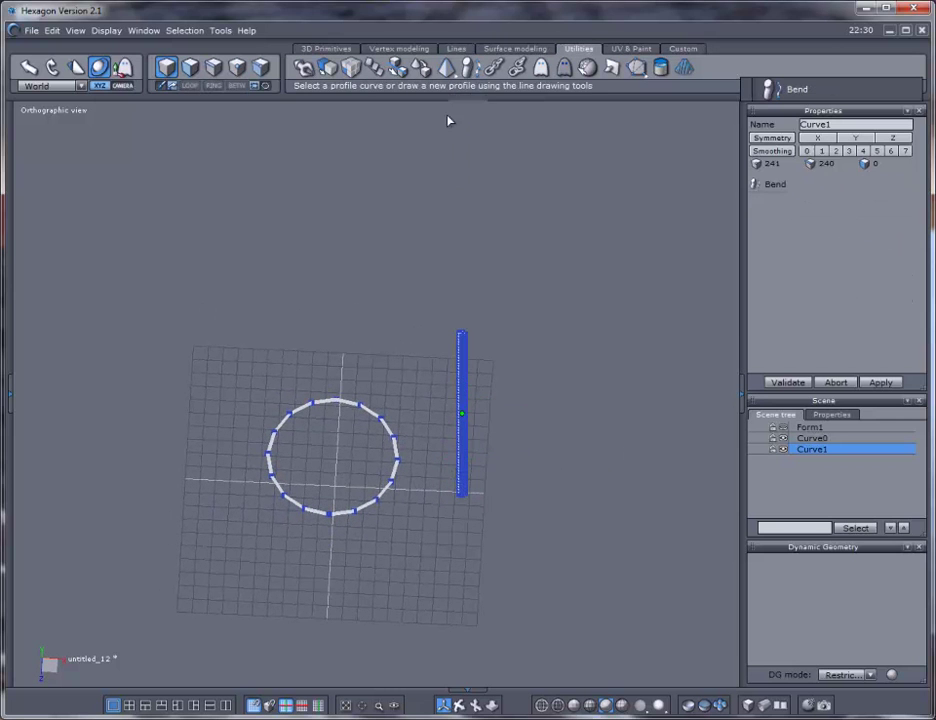
{"action": "left_click", "coordinate": [366, 413]}
{"action": "scroll", "coordinate": [503, 494], "scroll_direction": "up", "scroll_amount": 3}
{"action": "key", "text": "ctrl+z"}
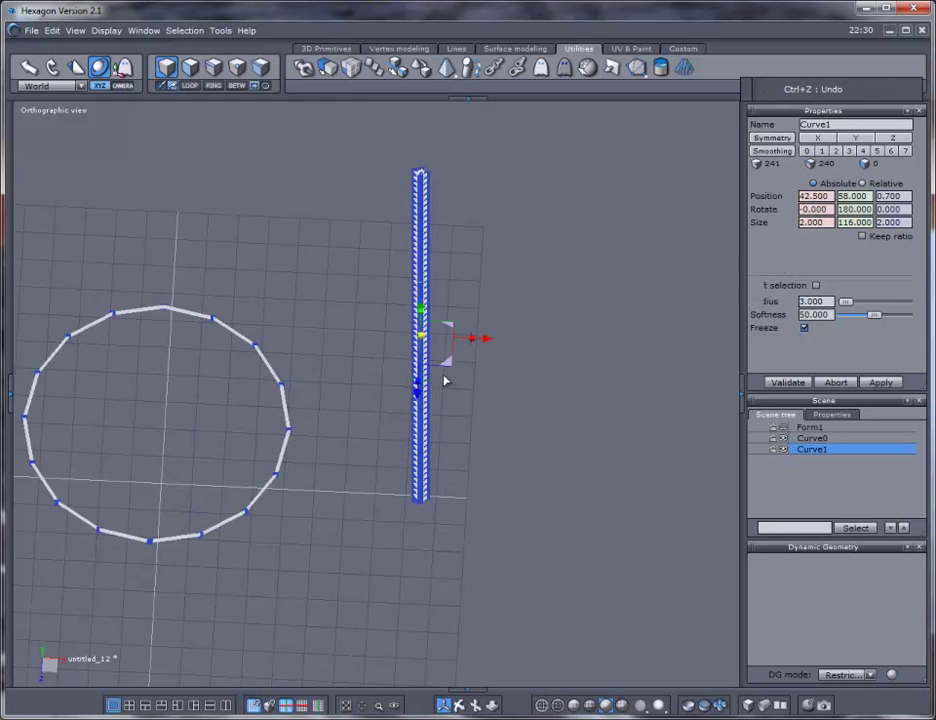
{"action": "left_click", "coordinate": [831, 384]}
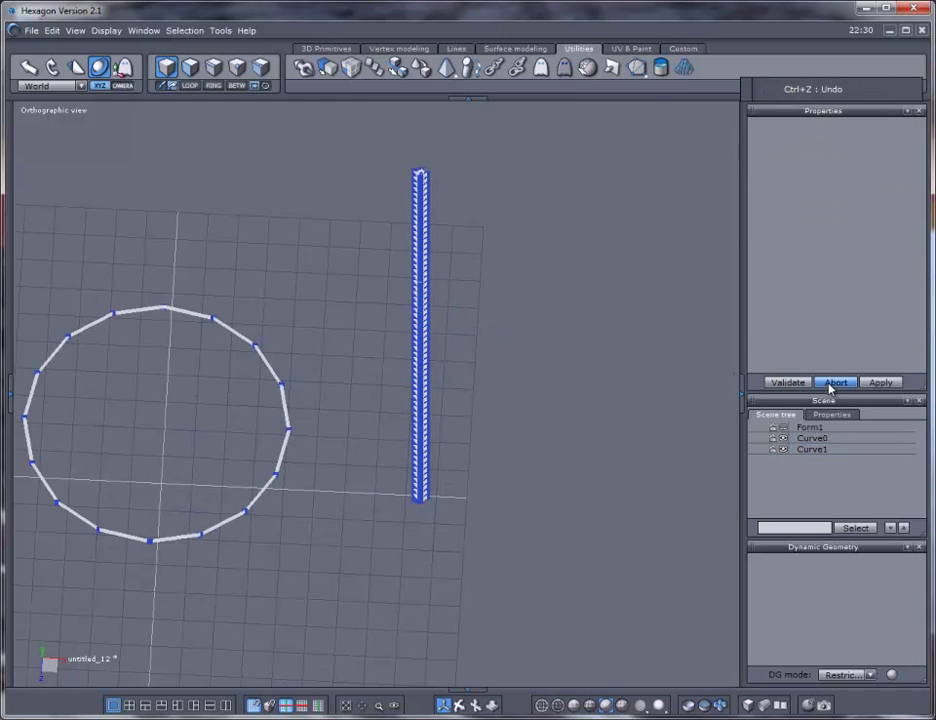
Step: Rotate the helix -90 degrees about X so it lies parallel to the ground beside the circular curve
{"action": "middle_click_drag", "start_coordinate": [605, 443], "coordinate": [320, 388]}
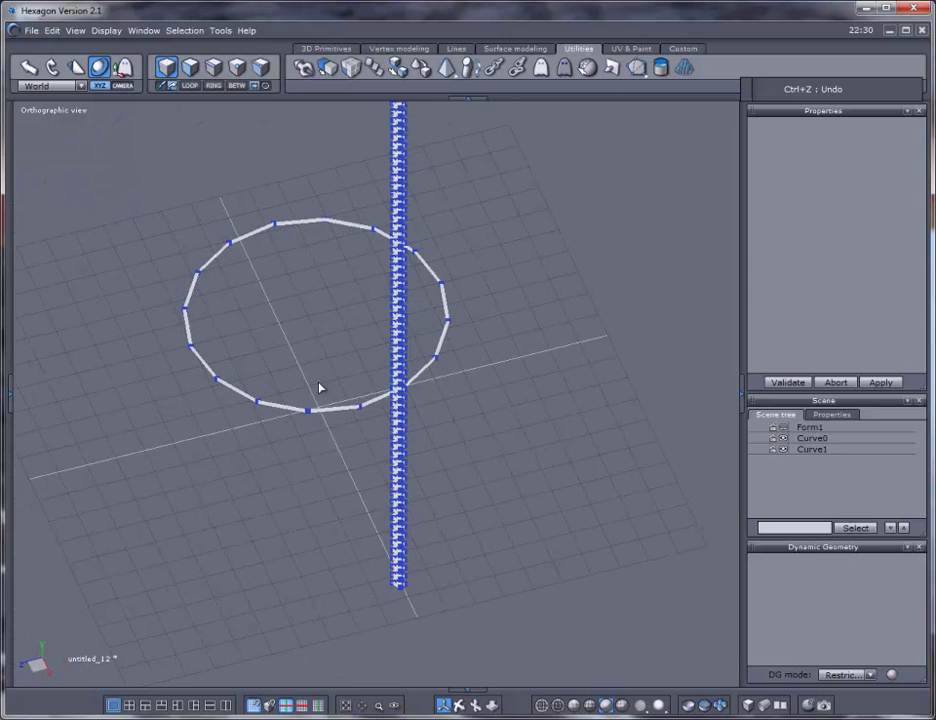
{"action": "left_click", "coordinate": [399, 378]}
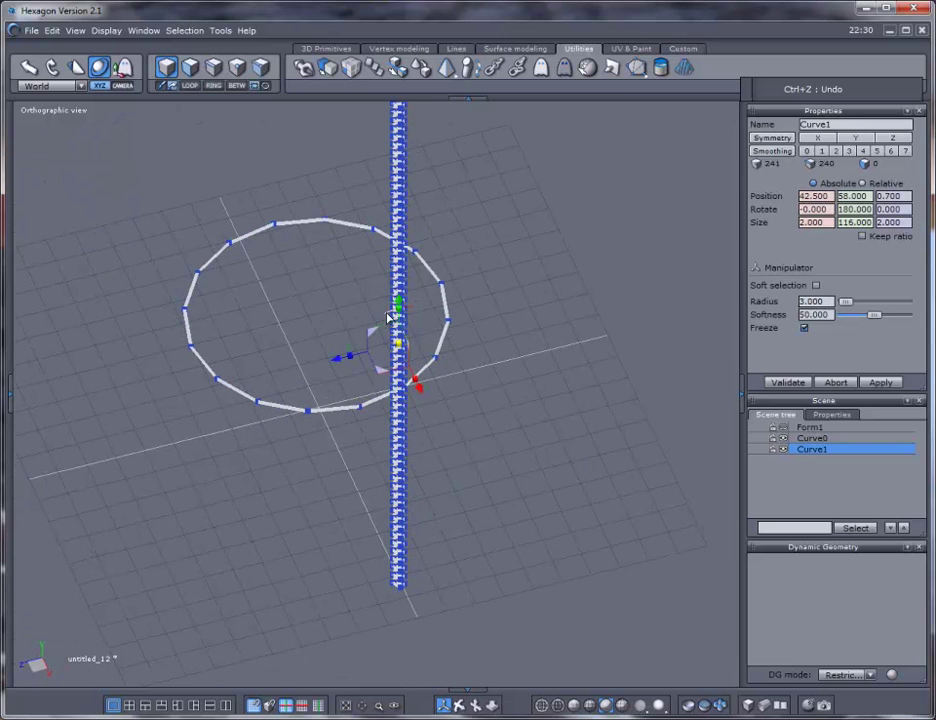
{"action": "left_click_drag", "start_coordinate": [388, 318], "coordinate": [378, 372]}
{"action": "middle_click_drag", "start_coordinate": [366, 481], "coordinate": [612, 438]}
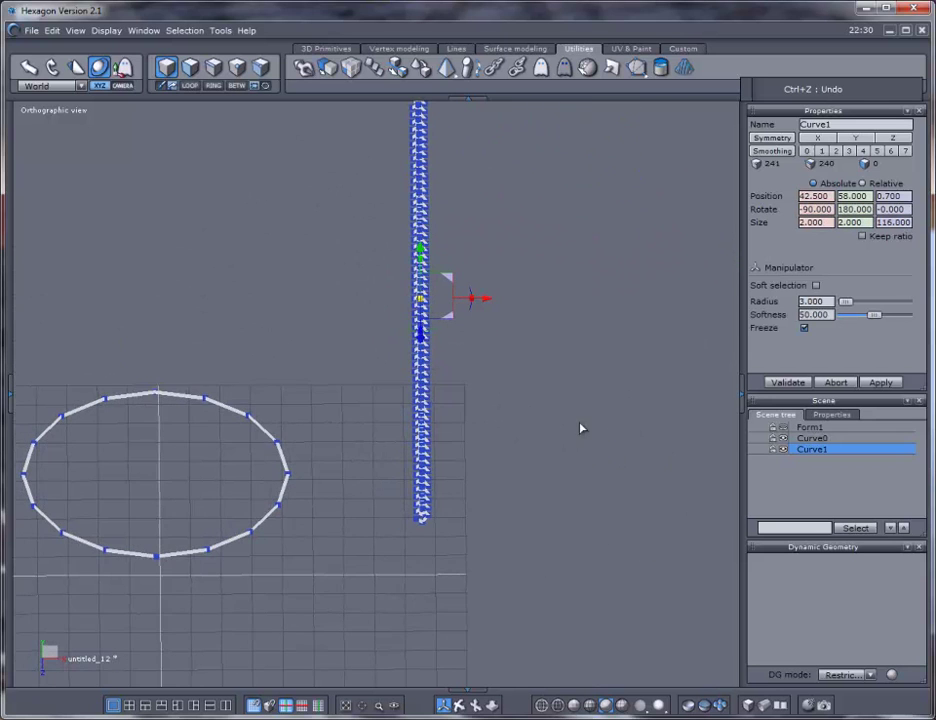
{"action": "key", "text": "2"}
{"action": "key", "text": "5"}
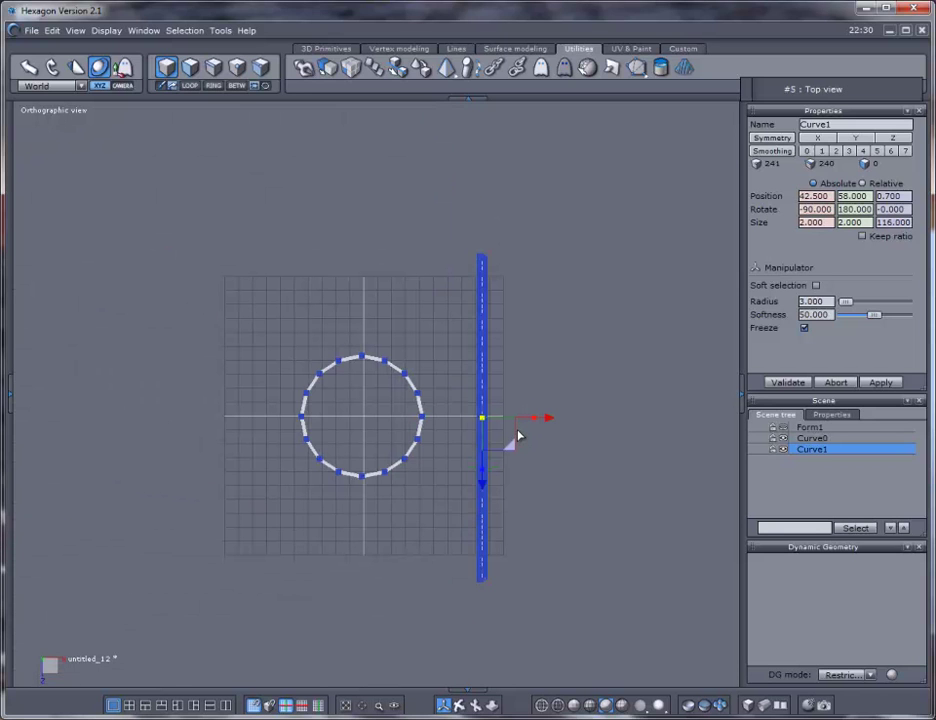
Step: Bend the flat helix along the circular curve and delete that guide curve
{"action": "left_click", "coordinate": [474, 70]}
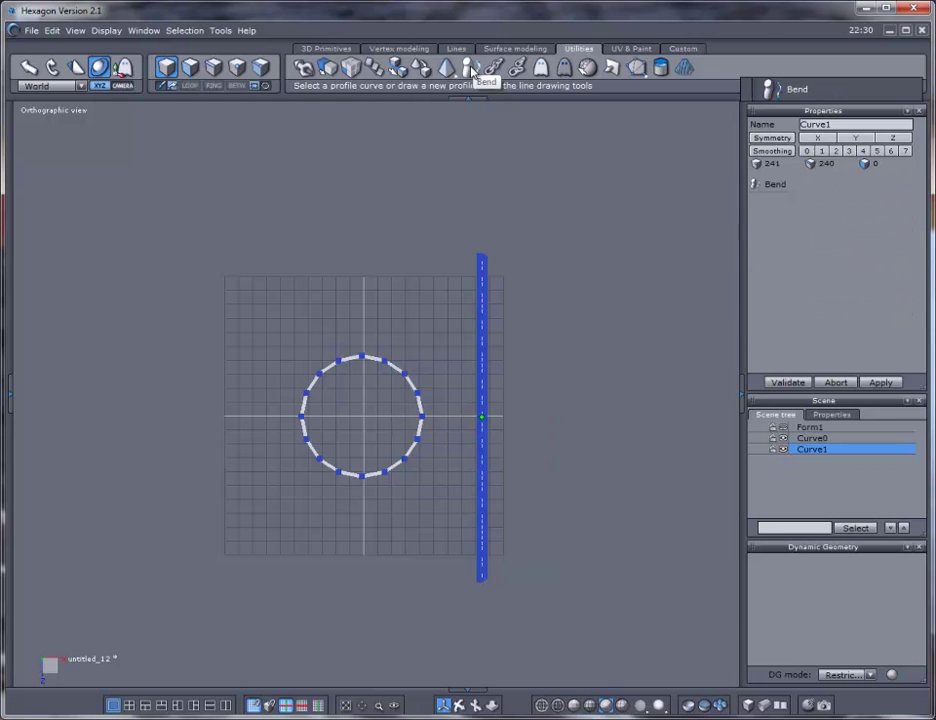
{"action": "left_click", "coordinate": [320, 377]}
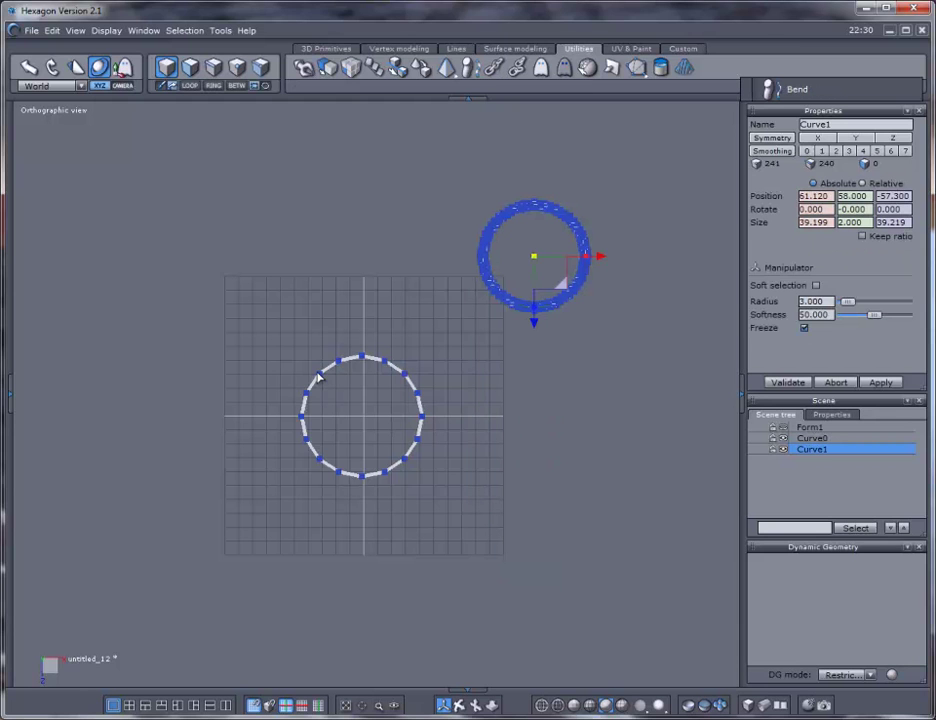
{"action": "left_click", "coordinate": [380, 384]}
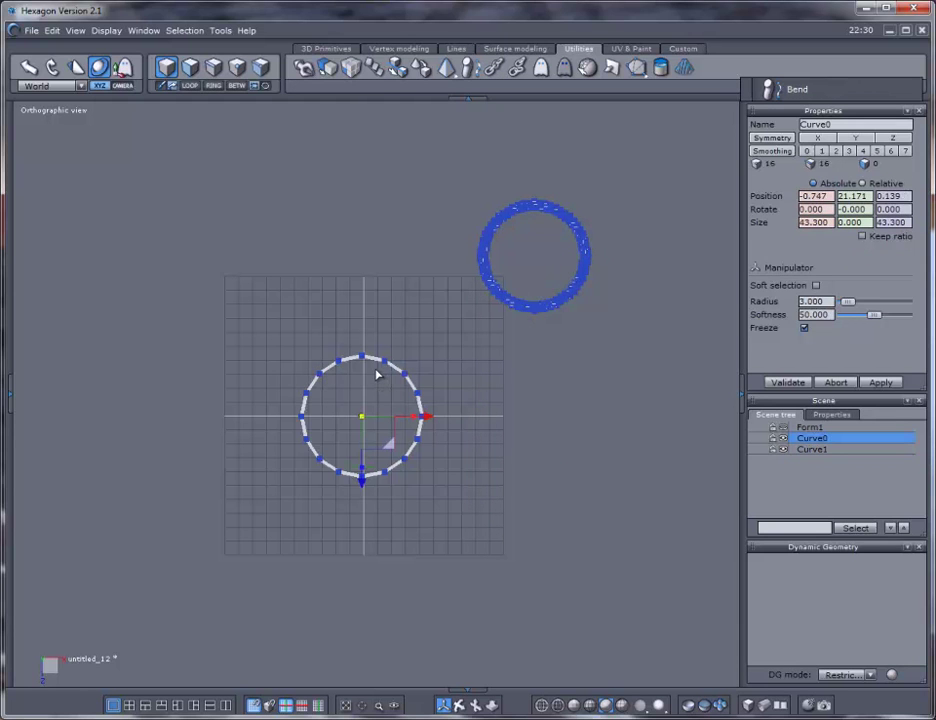
{"action": "key", "text": "Delete"}
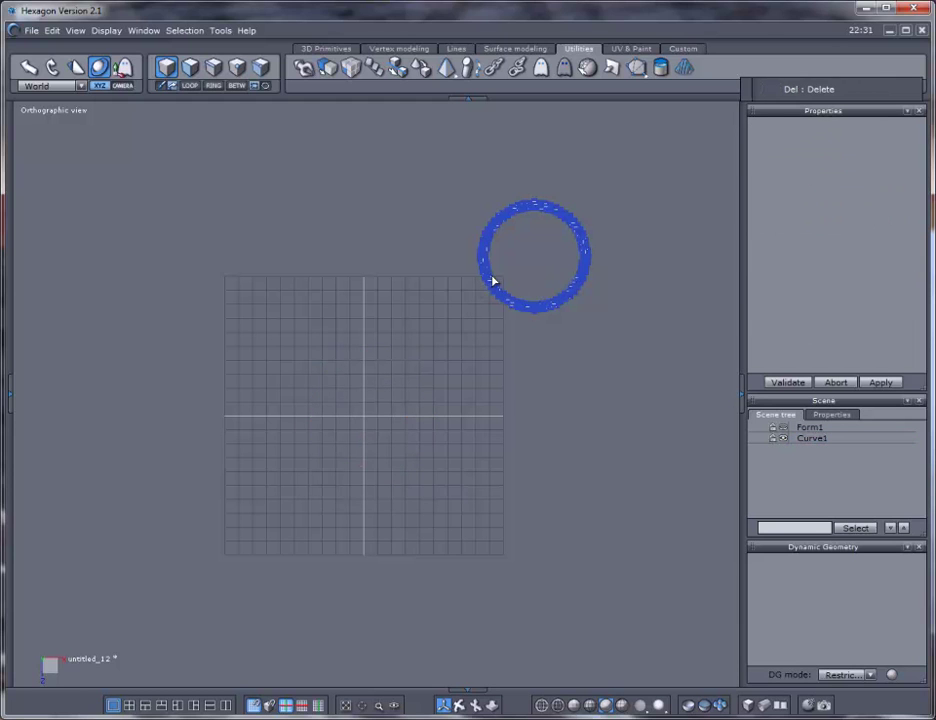
Step: Show the ring again and move the bent helix onto its centre, at about X -0.747, Y 13.221, Z 0.139
{"action": "left_click", "coordinate": [493, 281]}
{"action": "left_click", "coordinate": [782, 428]}
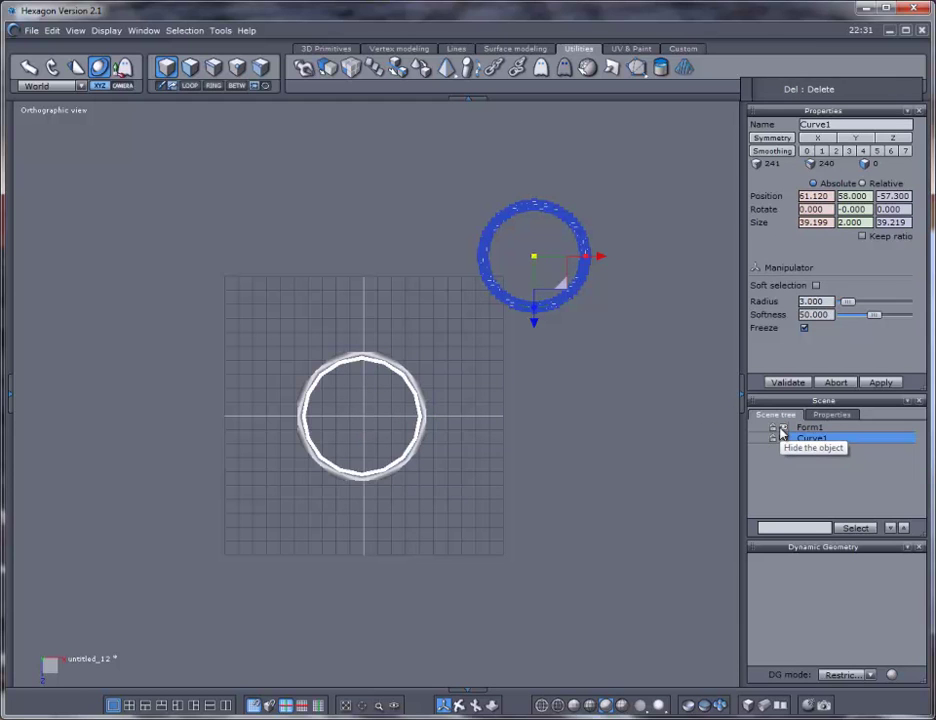
{"action": "left_click_drag", "start_coordinate": [560, 278], "coordinate": [390, 445]}
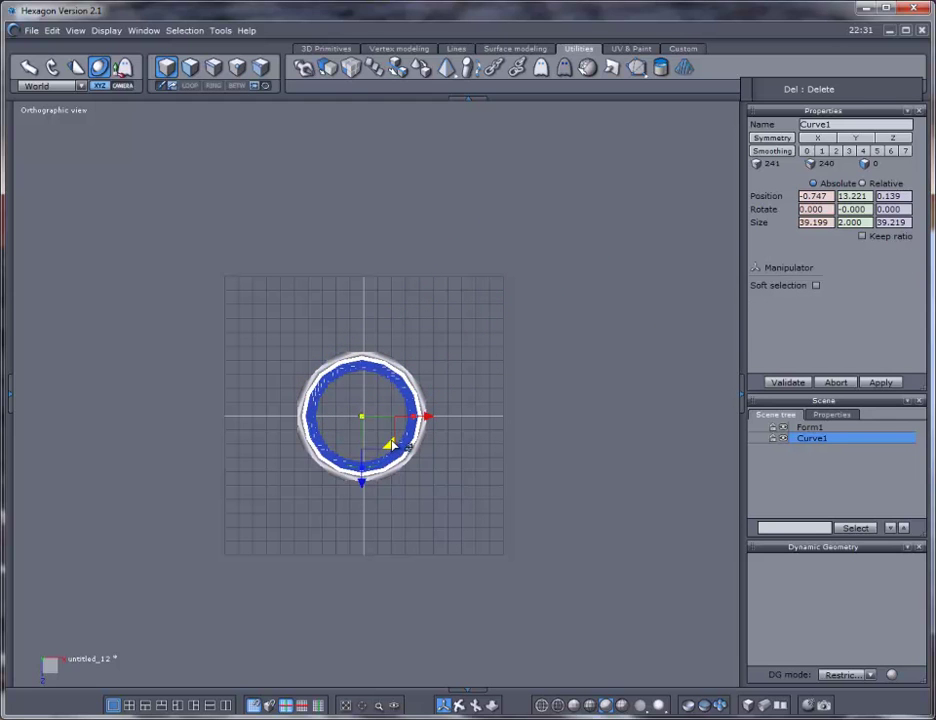
{"action": "right_click_drag", "start_coordinate": [563, 520], "coordinate": [590, 282]}
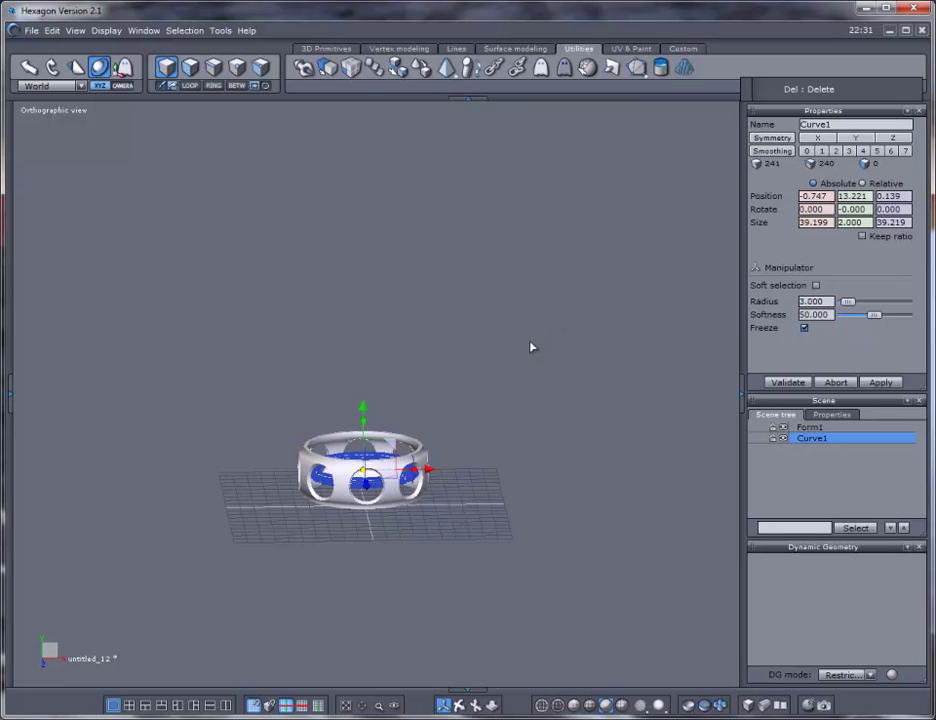
{"action": "key", "text": "2"}
{"action": "key", "text": "5"}
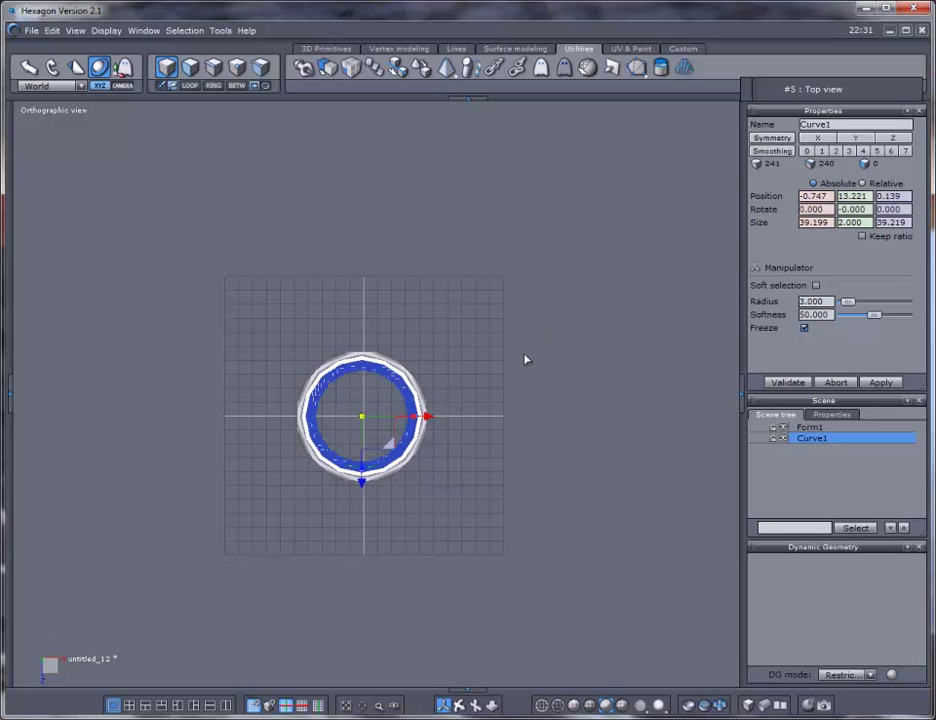
{"action": "mouse_move", "coordinate": [388, 441]}
{"action": "left_mouse_down"}
{"action": "mouse_move", "coordinate": [547, 440]}
{"action": "mouse_move", "coordinate": [550, 448]}
{"action": "mouse_move", "coordinate": [386, 444]}
{"action": "left_mouse_up"}
{"action": "scroll", "coordinate": [388, 444], "scroll_direction": "up", "scroll_amount": 3}
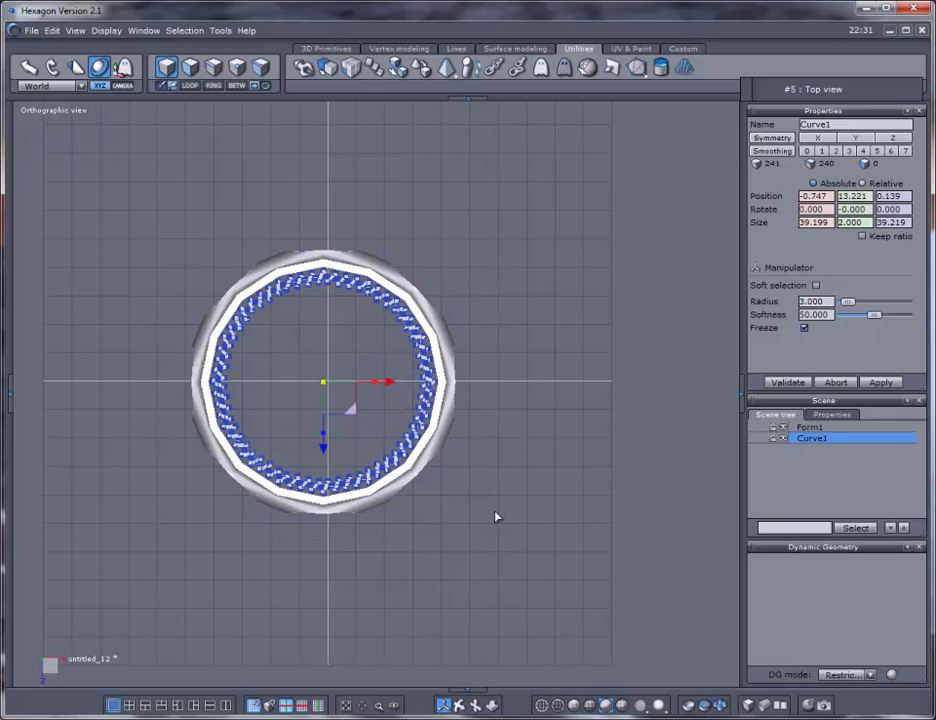
Step: Raise the bent helix to about Y 20 and scale it uniformly to about 46.8 across, around the ring's upper rim
{"action": "middle_click_drag", "start_coordinate": [497, 520], "coordinate": [486, 369]}
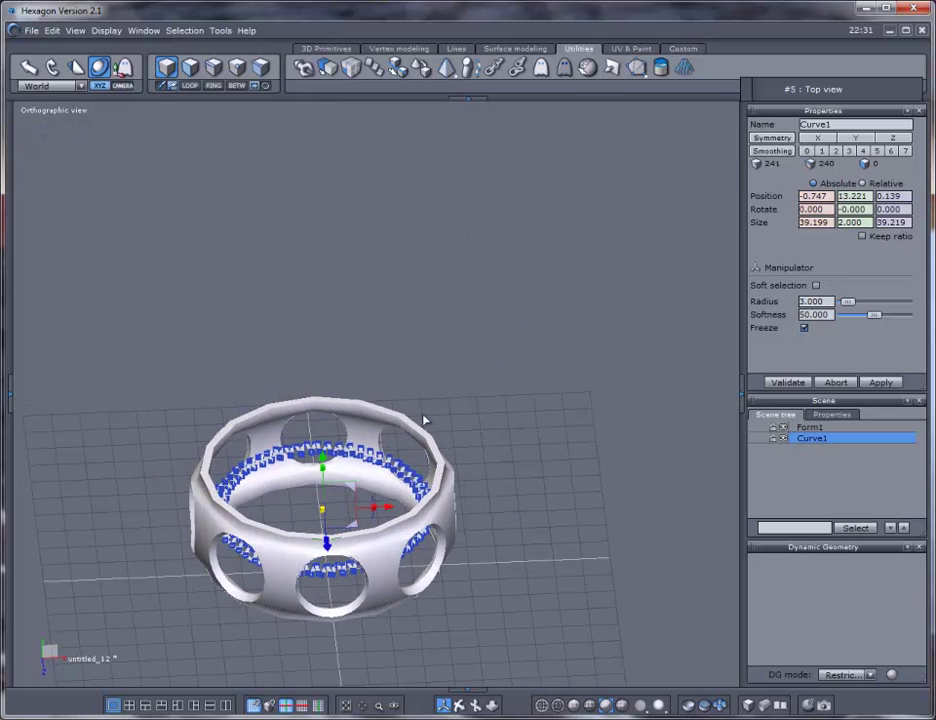
{"action": "left_click_drag", "start_coordinate": [322, 461], "coordinate": [323, 428]}
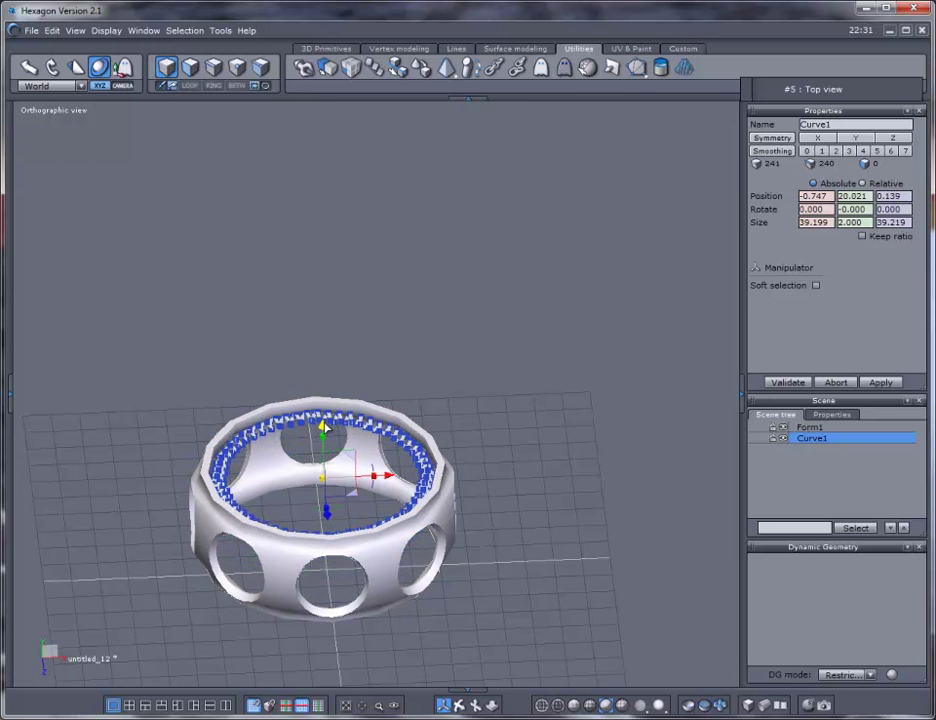
{"action": "left_click_drag", "start_coordinate": [326, 476], "coordinate": [366, 482]}
{"action": "scroll", "coordinate": [372, 490], "scroll_direction": "up", "scroll_amount": 2}
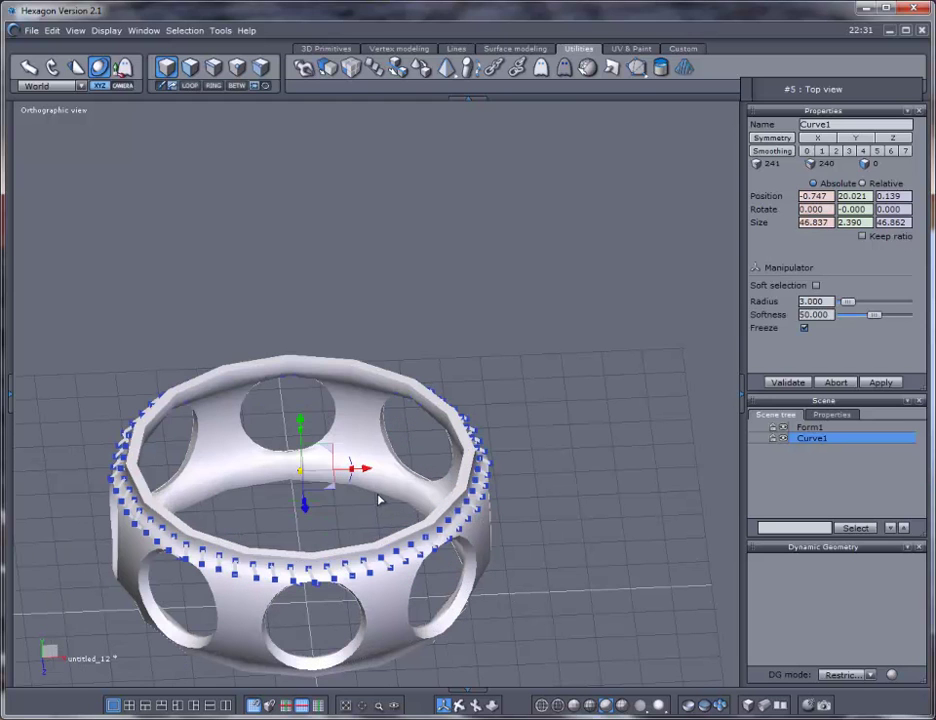
Step: Lift the enlarged helix loop clear above the ring, to about Y 26.9
{"action": "middle_click_drag", "start_coordinate": [378, 502], "coordinate": [659, 433]}
{"action": "left_click_drag", "start_coordinate": [323, 460], "coordinate": [323, 403]}
{"action": "middle_click_drag", "start_coordinate": [228, 276], "coordinate": [231, 300]}
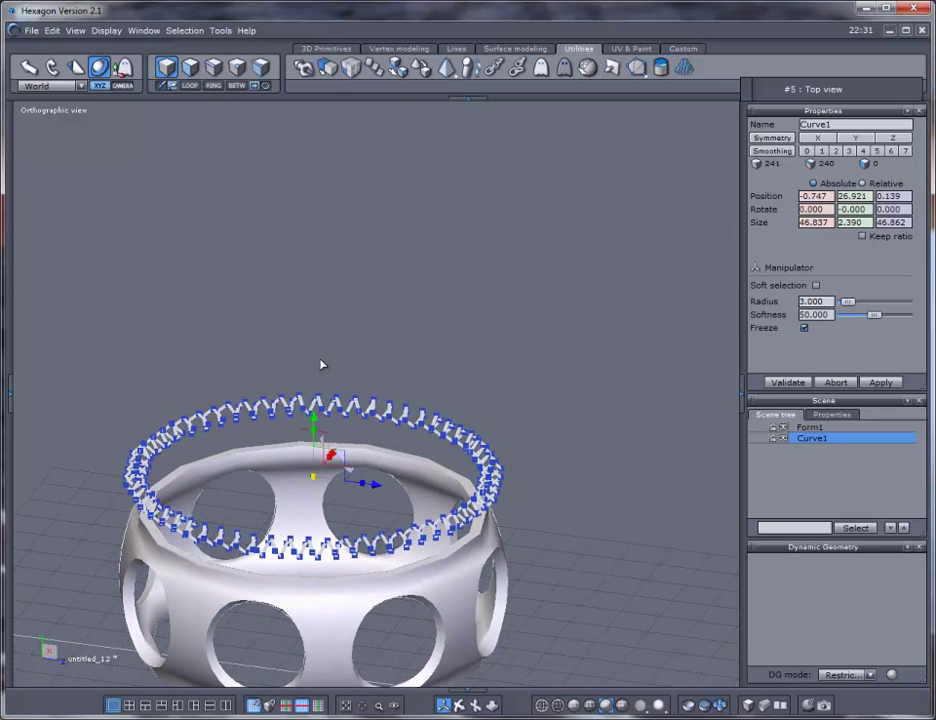
{"action": "left_click", "coordinate": [514, 48]}
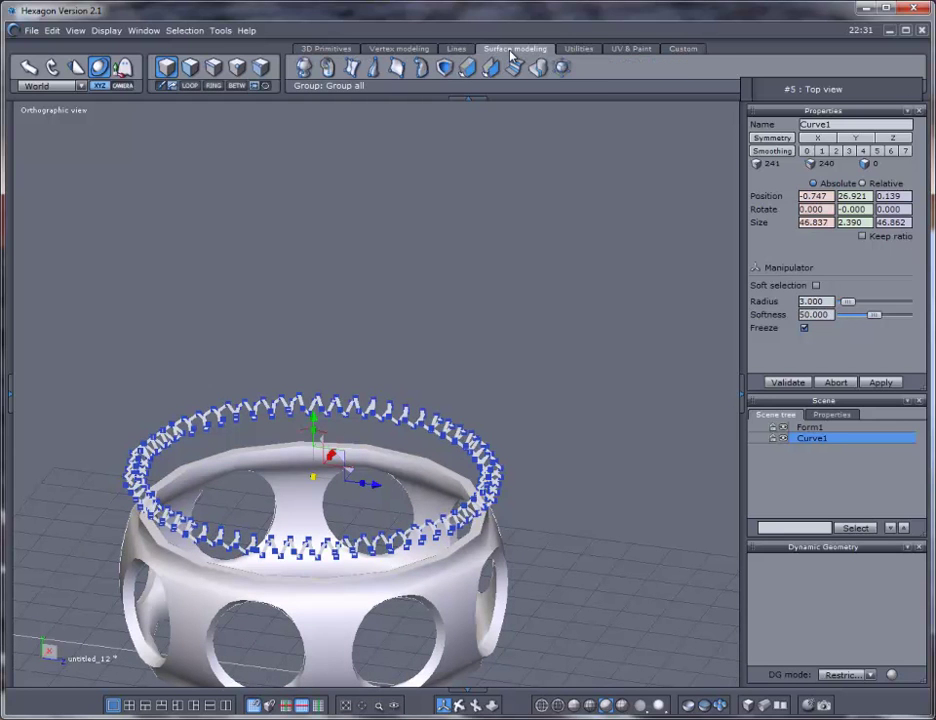
{"action": "left_click", "coordinate": [469, 67]}
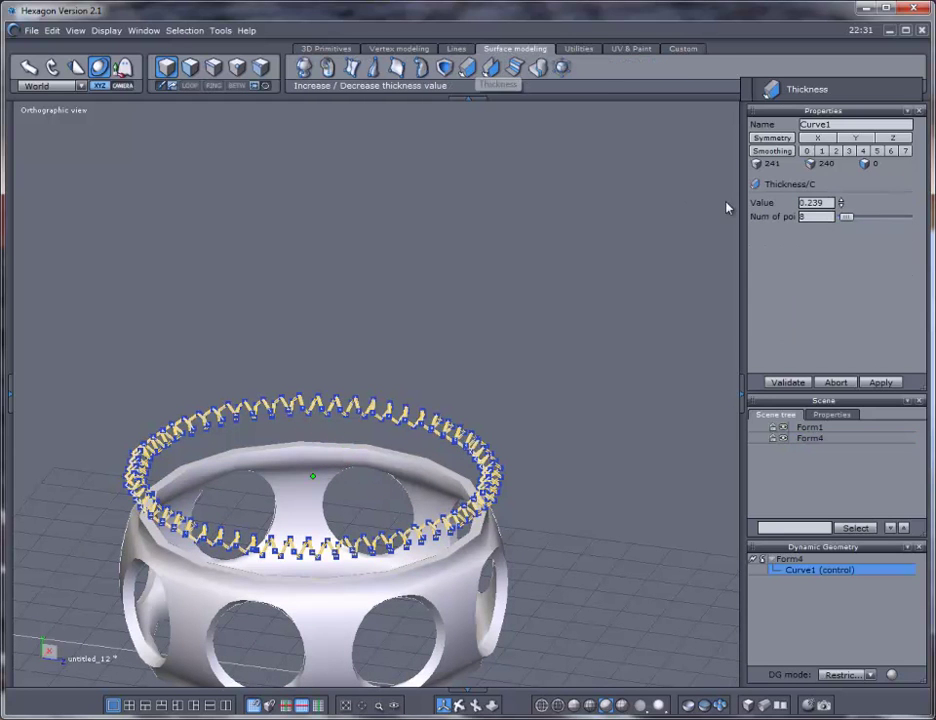
{"action": "left_click_drag", "start_coordinate": [840, 207], "coordinate": [840, 145]}
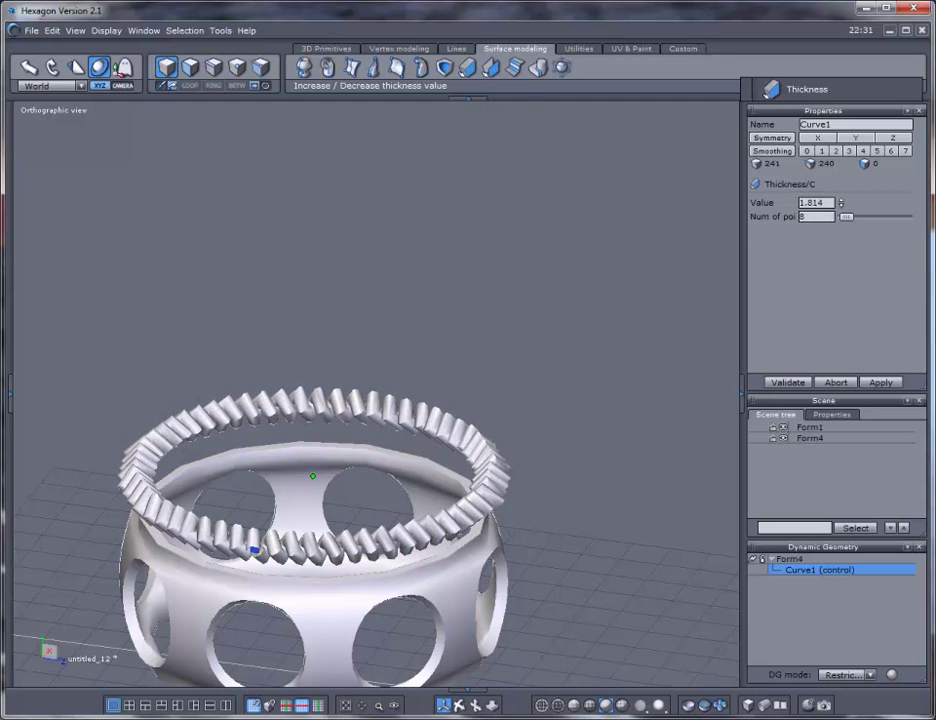
{"action": "scroll", "coordinate": [225, 400], "scroll_direction": "up", "scroll_amount": 5}
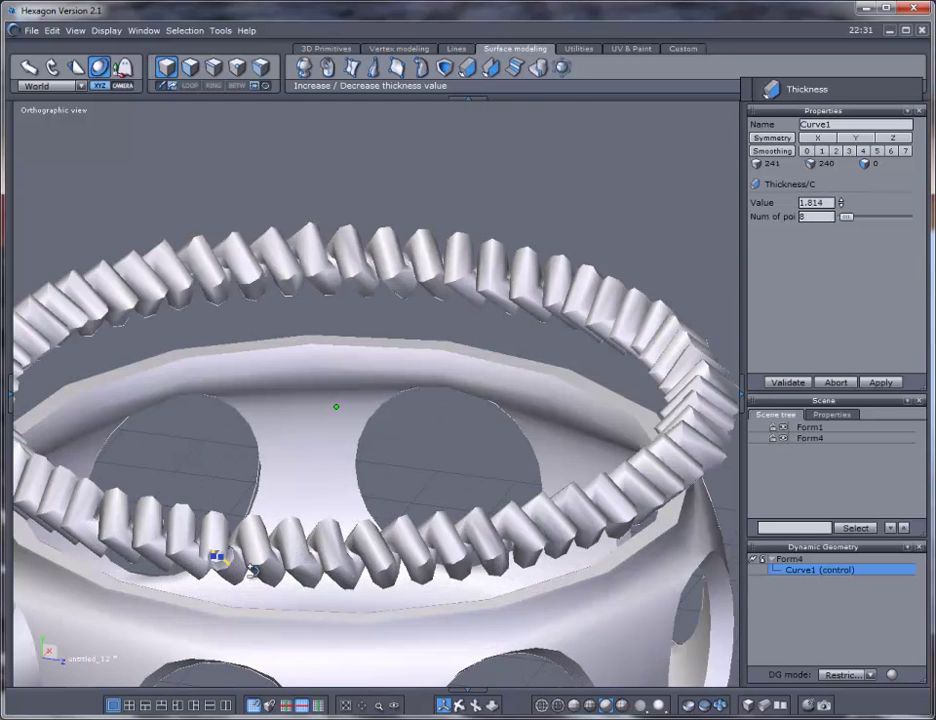
{"action": "scroll", "coordinate": [218, 558], "scroll_direction": "up", "scroll_amount": 3}
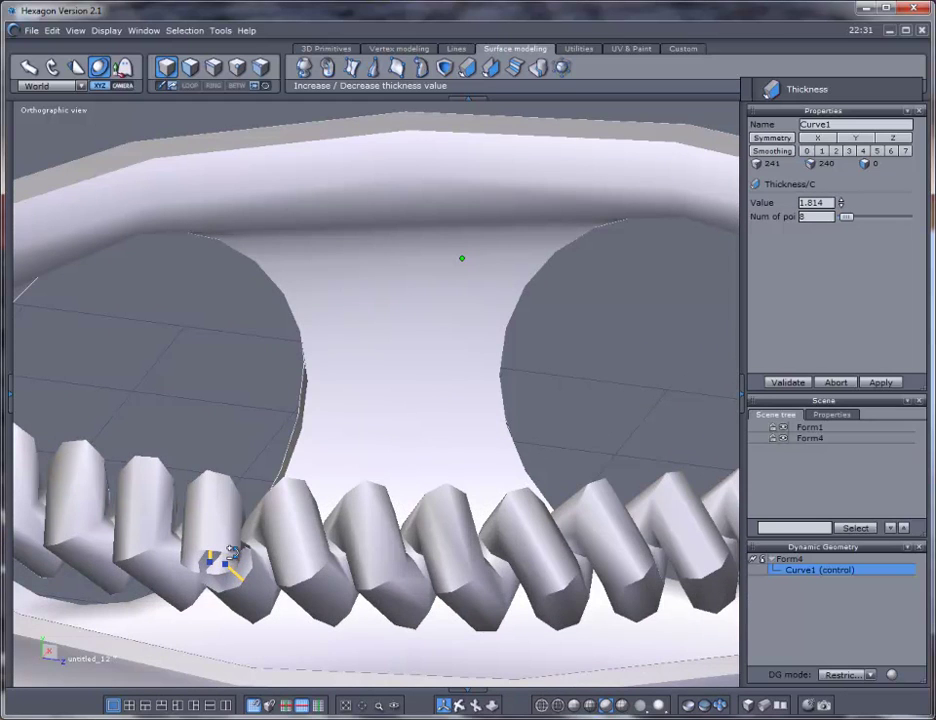
{"action": "left_click", "coordinate": [840, 382]}
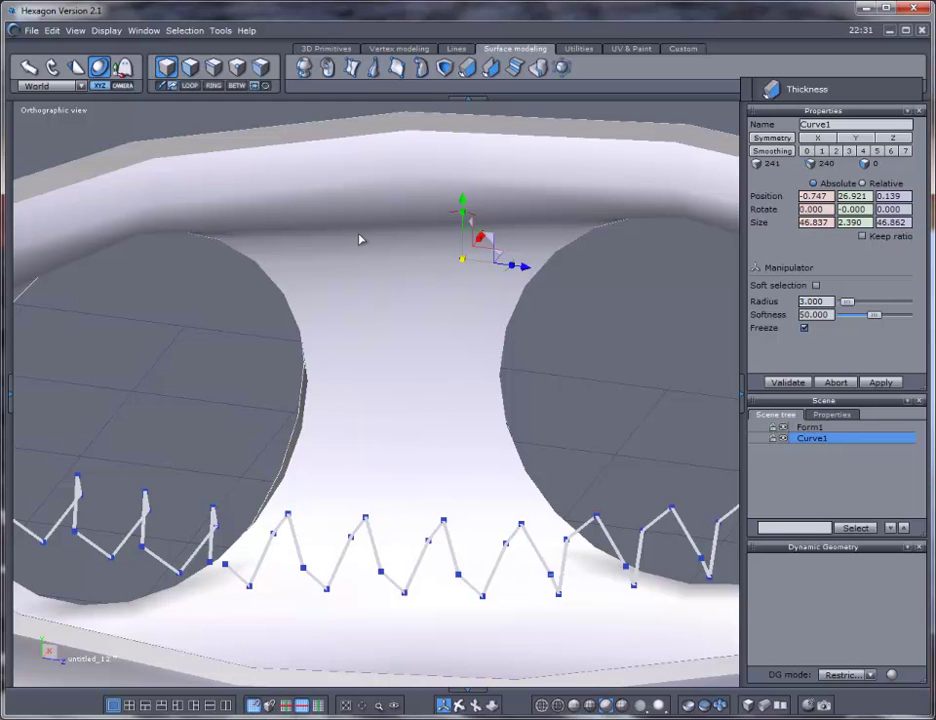
Step: Weld the two neighbouring end points of the bent helix curve into one point to close the loop
{"action": "left_click", "coordinate": [410, 49]}
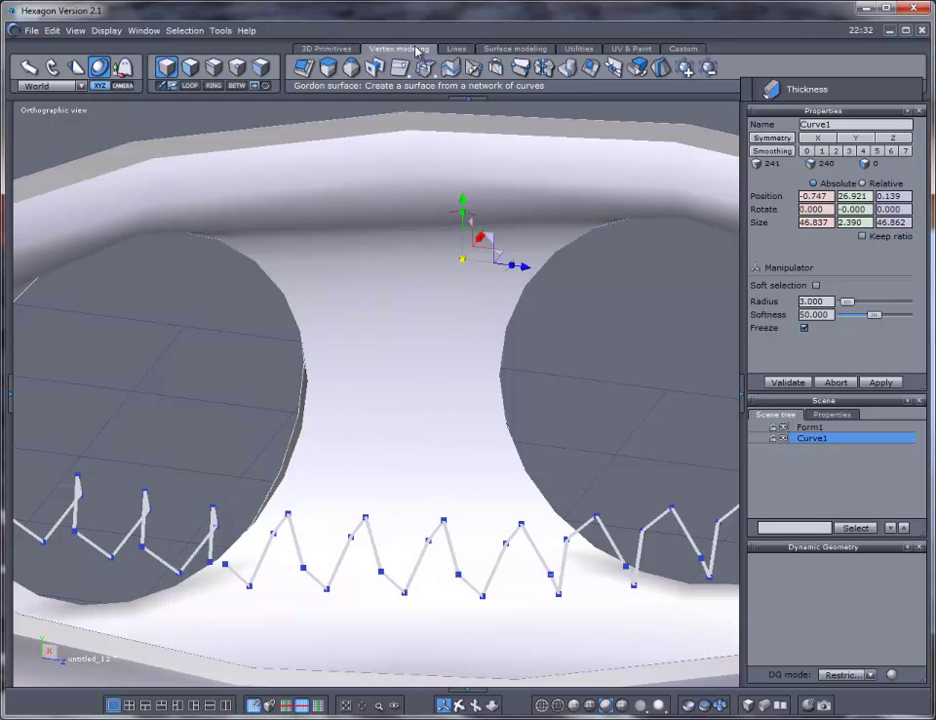
{"action": "left_click", "coordinate": [498, 68]}
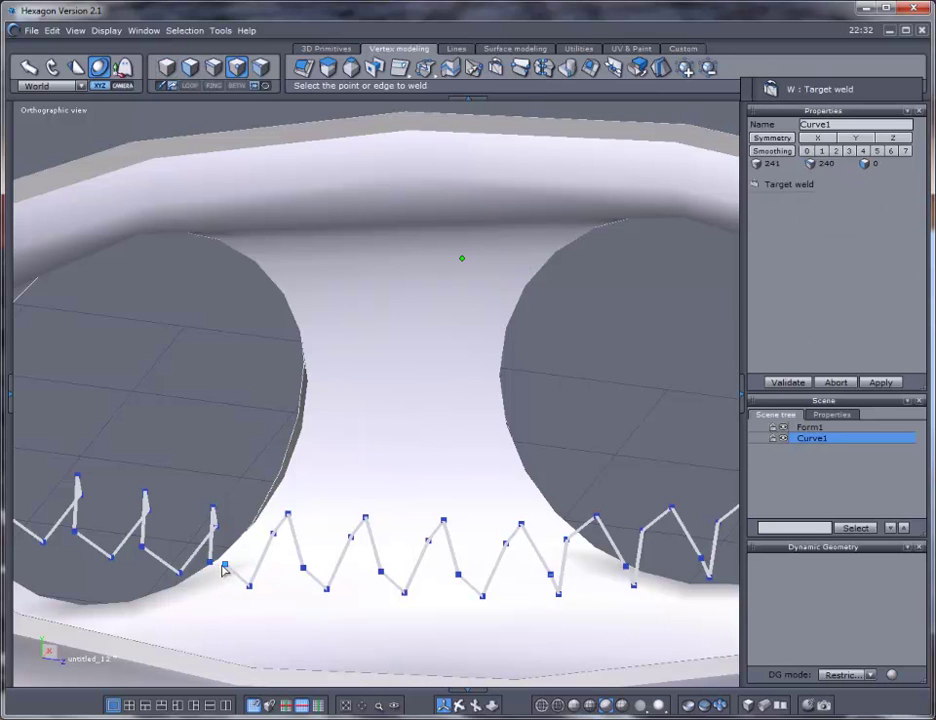
{"action": "left_click", "coordinate": [522, 70]}
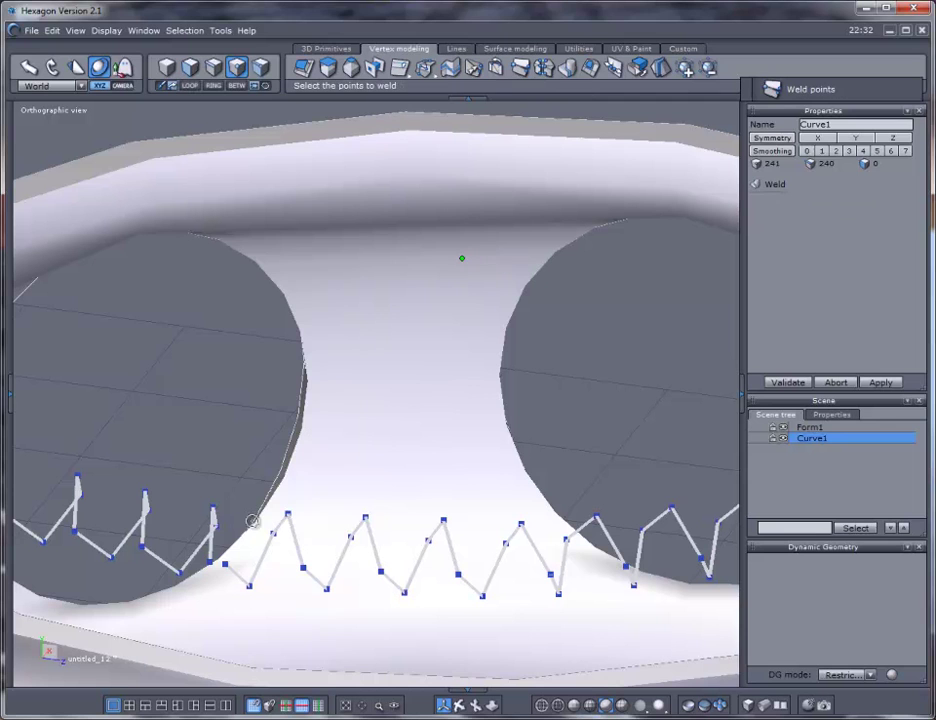
{"action": "left_click_drag", "start_coordinate": [222, 567], "coordinate": [206, 588]}
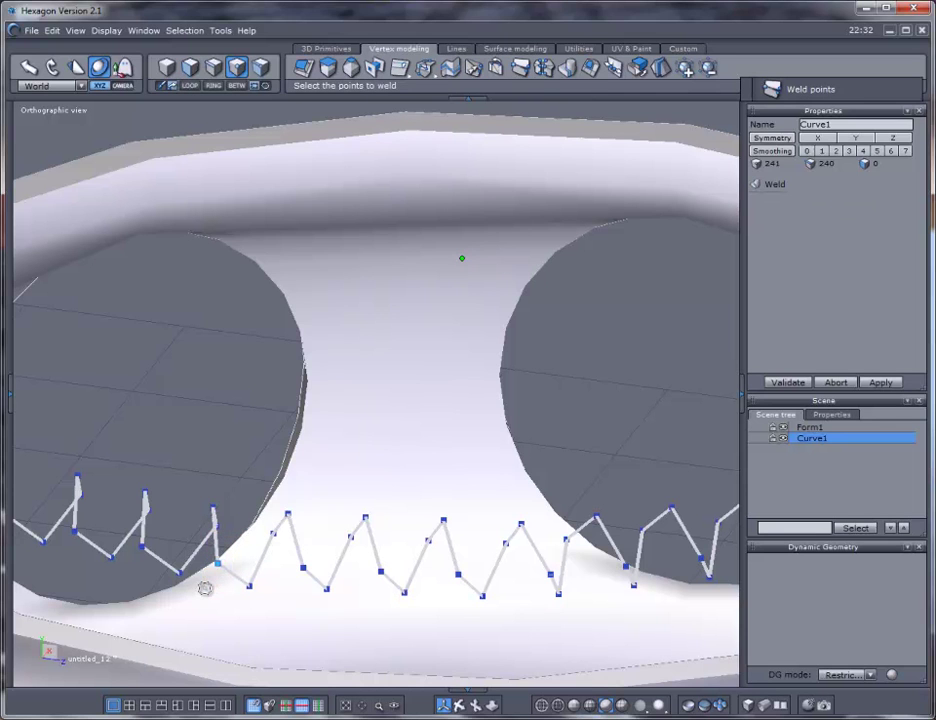
{"action": "left_click", "coordinate": [783, 383]}
{"action": "middle_click_drag", "start_coordinate": [560, 430], "coordinate": [577, 486]}
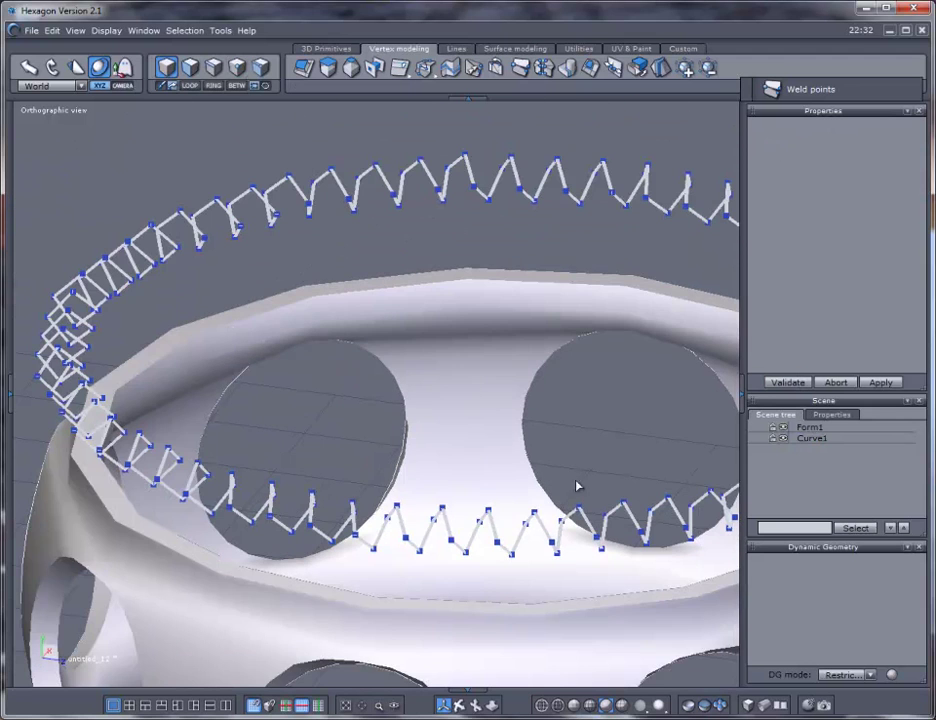
Step: Try thickening the closed helix curve to 1.714 with 8 points and smoothing it at level 1
{"action": "left_click", "coordinate": [801, 440]}
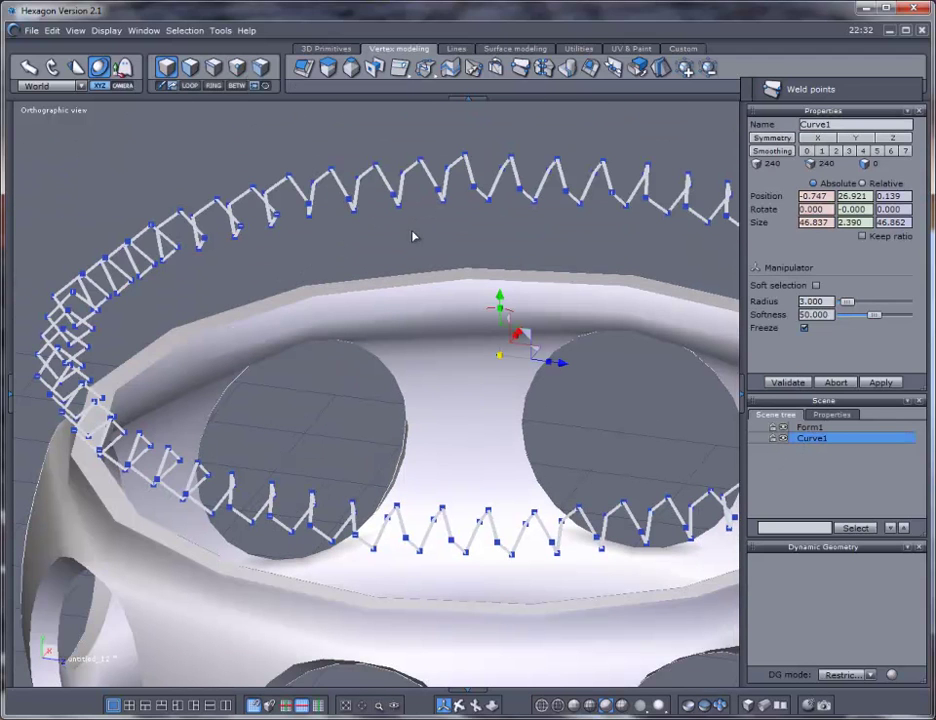
{"action": "left_click", "coordinate": [503, 49]}
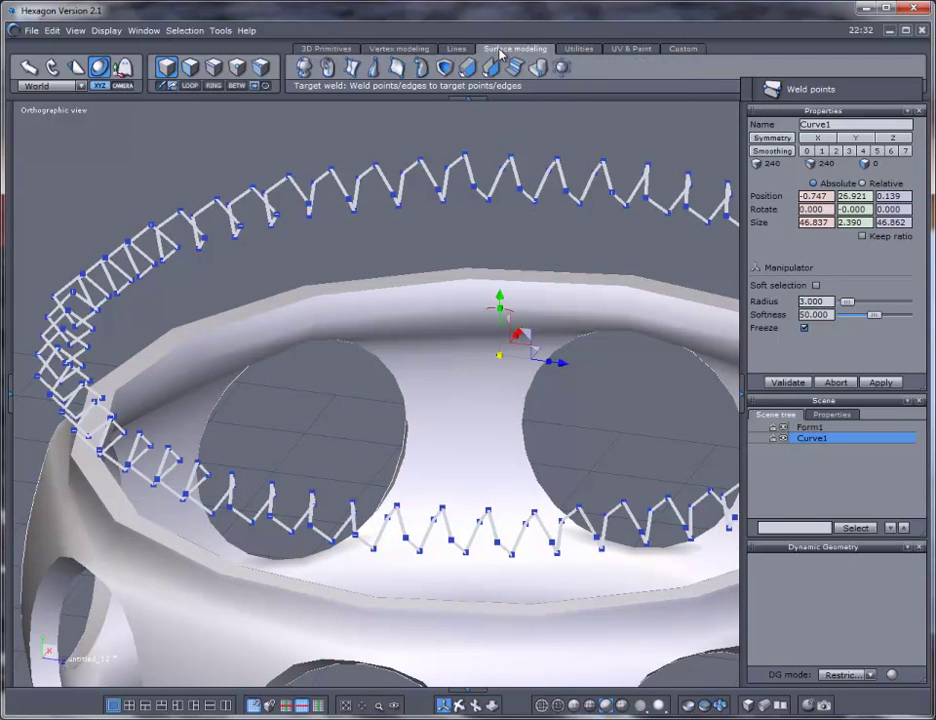
{"action": "left_click", "coordinate": [469, 68]}
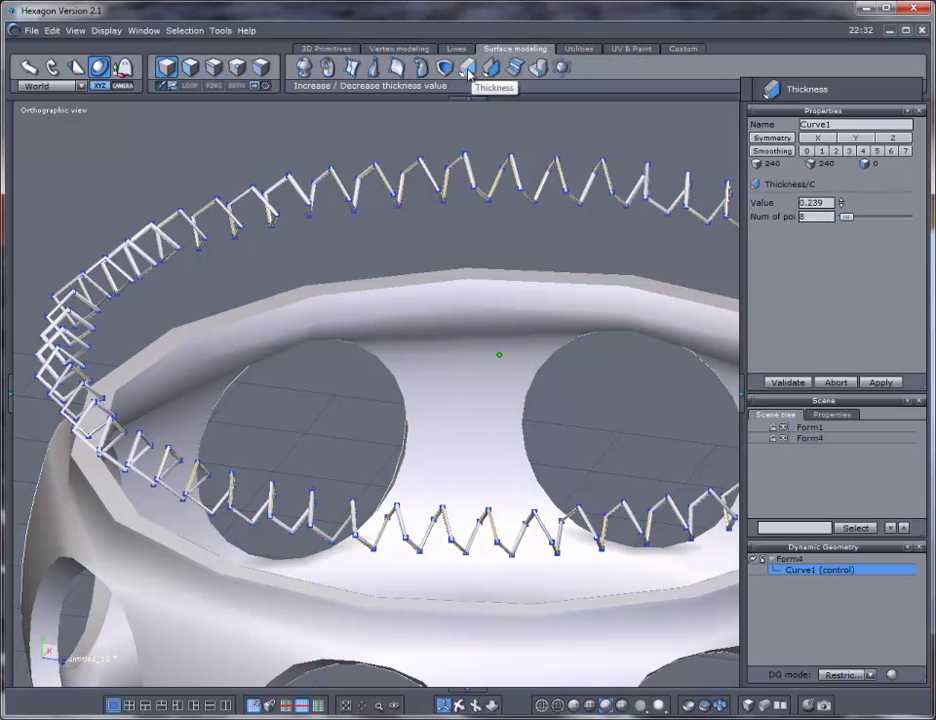
{"action": "left_click_drag", "start_coordinate": [843, 205], "coordinate": [843, 166]}
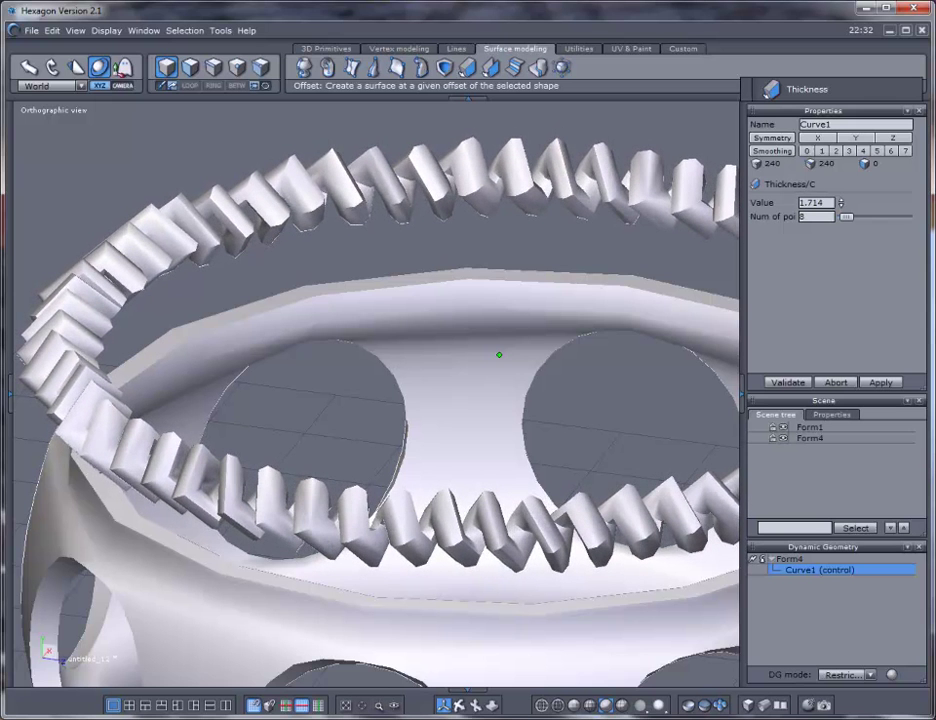
{"action": "scroll", "coordinate": [670, 522], "scroll_direction": "down", "scroll_amount": 5}
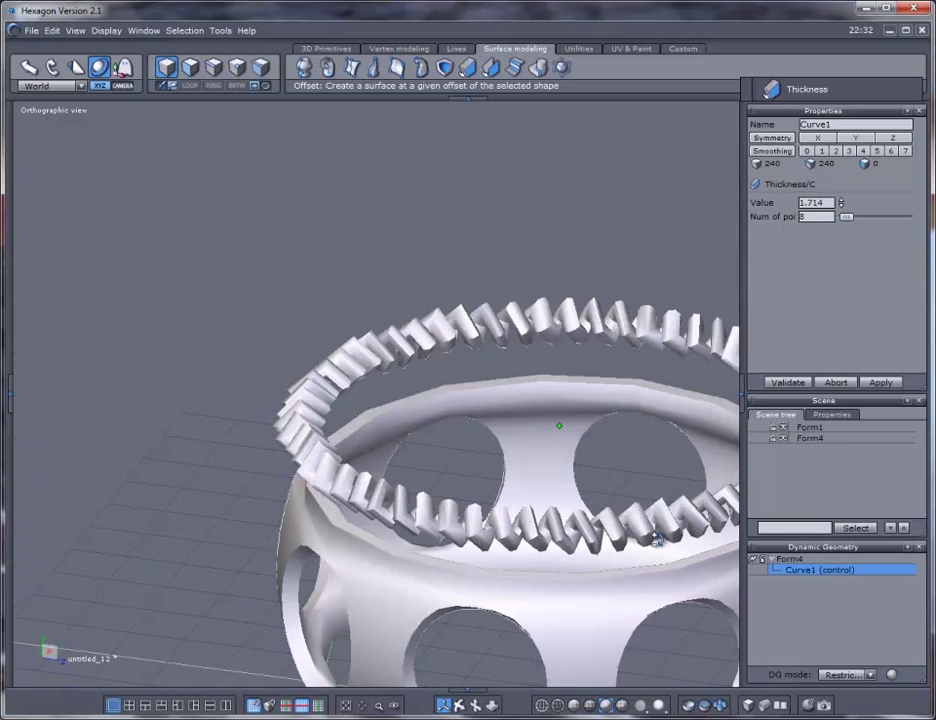
{"action": "middle_click_drag", "start_coordinate": [670, 522], "coordinate": [748, 428]}
{"action": "left_click", "coordinate": [787, 382]}
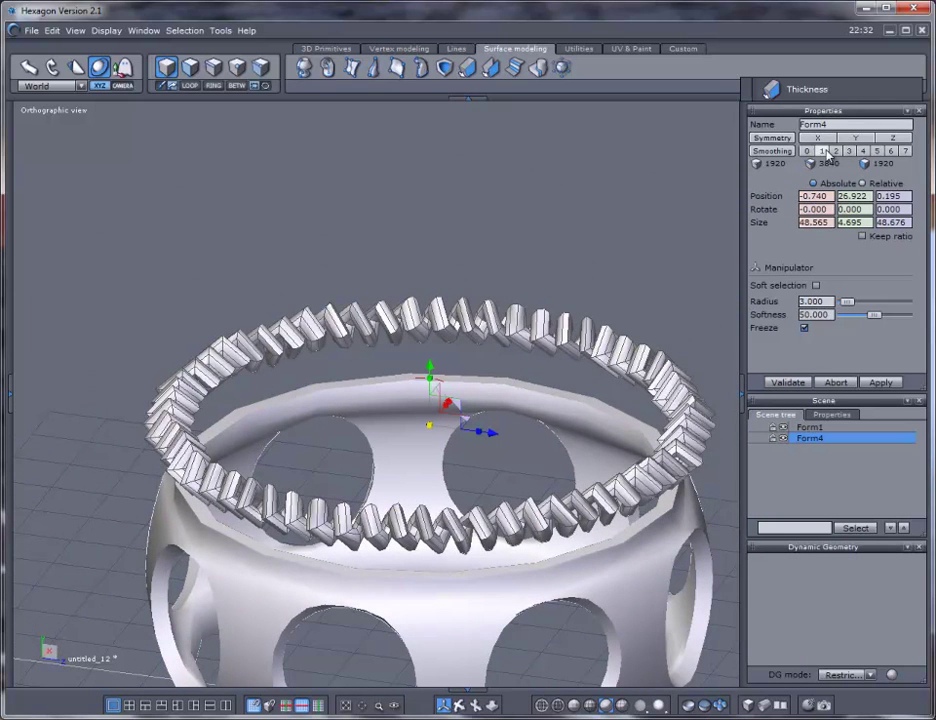
{"action": "left_click", "coordinate": [824, 151]}
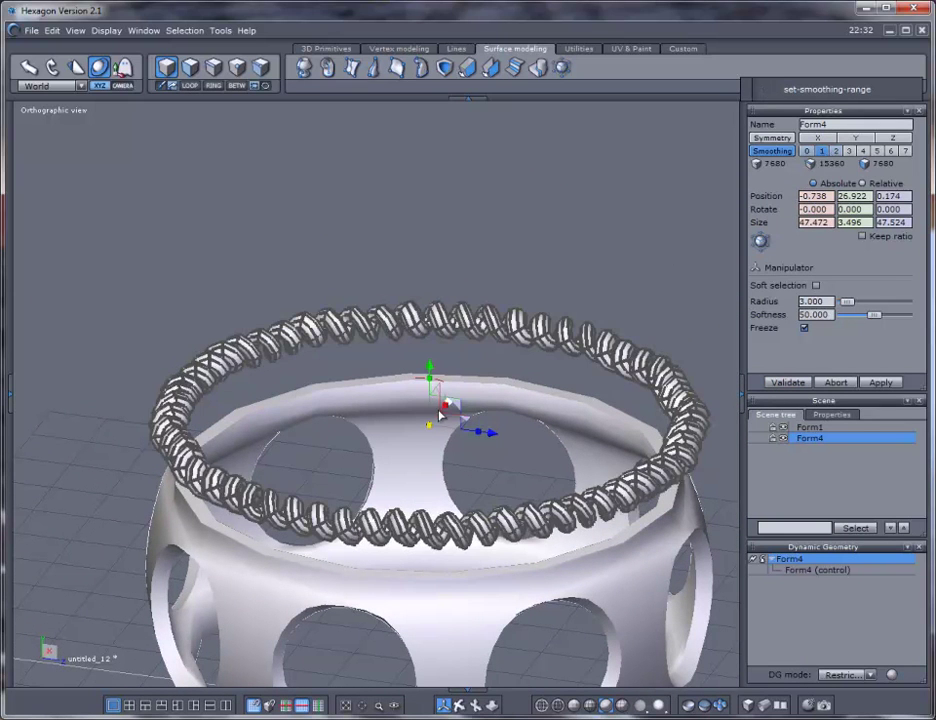
Step: Try lowering the coil onto the ring's rim at about Y 20.8, and undo the moves, the smoothing and the thickness
{"action": "left_click_drag", "start_coordinate": [432, 373], "coordinate": [432, 432]}
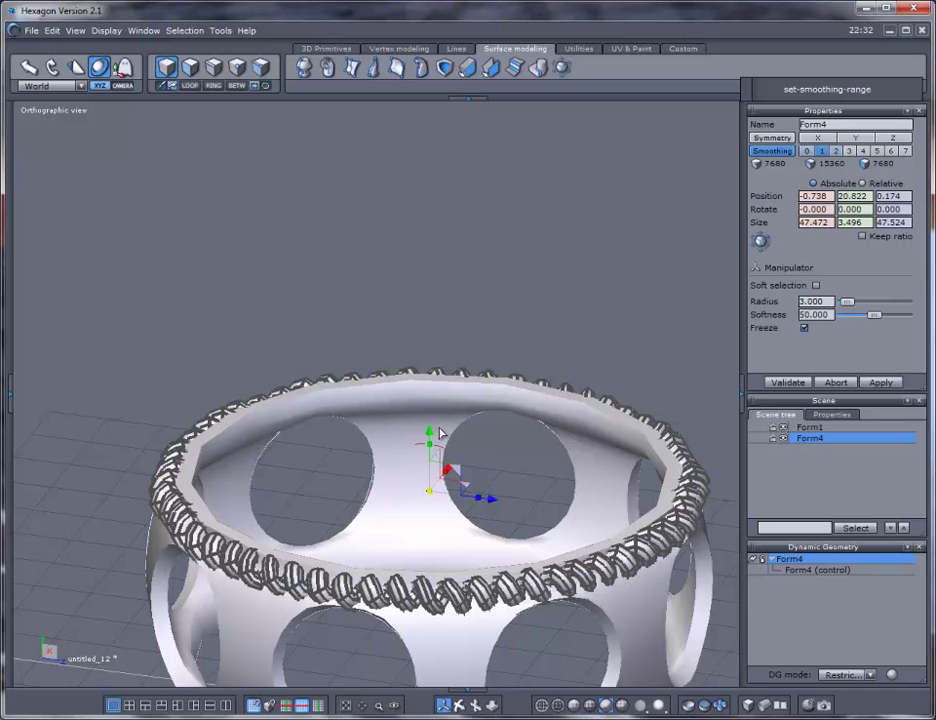
{"action": "left_click_drag", "start_coordinate": [432, 494], "coordinate": [449, 505]}
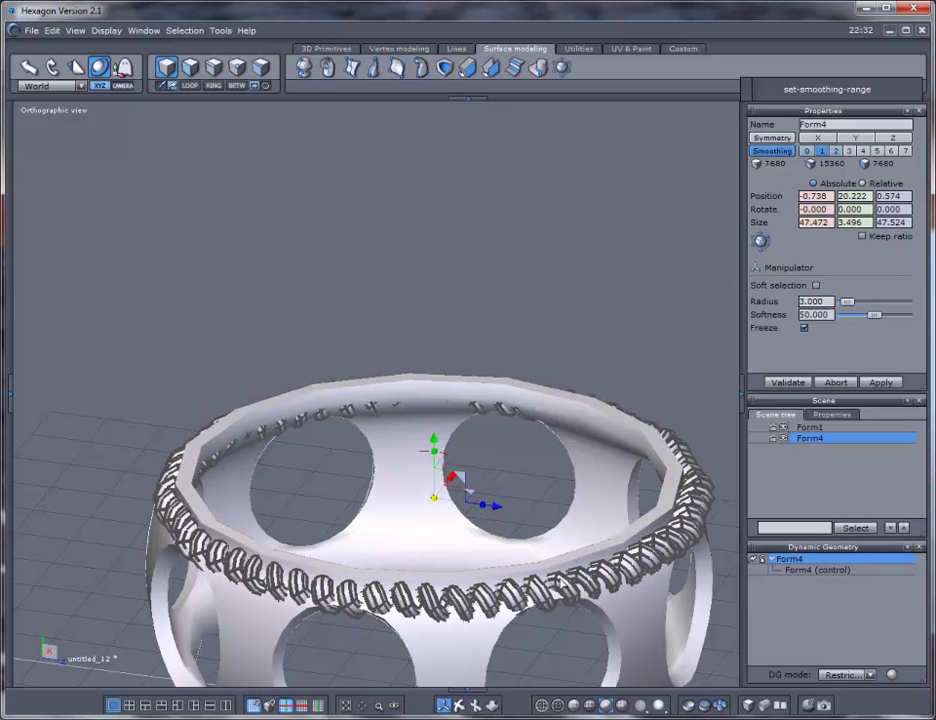
{"action": "key", "text": "ctrl+z"}
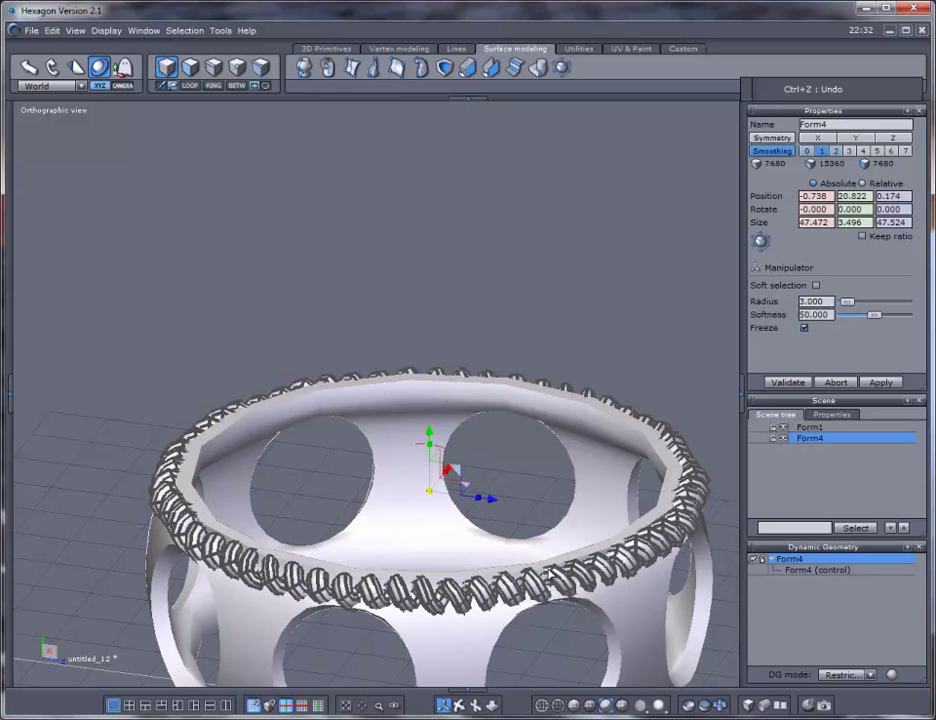
{"action": "key", "text": "ctrl+z"}
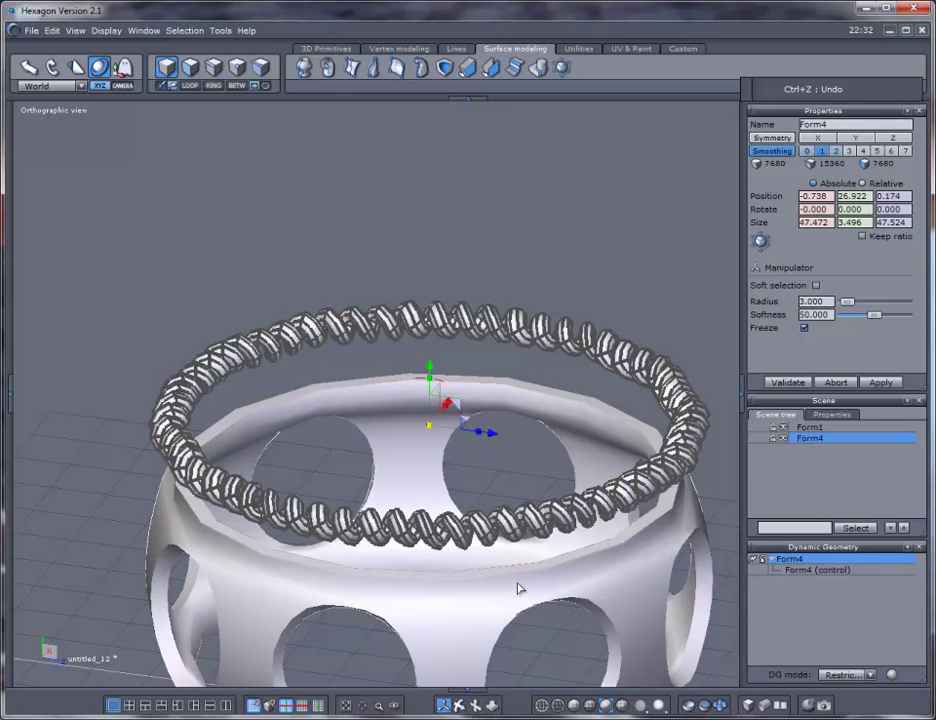
{"action": "scroll", "coordinate": [531, 657], "scroll_direction": "down", "scroll_amount": 3}
{"action": "middle_click_drag", "start_coordinate": [537, 633], "coordinate": [516, 561]}
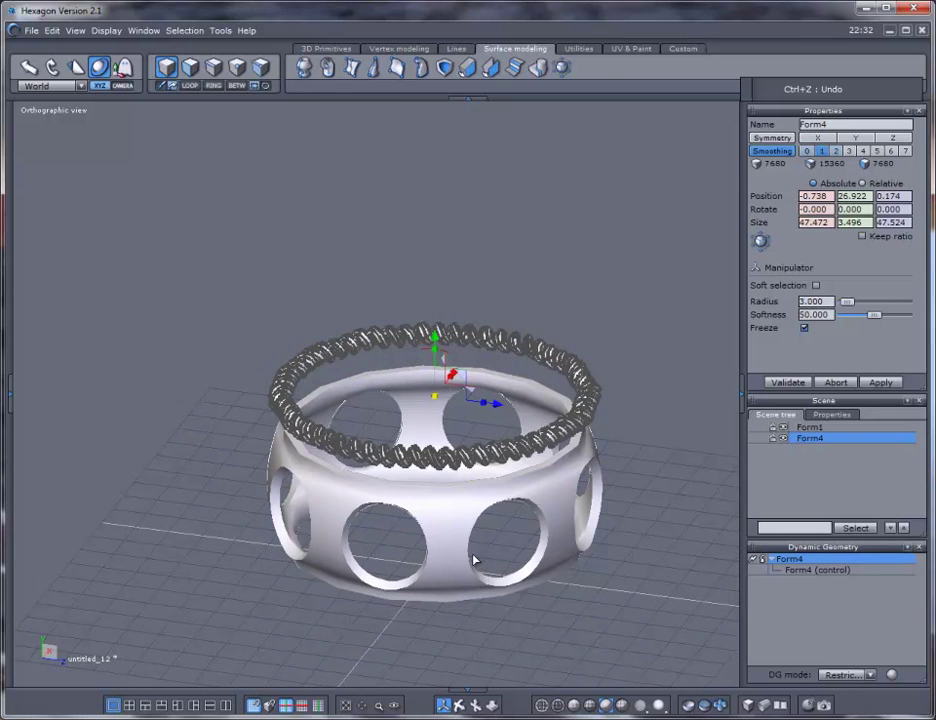
{"action": "key", "text": "ctrl+z"}
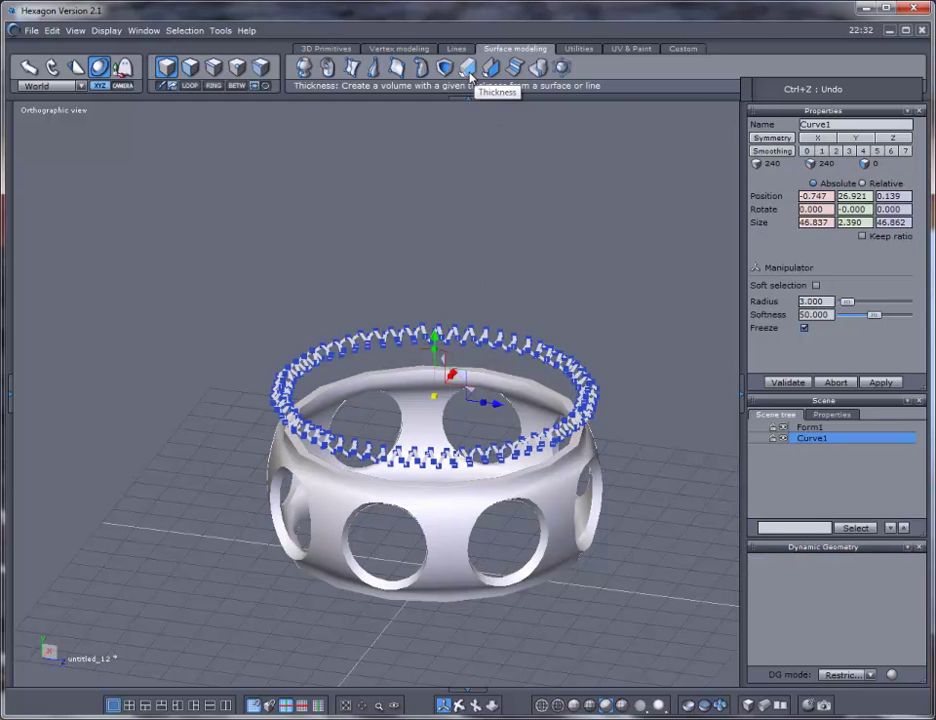
Step: Thicken the closed helix curve to 0.914 with 8 points and smooth the coil at level 2
{"action": "left_click", "coordinate": [469, 78]}
{"action": "left_click_drag", "start_coordinate": [640, 315], "coordinate": [791, 315]}
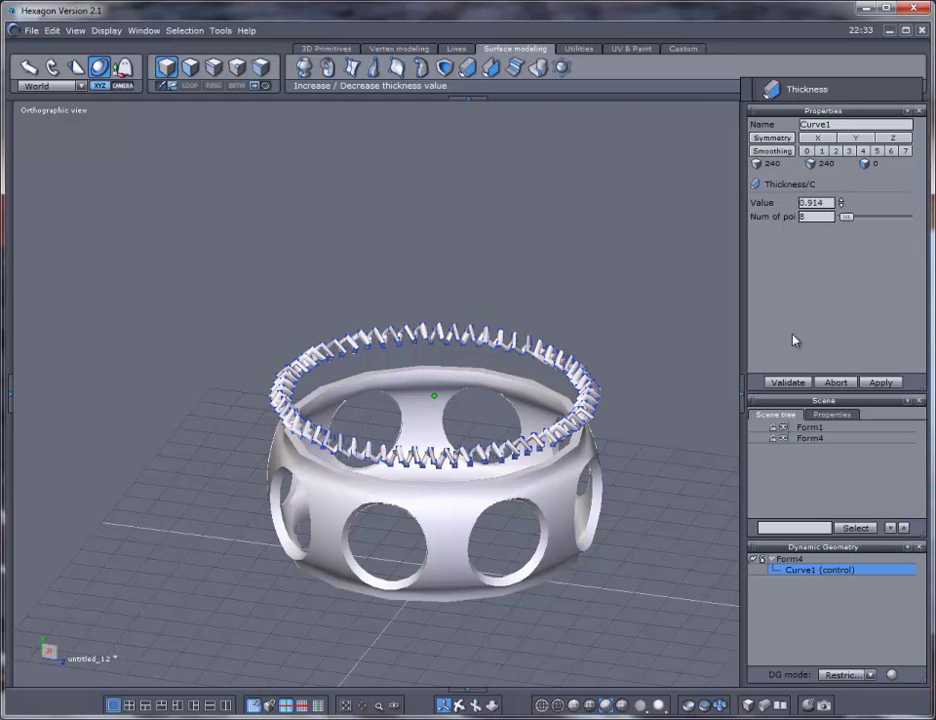
{"action": "left_click", "coordinate": [787, 382]}
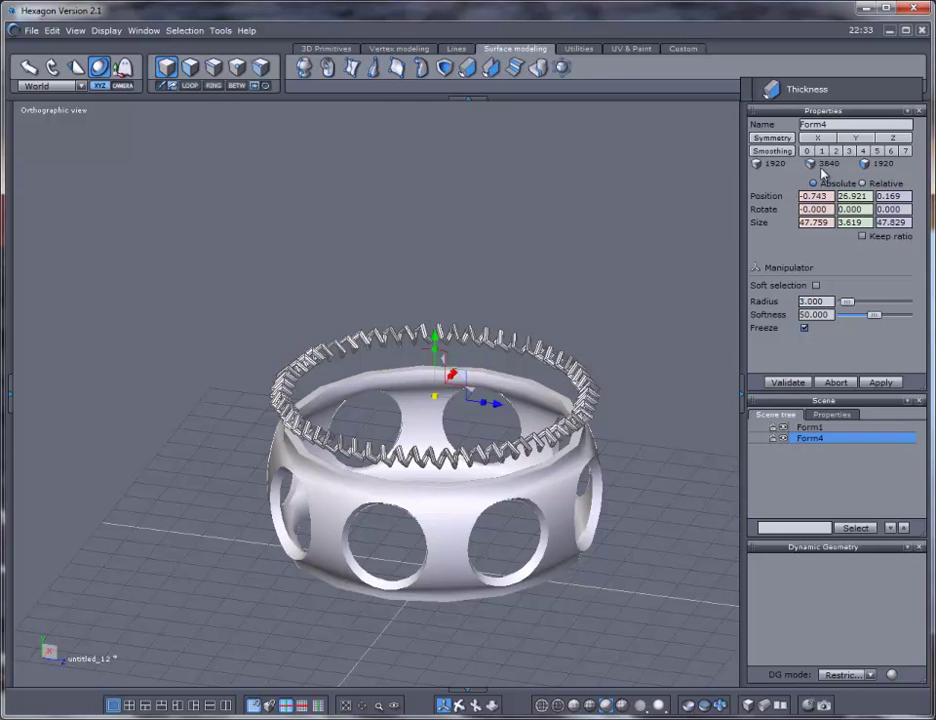
{"action": "left_click", "coordinate": [837, 150]}
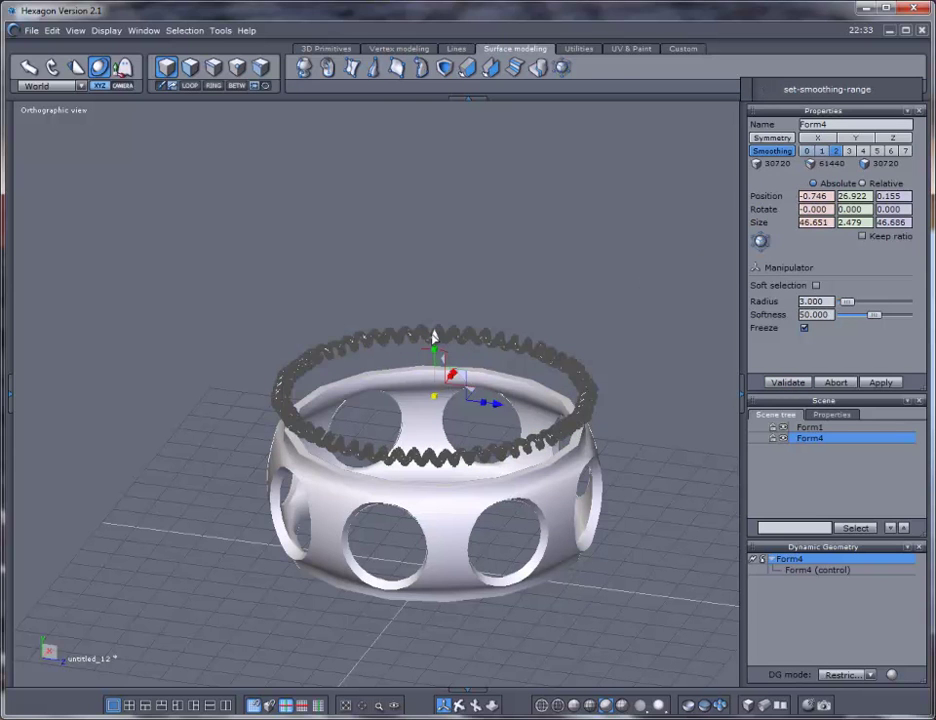
Step: Lower the smoothed coil onto the ring's upper rim, at about Y 20.9, and deselect it
{"action": "left_click_drag", "start_coordinate": [434, 338], "coordinate": [435, 378]}
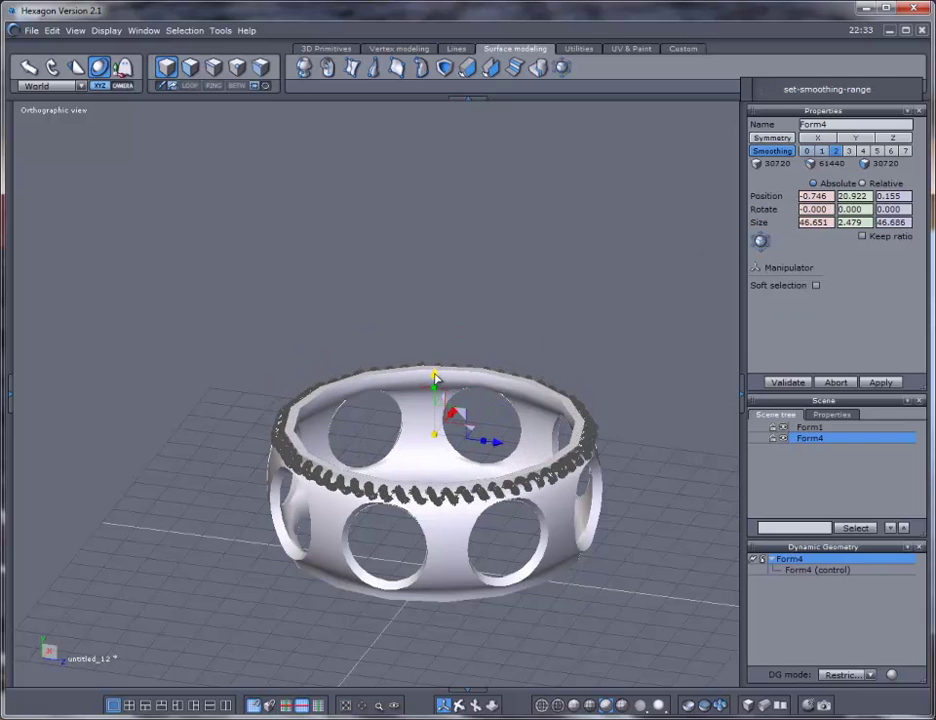
{"action": "left_click", "coordinate": [616, 347]}
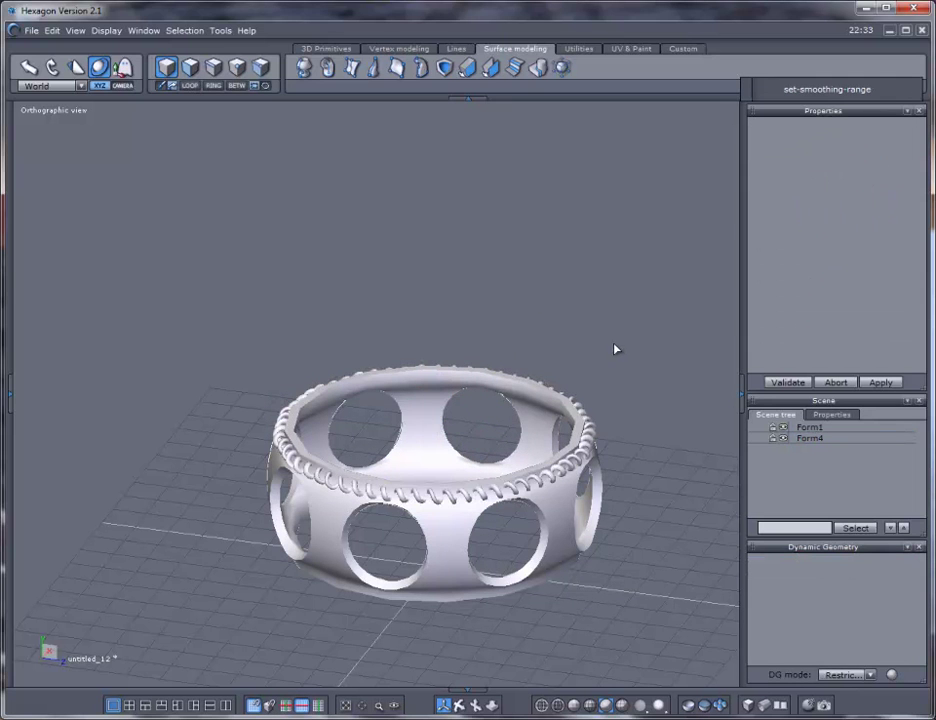
{"action": "middle_click_drag", "start_coordinate": [637, 430], "coordinate": [558, 378]}
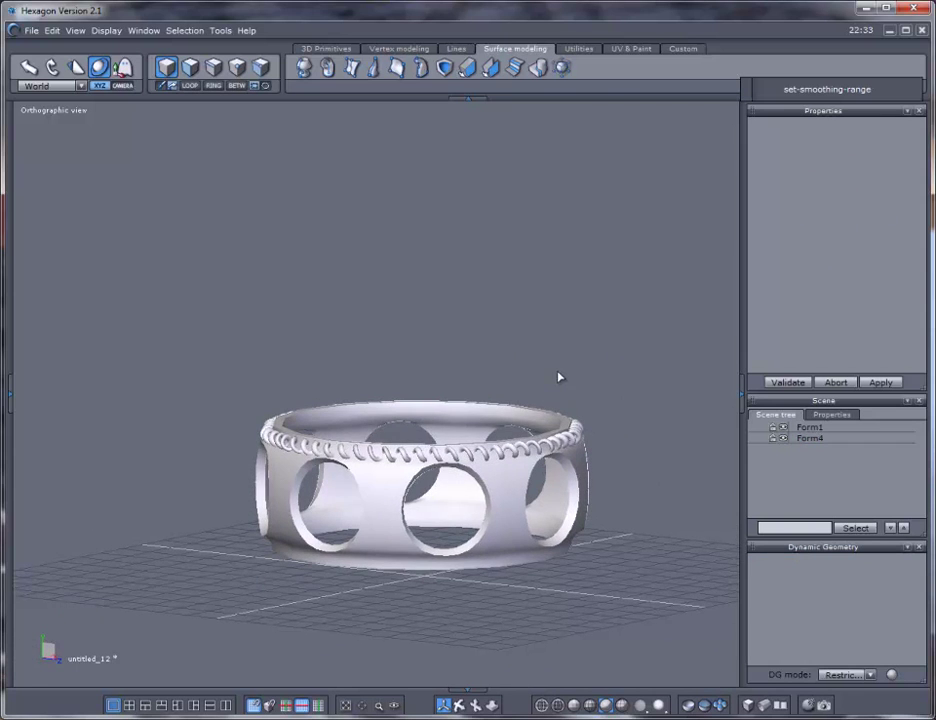
Step: Try smoothing the ring at level 2, inspect its rim beside the coil, and remove the smoothing
{"action": "left_click", "coordinate": [519, 516]}
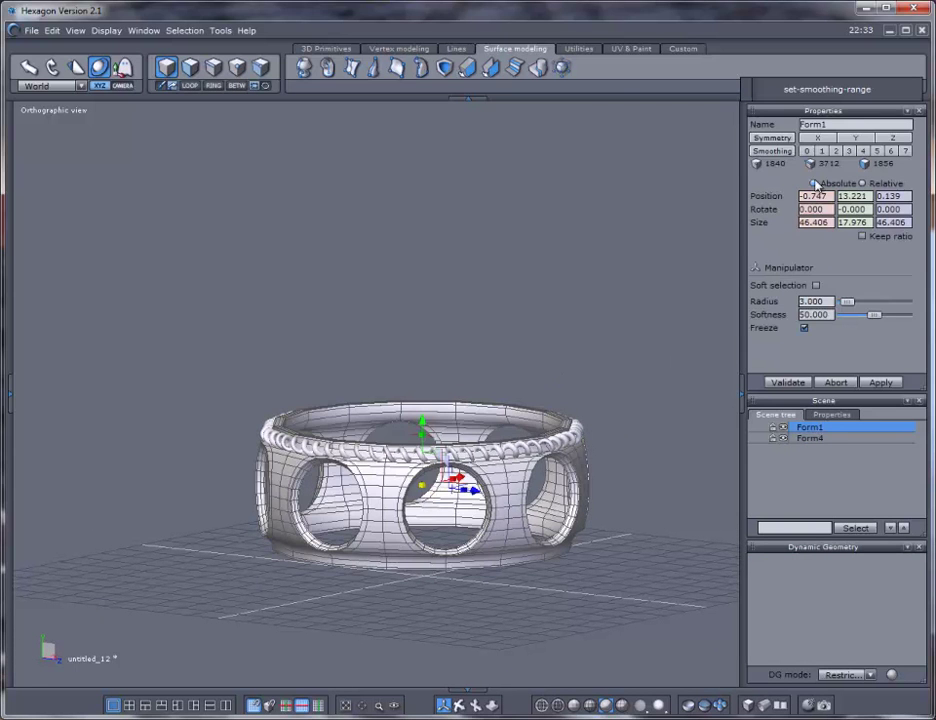
{"action": "left_click", "coordinate": [836, 151]}
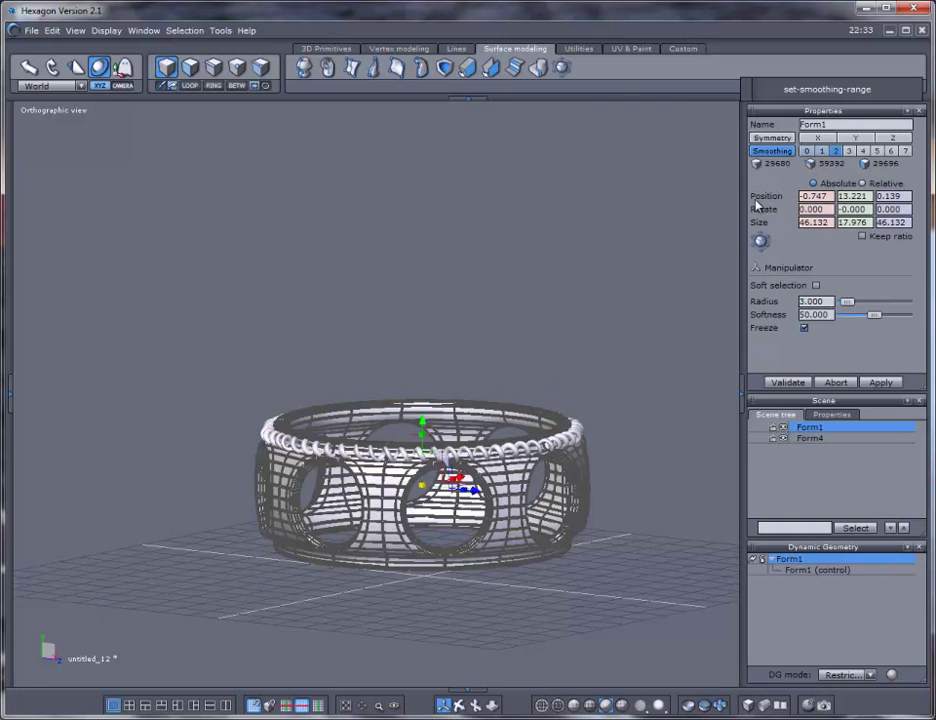
{"action": "left_click", "coordinate": [692, 226]}
{"action": "middle_click_drag", "start_coordinate": [641, 280], "coordinate": [681, 369]}
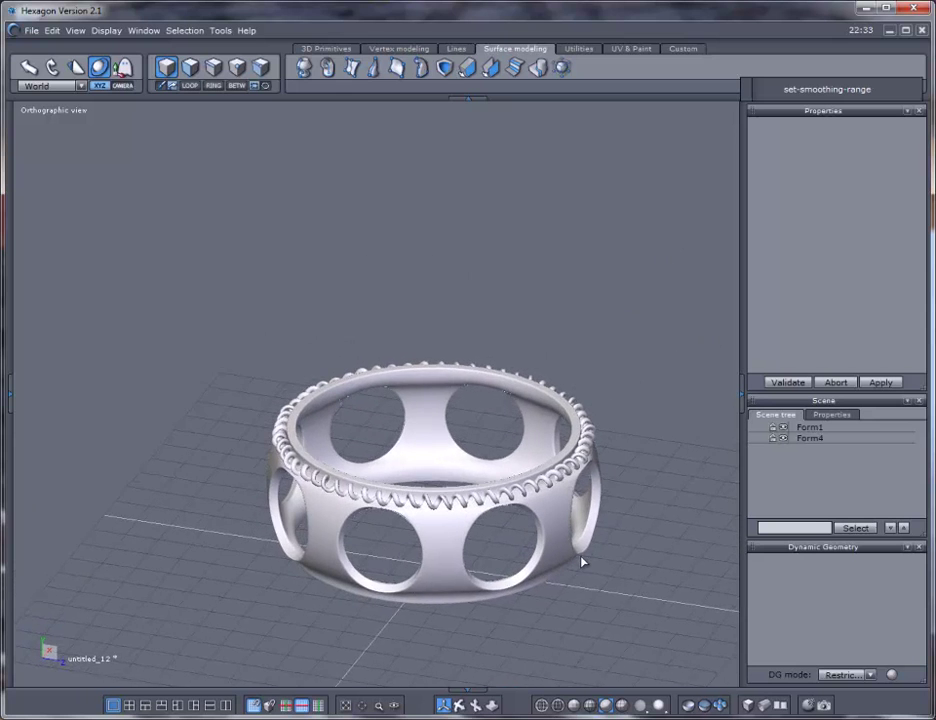
{"action": "scroll", "coordinate": [585, 558], "scroll_direction": "up", "scroll_amount": 3}
{"action": "scroll", "coordinate": [640, 468], "scroll_direction": "up", "scroll_amount": 1}
{"action": "middle_click_drag", "start_coordinate": [640, 468], "coordinate": [616, 449]}
{"action": "middle_click_drag", "start_coordinate": [450, 491], "coordinate": [455, 443]}
{"action": "left_click", "coordinate": [425, 428]}
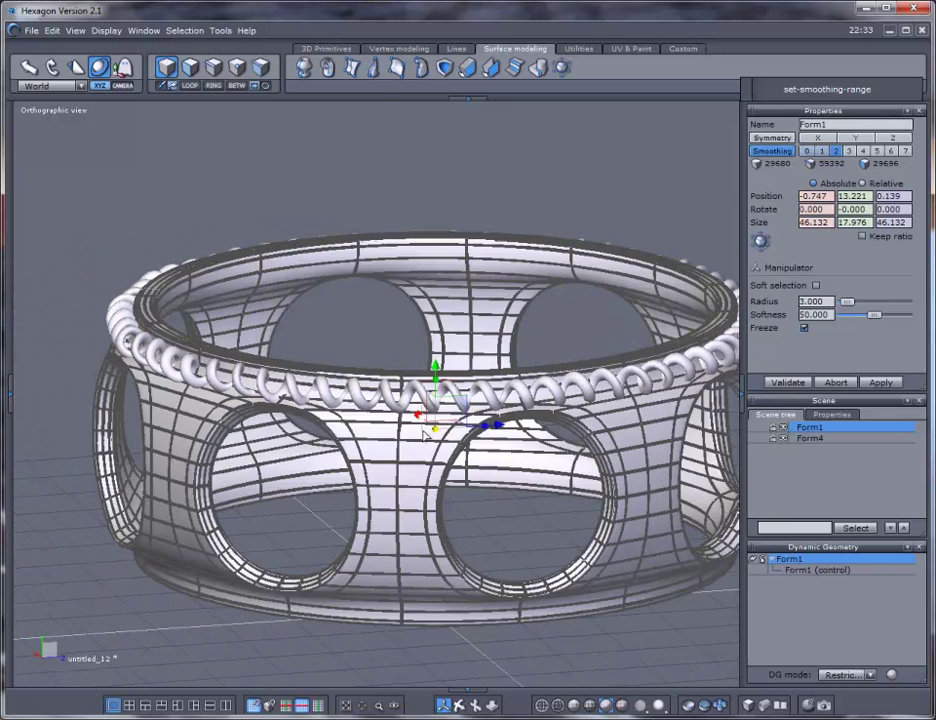
{"action": "left_click", "coordinate": [766, 560]}
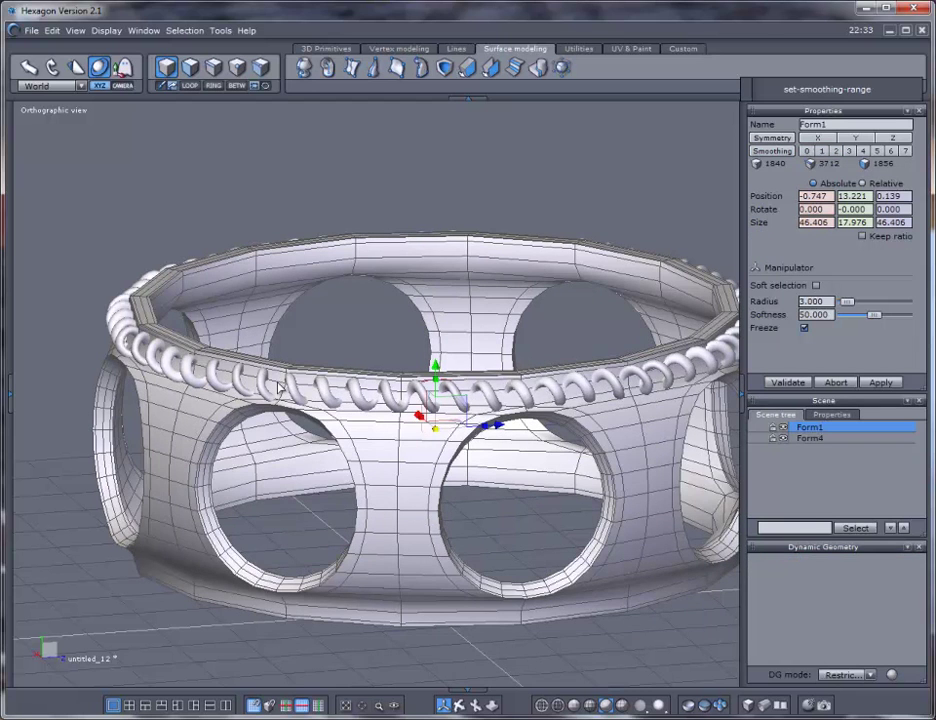
Step: Select the full edge loop around the ring's upper rim behind the coil, and copy and paste it as a separate curve
{"action": "left_click", "coordinate": [213, 66]}
{"action": "left_click", "coordinate": [225, 258]}
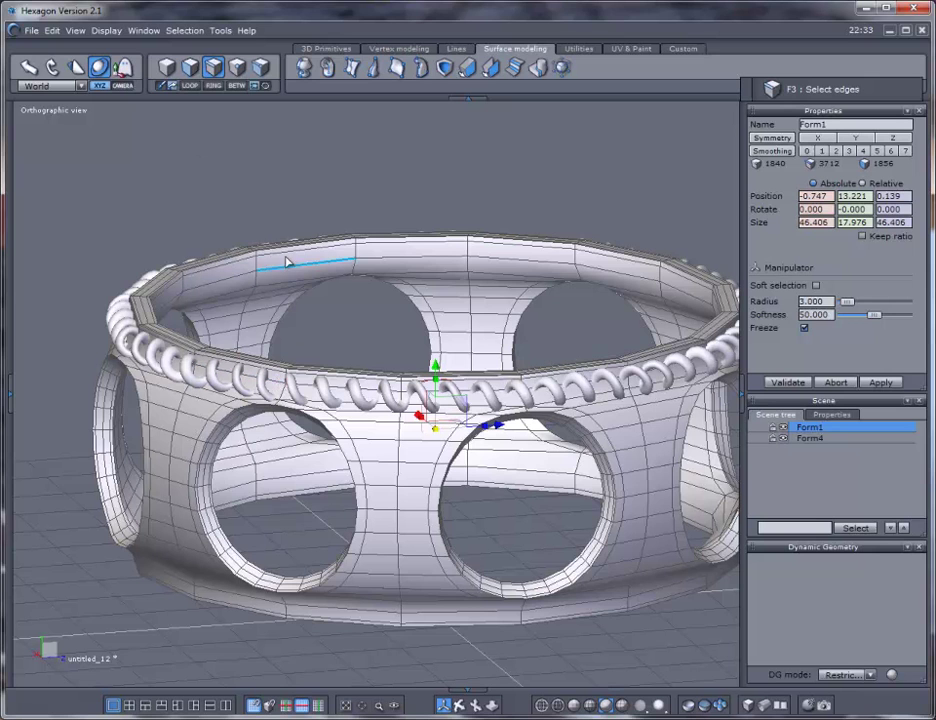
{"action": "left_click", "coordinate": [279, 388]}
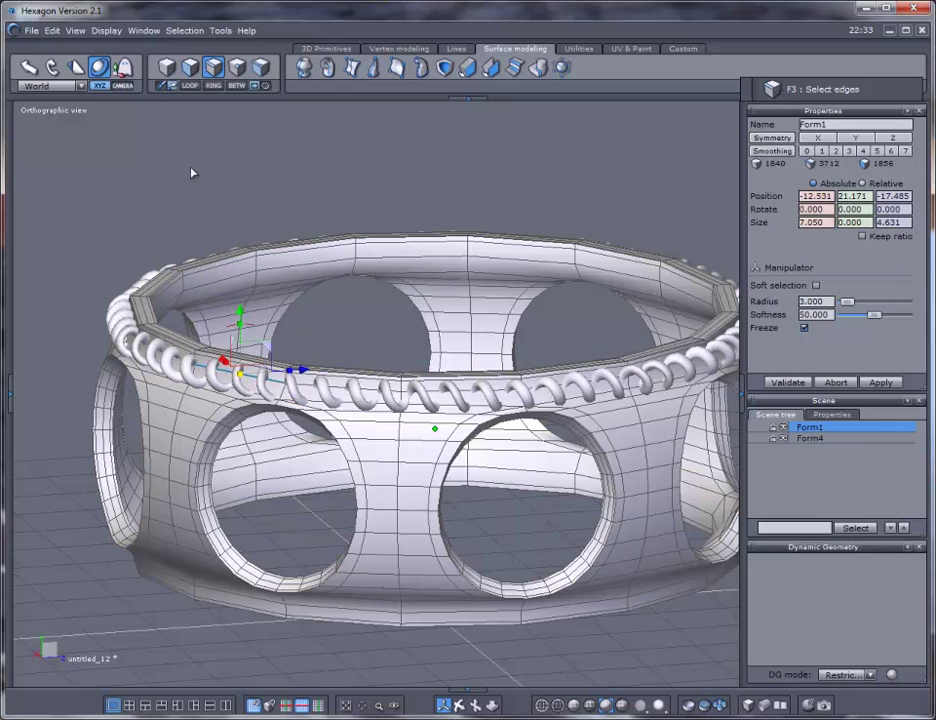
{"action": "left_click", "coordinate": [192, 86]}
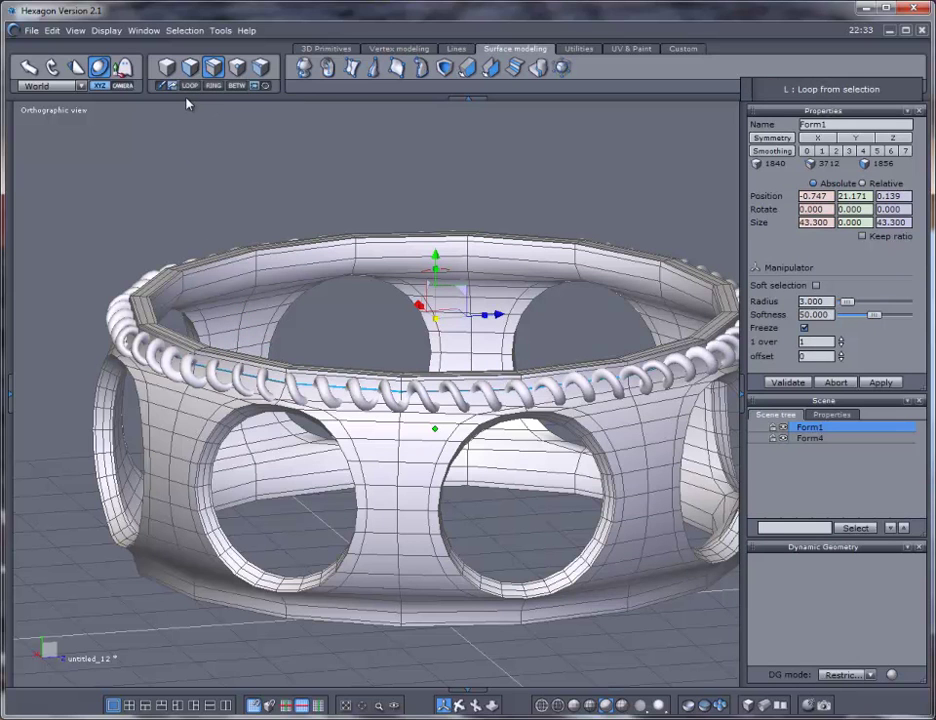
{"action": "key", "text": "ctrl+c"}
{"action": "key", "text": "ctrl+v"}
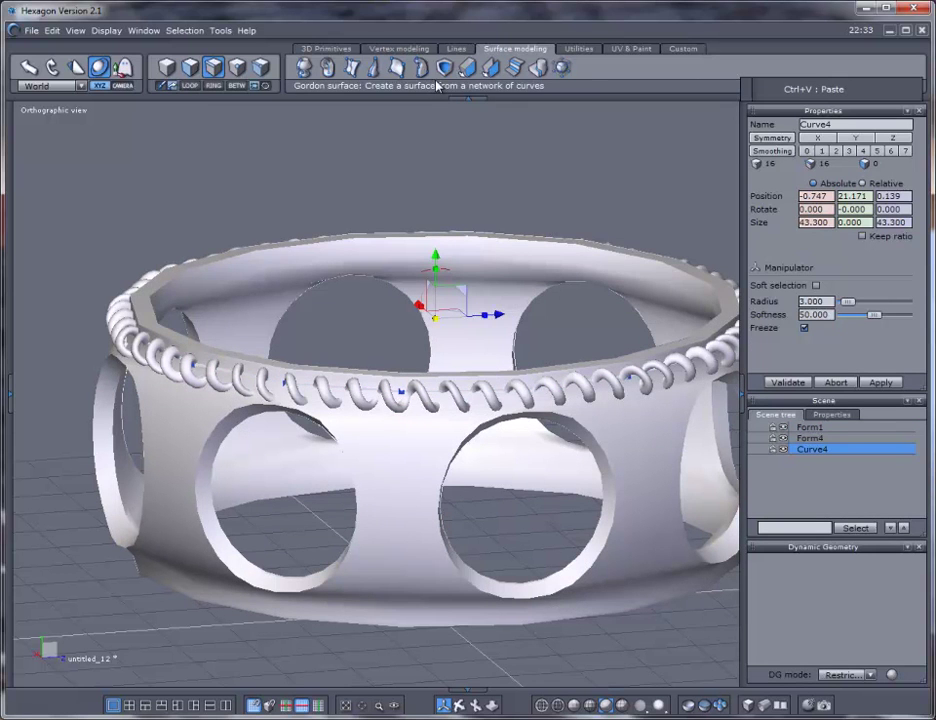
Step: Thicken the pasted rim curve to 1.480 with 8 points, validate it, and lower the resulting tube to Y 20.771
{"action": "left_click", "coordinate": [468, 68]}
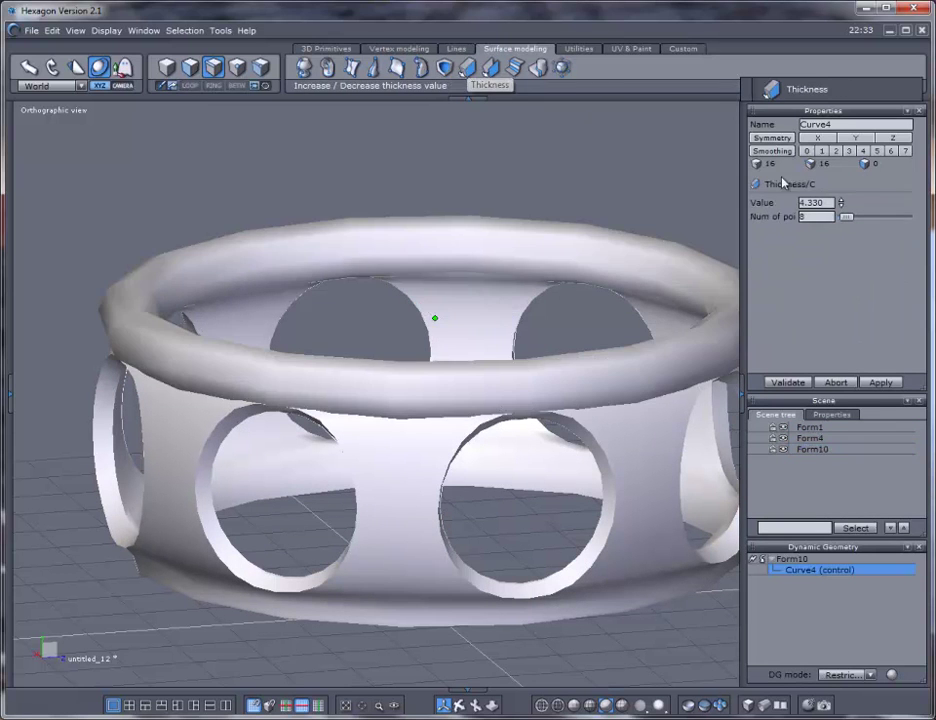
{"action": "left_click_drag", "start_coordinate": [620, 150], "coordinate": [378, 150]}
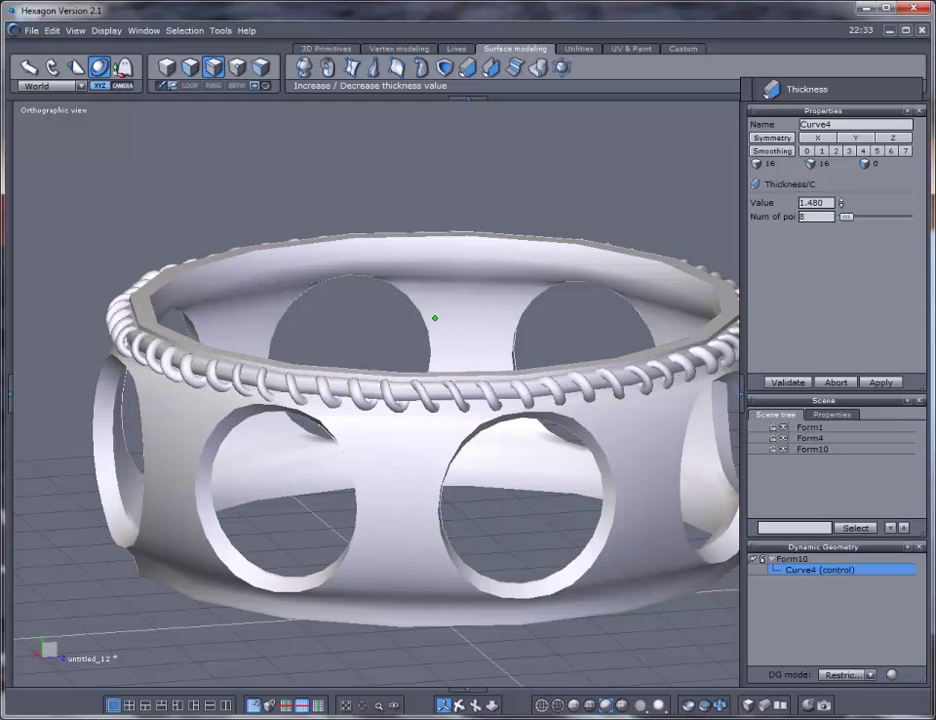
{"action": "left_click", "coordinate": [785, 383]}
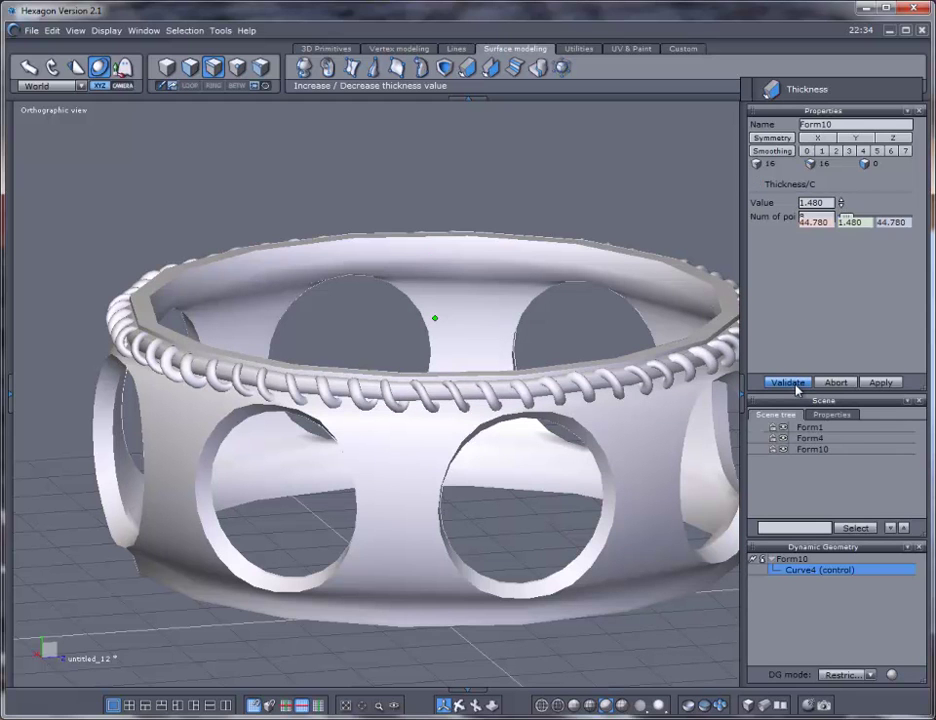
{"action": "left_click_drag", "start_coordinate": [436, 257], "coordinate": [436, 262]}
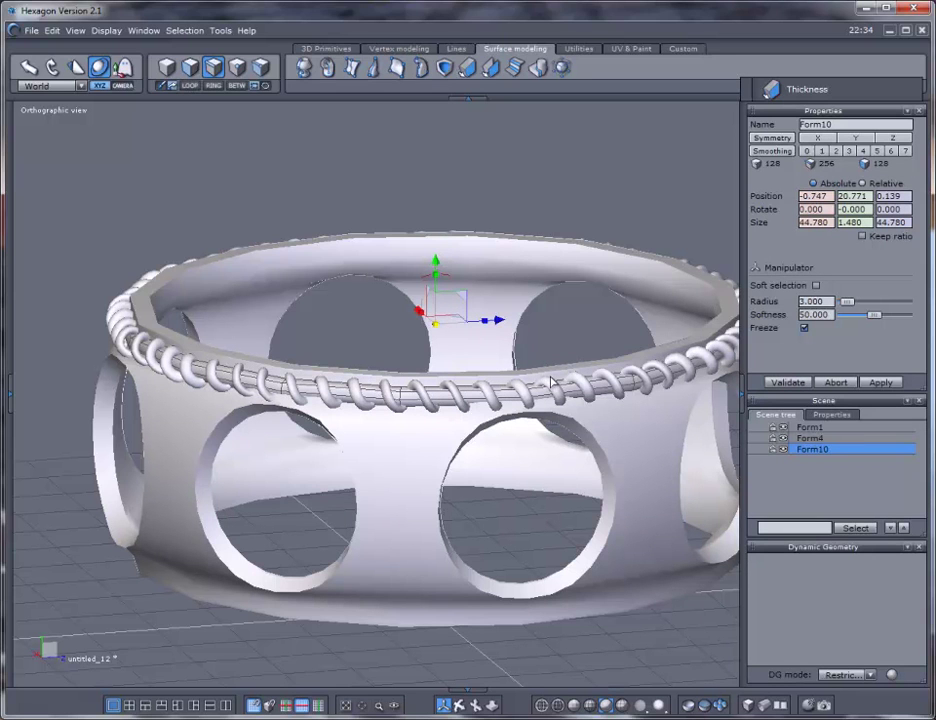
Step: Remove the smoothing from the helix coil and select the coil together with the thin tube inside it
{"action": "left_click", "coordinate": [806, 438]}
{"action": "left_click", "coordinate": [765, 560]}
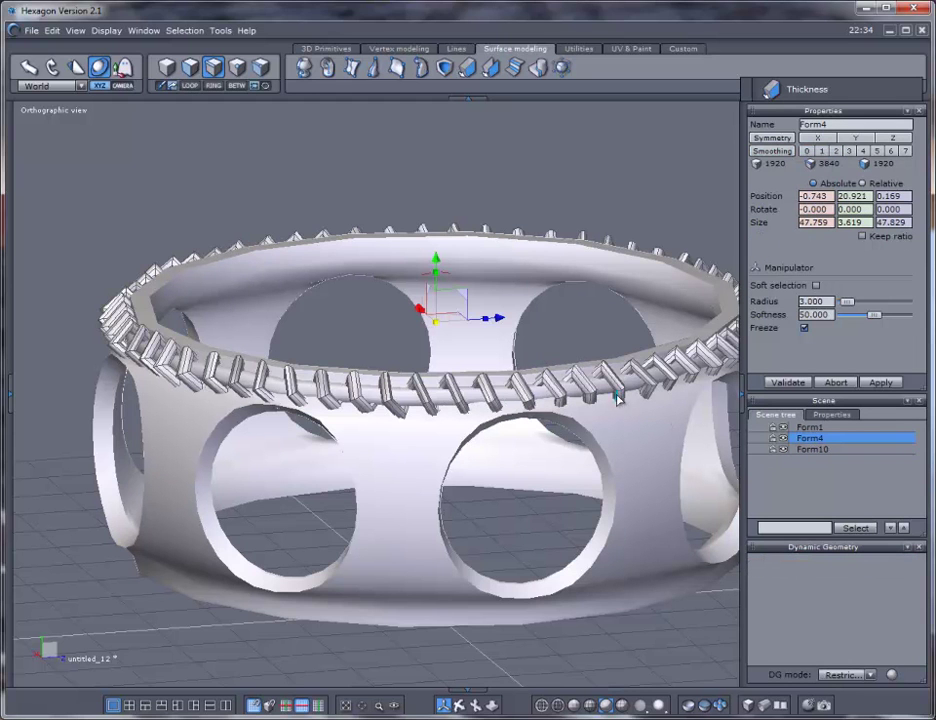
{"action": "left_click", "coordinate": [795, 452]}
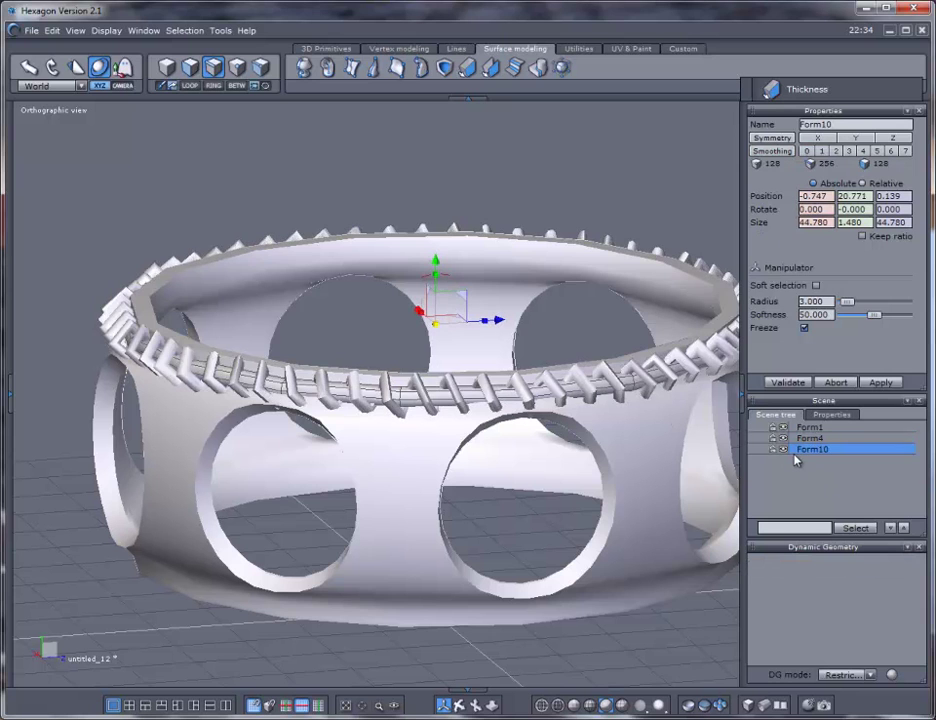
{"action": "left_click", "coordinate": [791, 440], "text": "shift"}
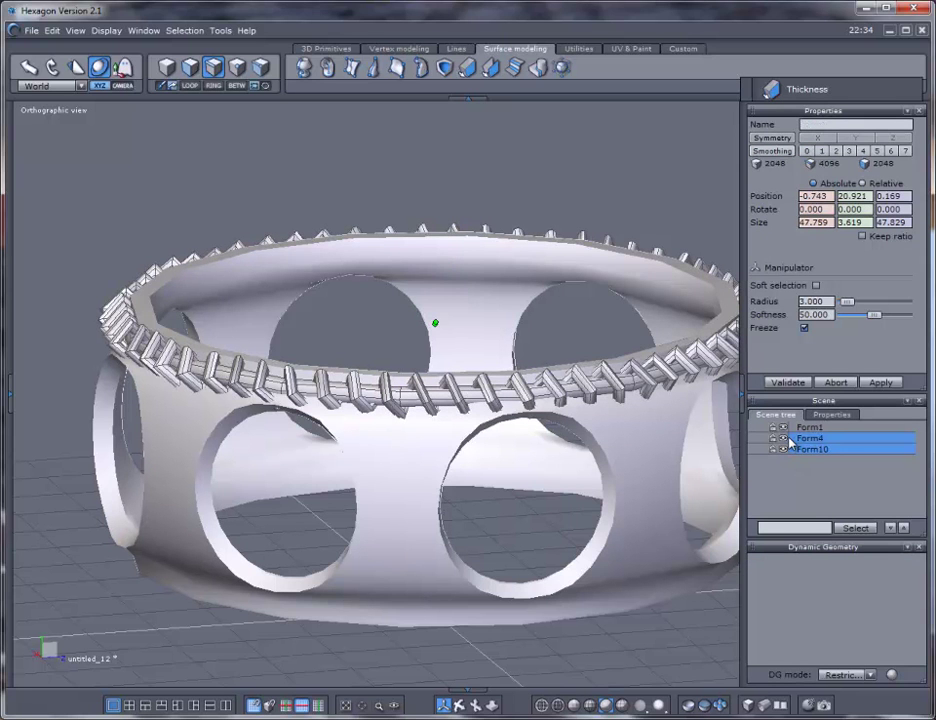
Step: Duplicate the selected coil and tube, and move the copies straight down onto the ring's lower rim in the front view
{"action": "scroll", "coordinate": [640, 373], "scroll_direction": "down", "scroll_amount": 3}
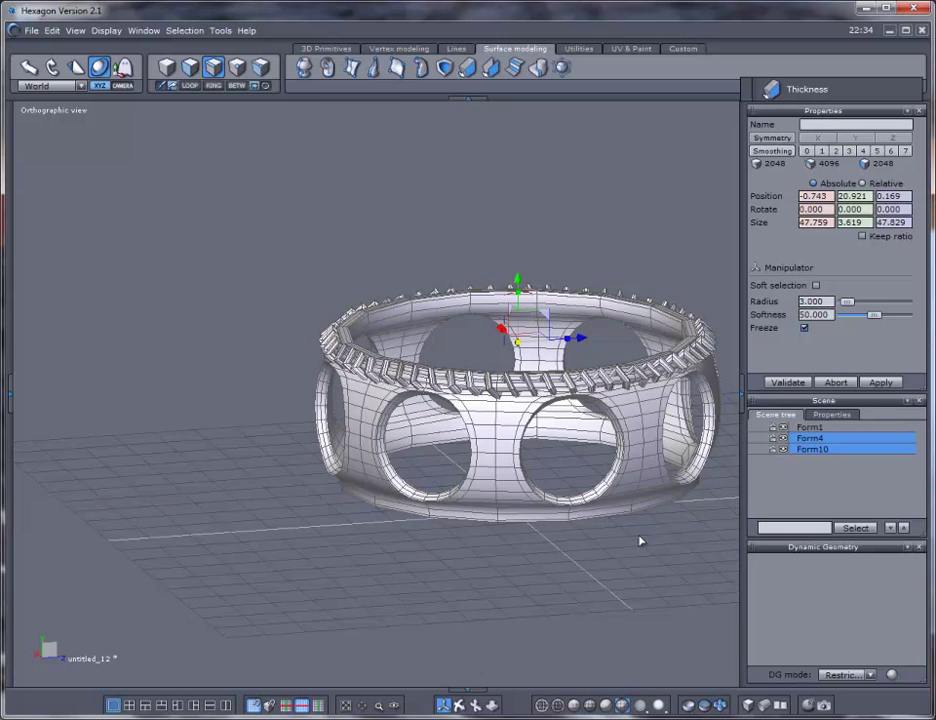
{"action": "middle_click_drag", "start_coordinate": [638, 521], "coordinate": [612, 536]}
{"action": "key", "text": "KP_2"}
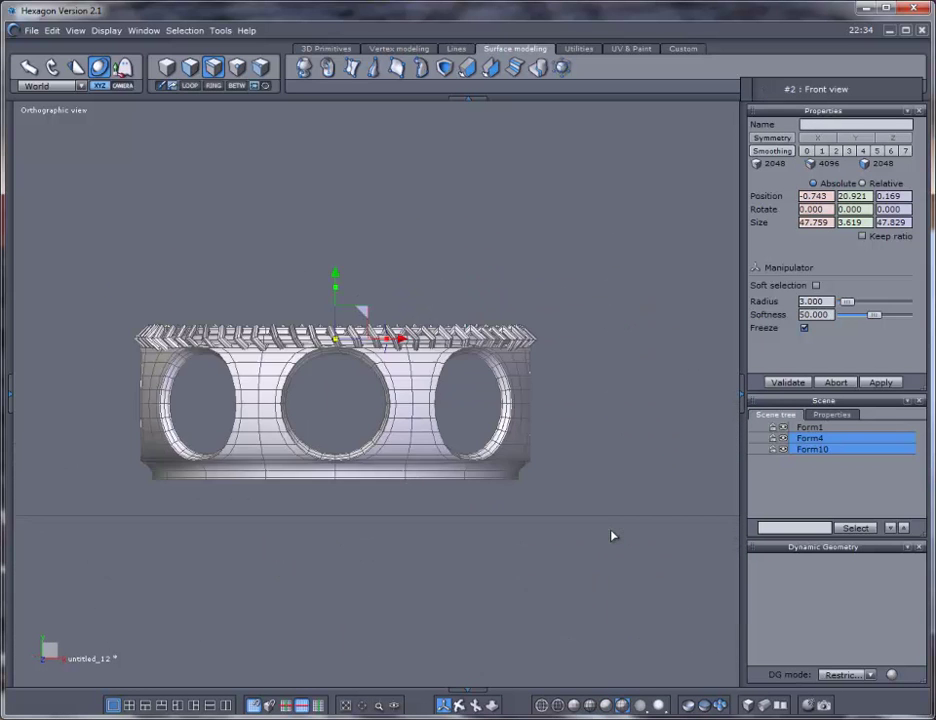
{"action": "scroll", "coordinate": [560, 485], "scroll_direction": "up", "scroll_amount": 3}
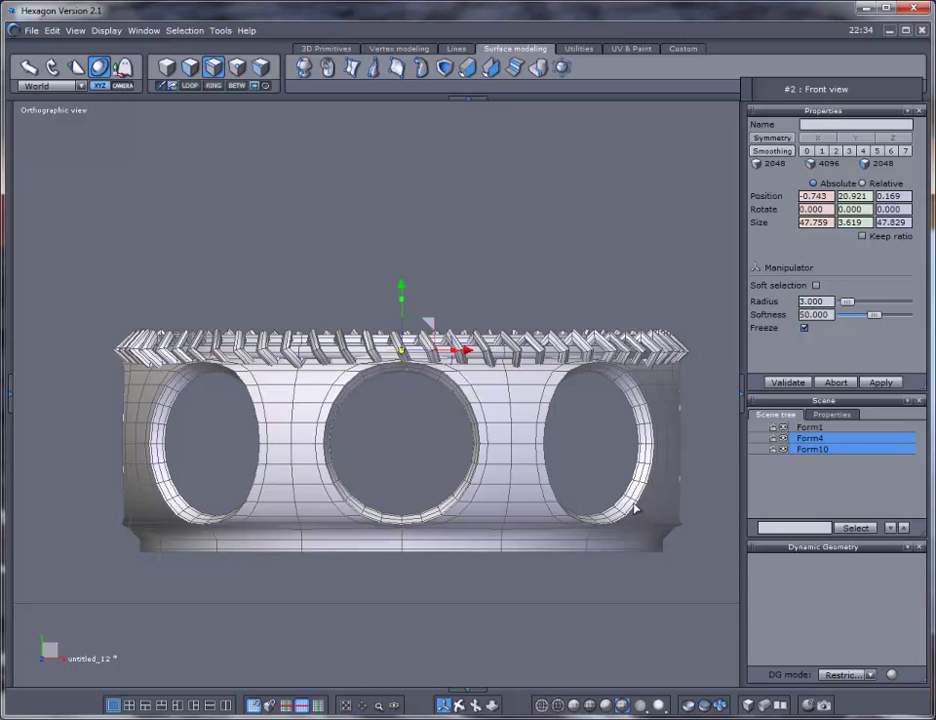
{"action": "key", "text": "ctrl+c"}
{"action": "key", "text": "ctrl+v"}
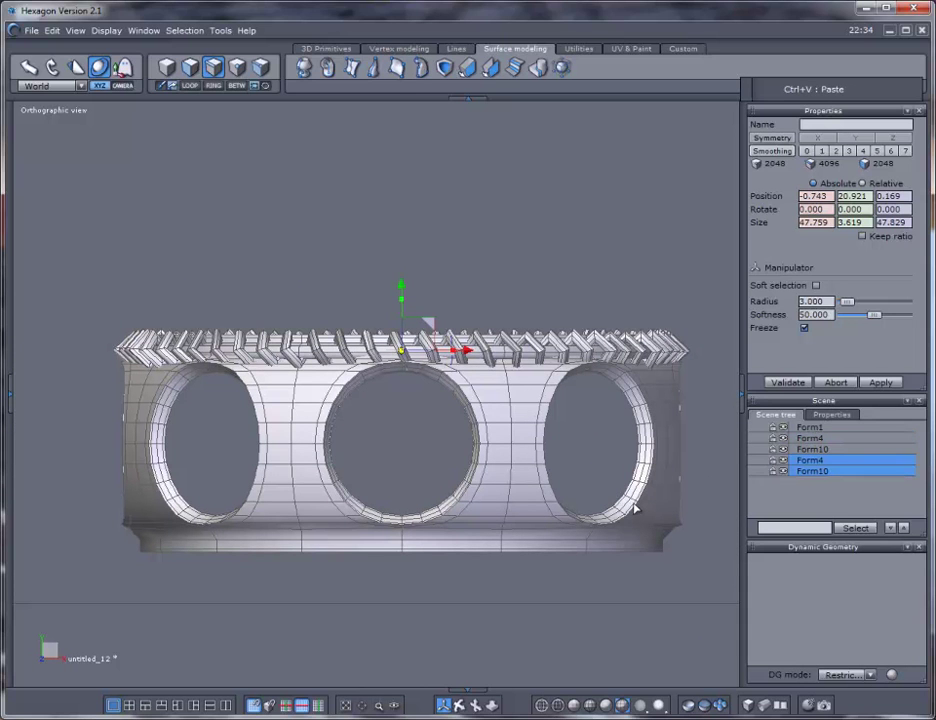
{"action": "left_click_drag", "start_coordinate": [392, 310], "coordinate": [398, 466]}
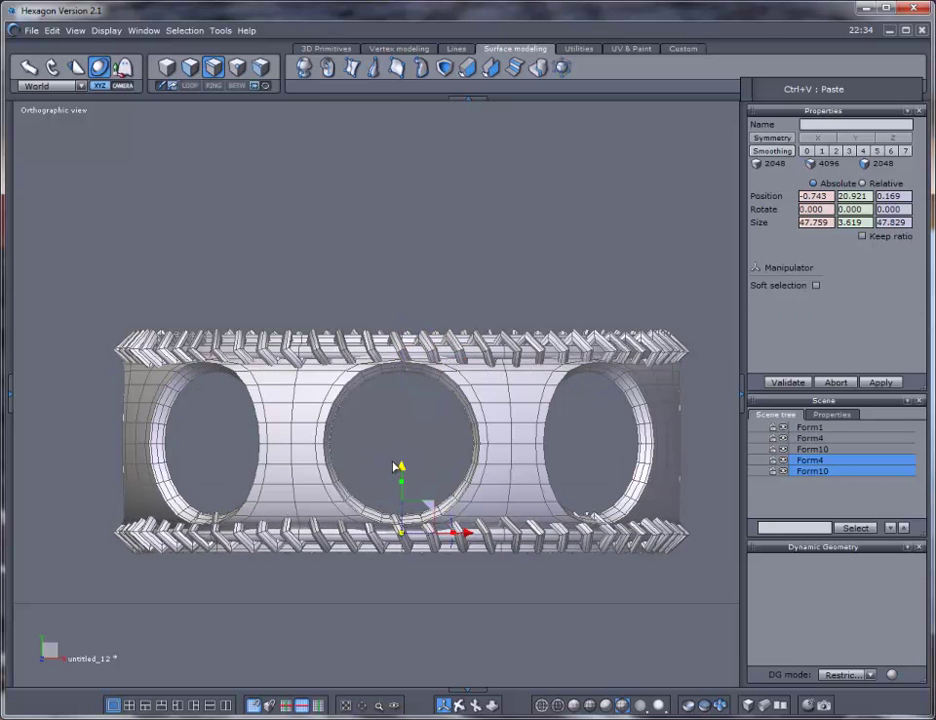